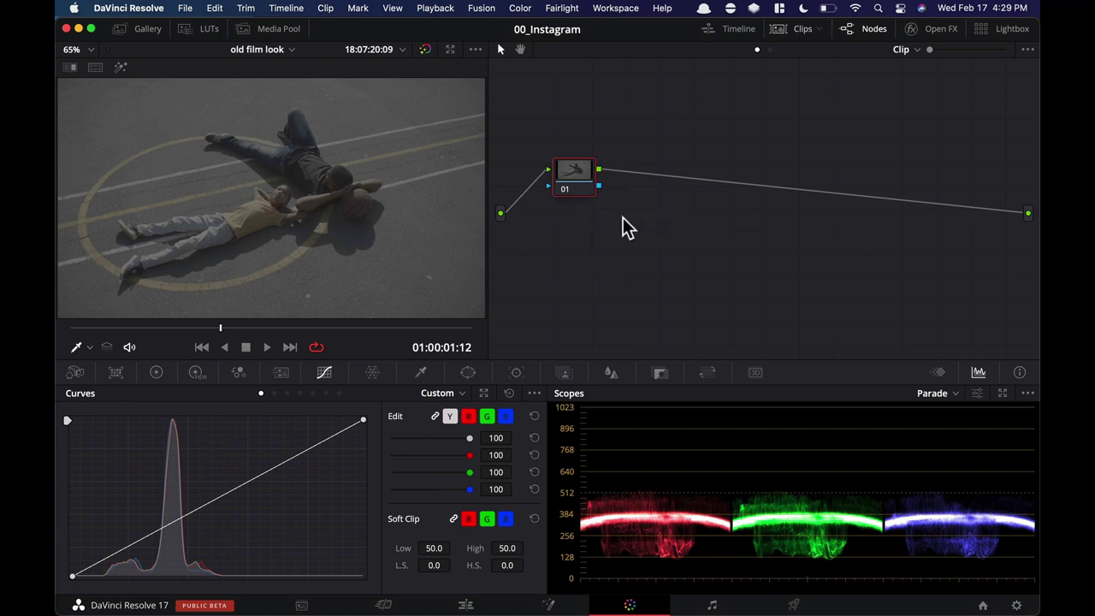
# Reposition the first node higher in the node graph and label it wb.
pyautogui.moveTo(576, 172); pyautogui.dragTo(570, 149)
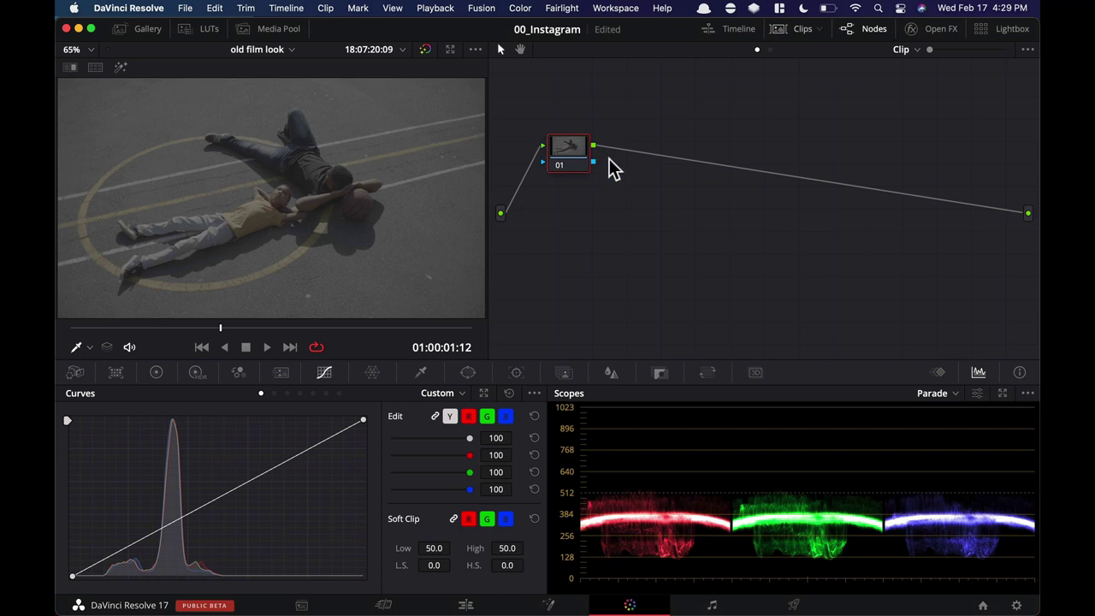
pyautogui.press('Tab')
pyautogui.write('wb')
pyautogui.press('Return')
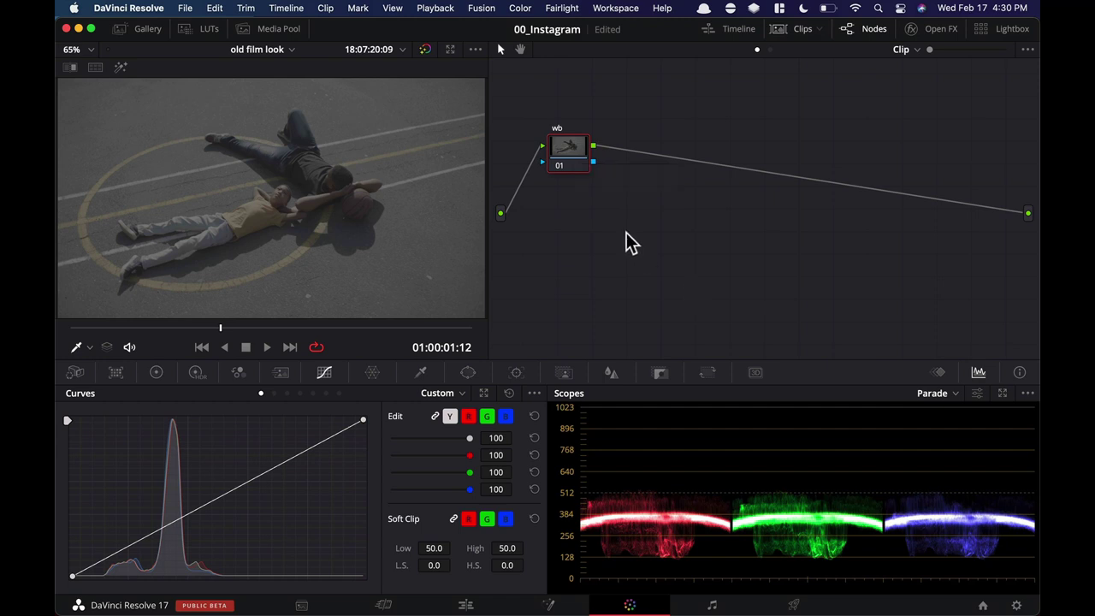
# Look up the shortcut assigned to Label Selected Node in the keyboard customization by searching for label.
pyautogui.click(159, 8)
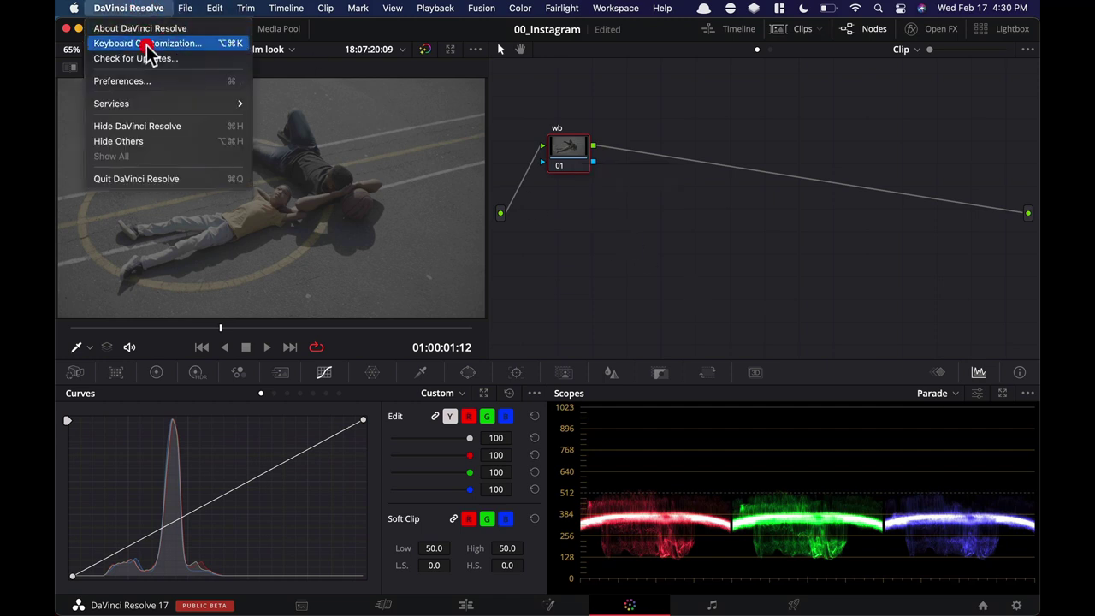
pyautogui.click(147, 45)
pyautogui.click(872, 255)
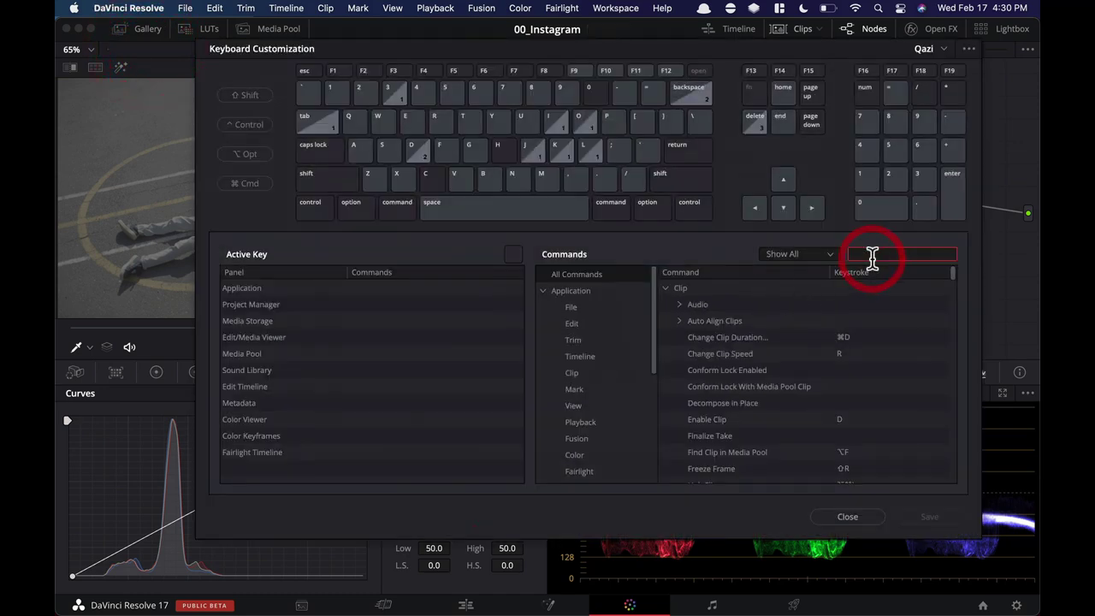
pyautogui.write('label')
pyautogui.click(680, 306)
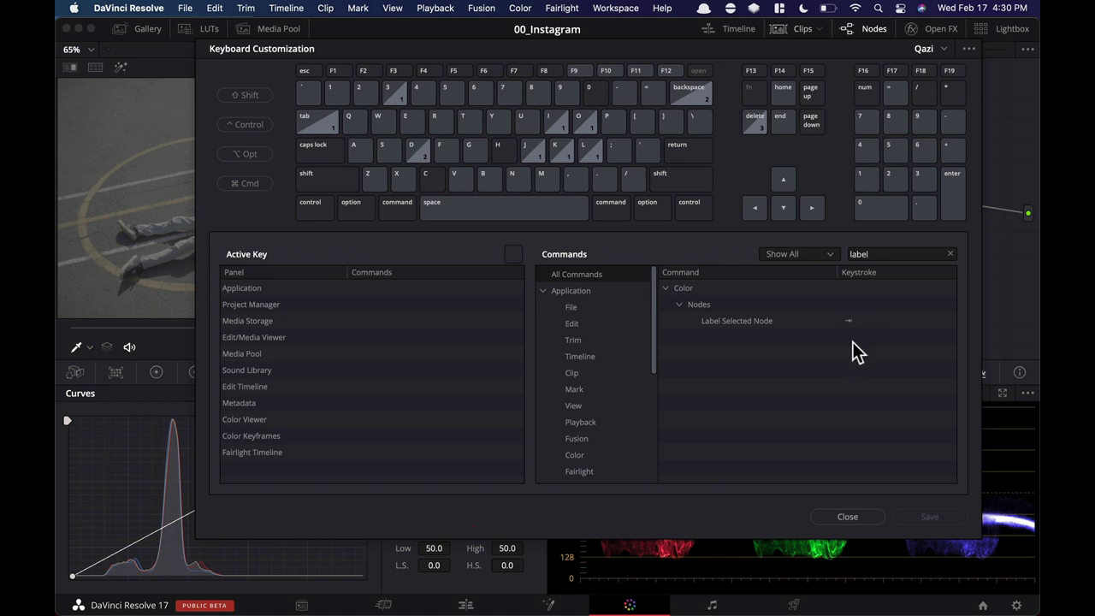
pyautogui.click(853, 520)
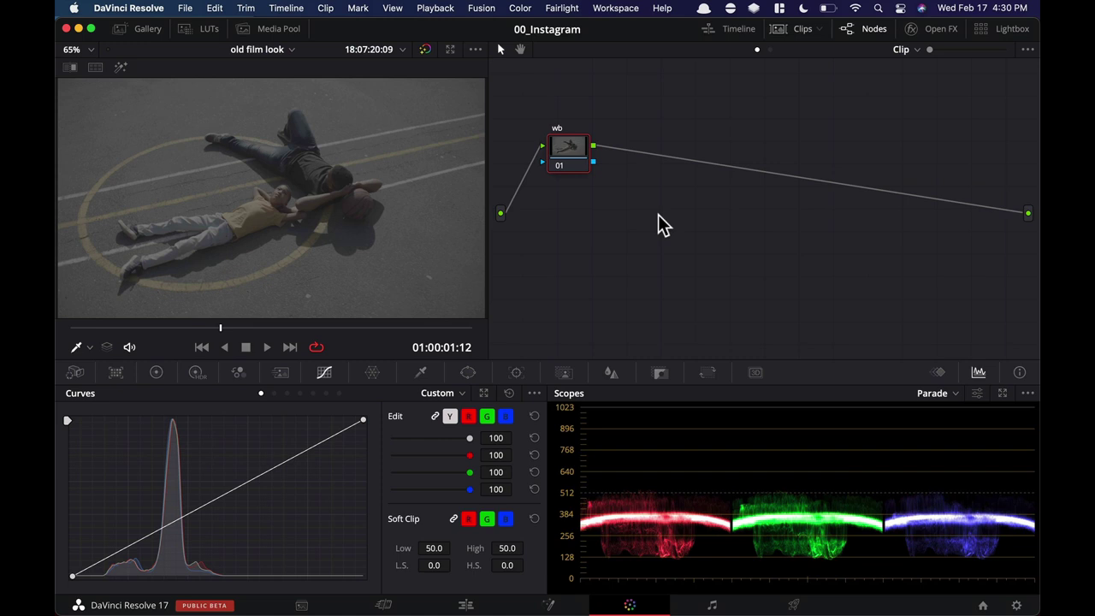
# Add a serial node after the wb node and place it directly beneath wb.
pyautogui.hotkey('alt', 's')
pyautogui.moveTo(647, 159); pyautogui.dragTo(580, 221)
pyautogui.click(580, 221)
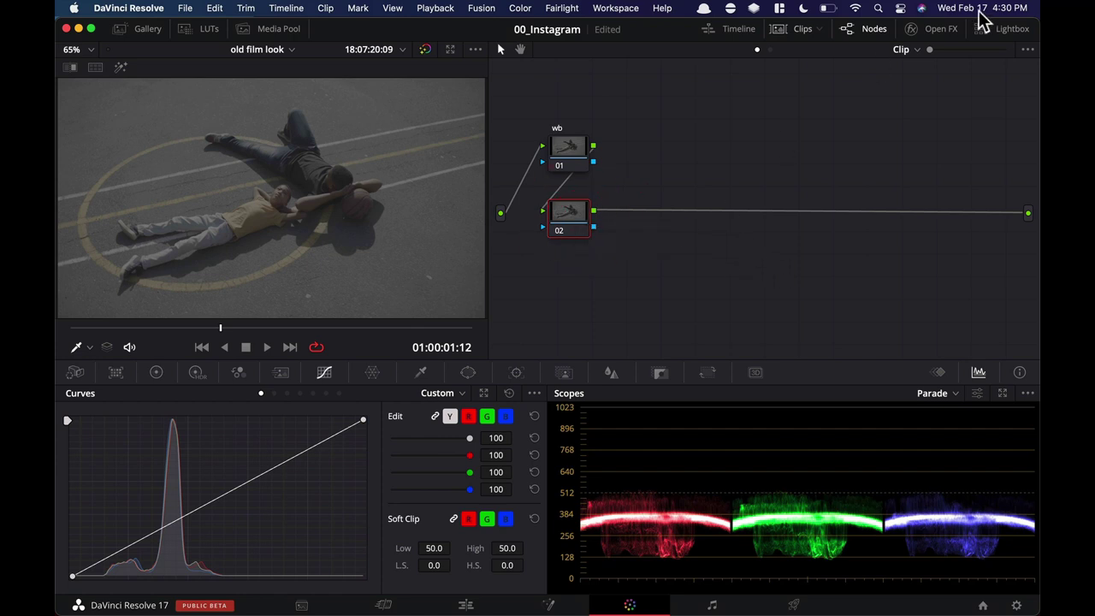
# Apply the Color Space Transform effect to node 02 and set its output gamma to Cineon Film Log.
pyautogui.click(936, 31)
pyautogui.scroll(-4, 954, 295)
pyautogui.scroll(-1, 954, 289)
pyautogui.moveTo(856, 200); pyautogui.dragTo(516, 219)
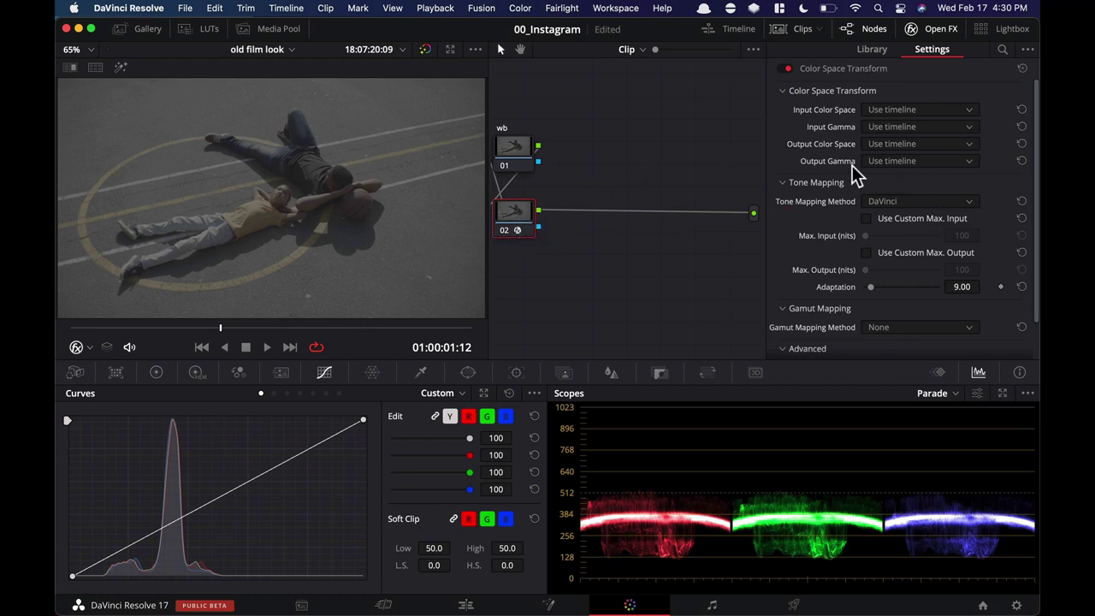
pyautogui.click(903, 162)
pyautogui.scroll(-5, 923, 254)
pyautogui.scroll(-2, 923, 259)
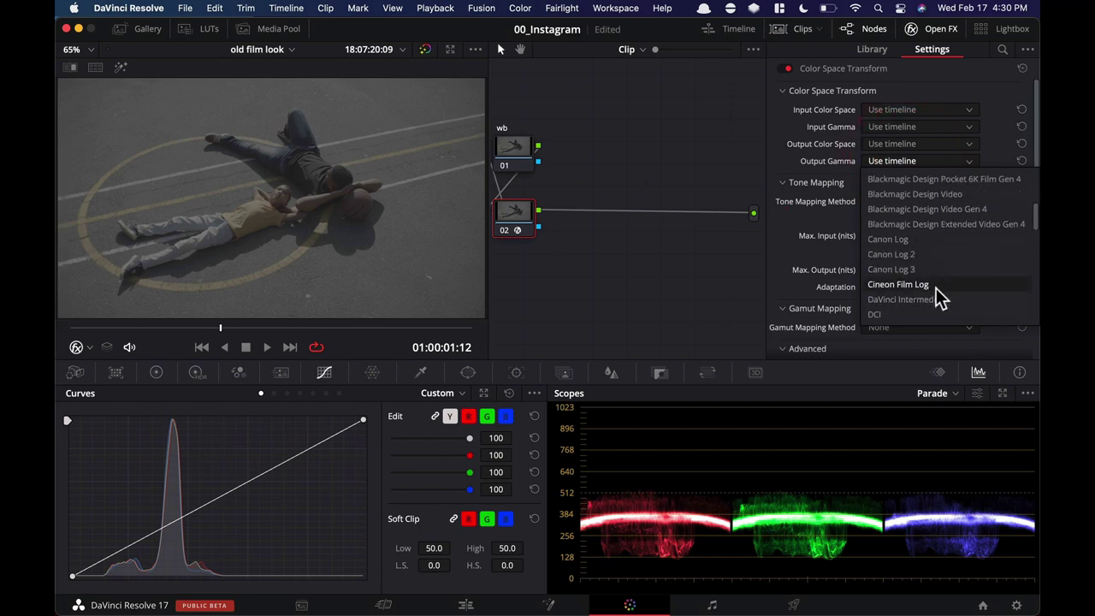
pyautogui.click(941, 287)
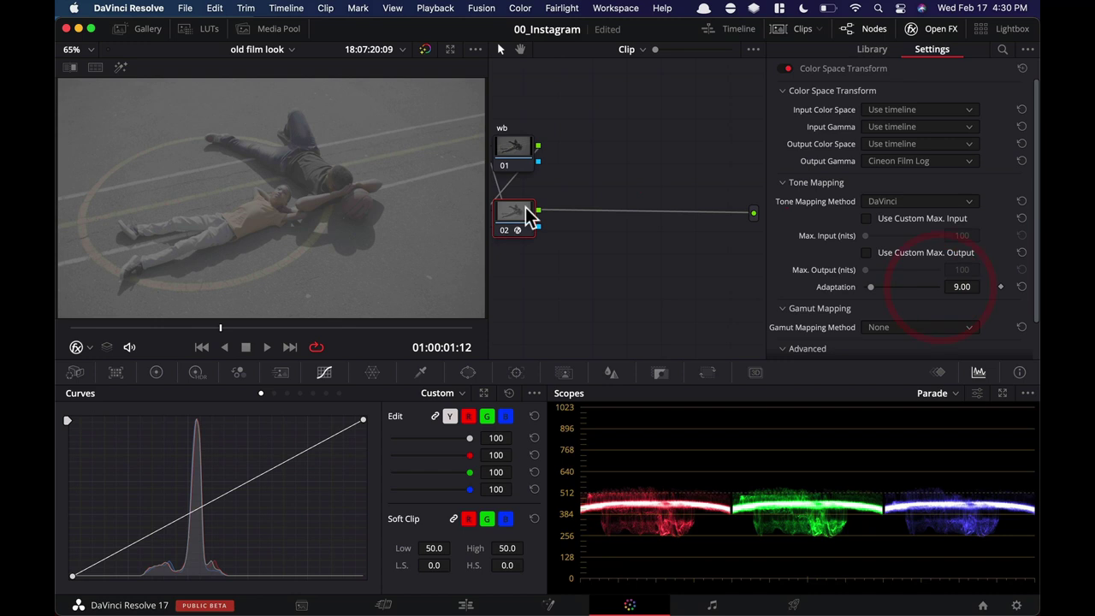
# Add a serial node after the Color Space Transform node and label the transform node cst.
pyautogui.hotkey('alt', 's')
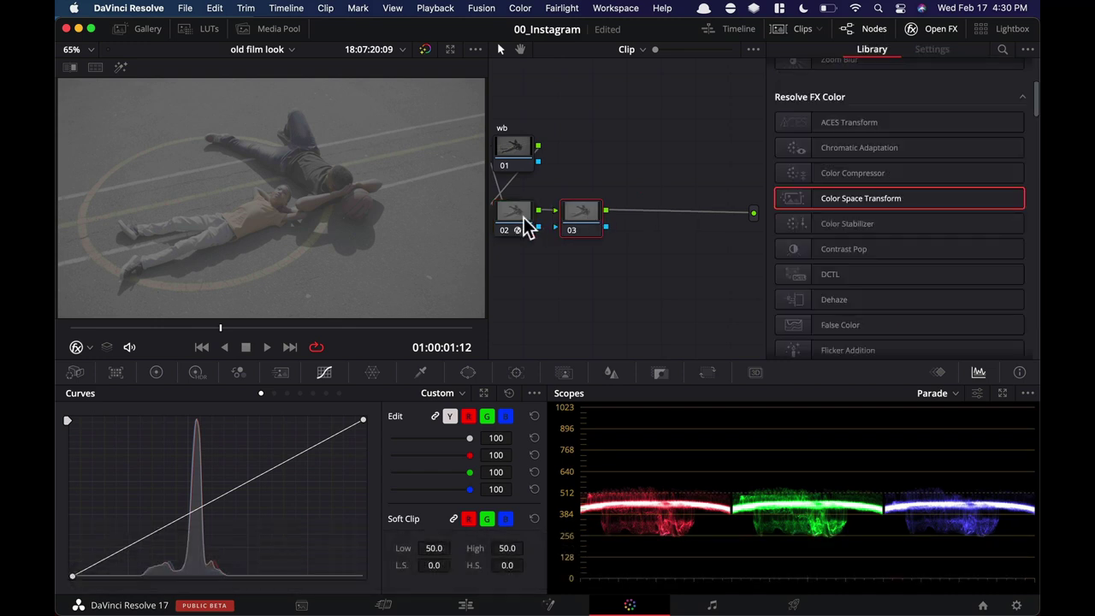
pyautogui.click(521, 224)
pyautogui.press('Tab')
pyautogui.press('s')
pyautogui.press('c')
pyautogui.press('Return')
# Apply the Rec709 Kodak 2383 D55 LUT from the Film Looks collection to node 03.
pyautogui.click(582, 217)
pyautogui.click(205, 30)
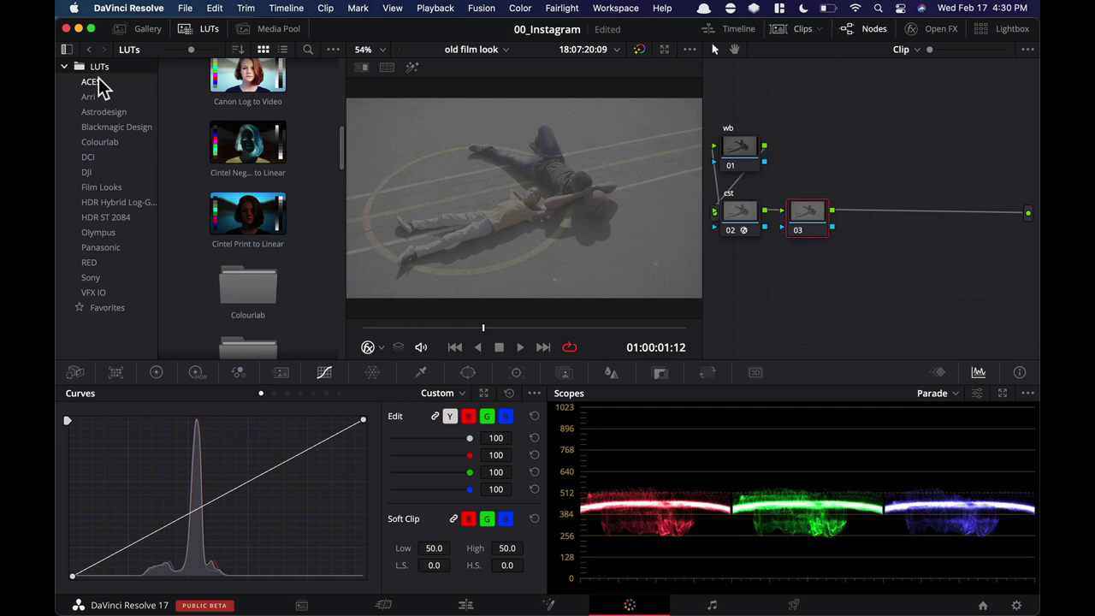
pyautogui.click(107, 188)
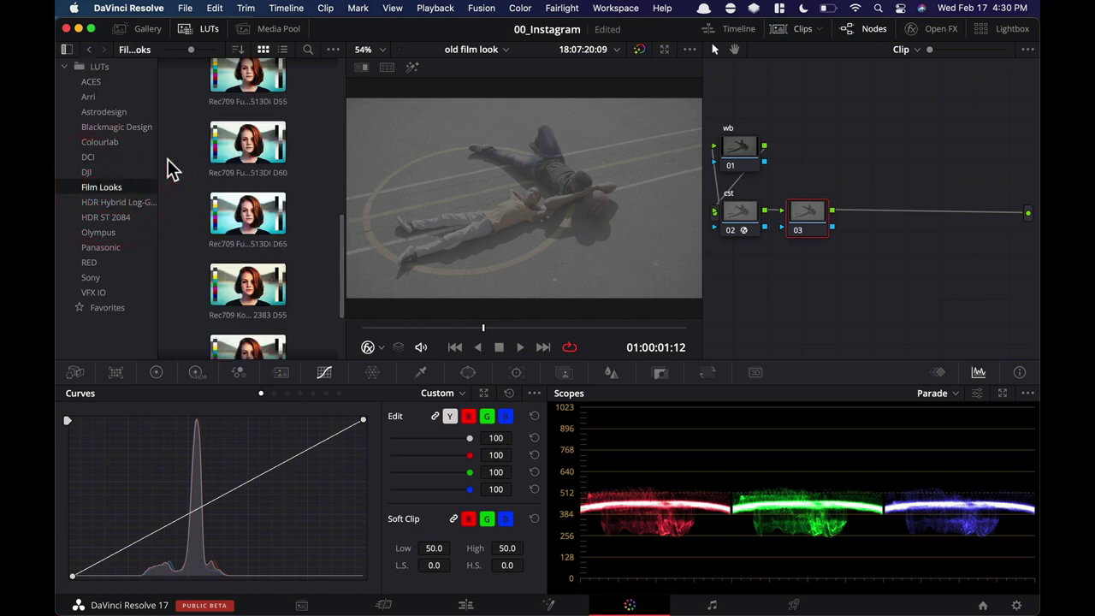
pyautogui.click(65, 50)
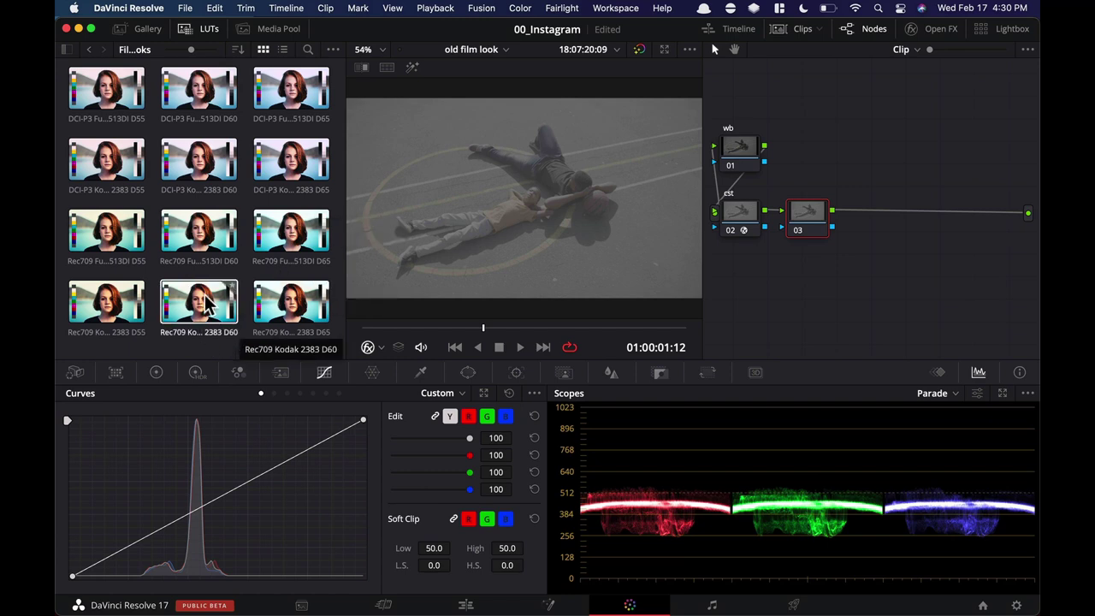
pyautogui.doubleClick(117, 306)
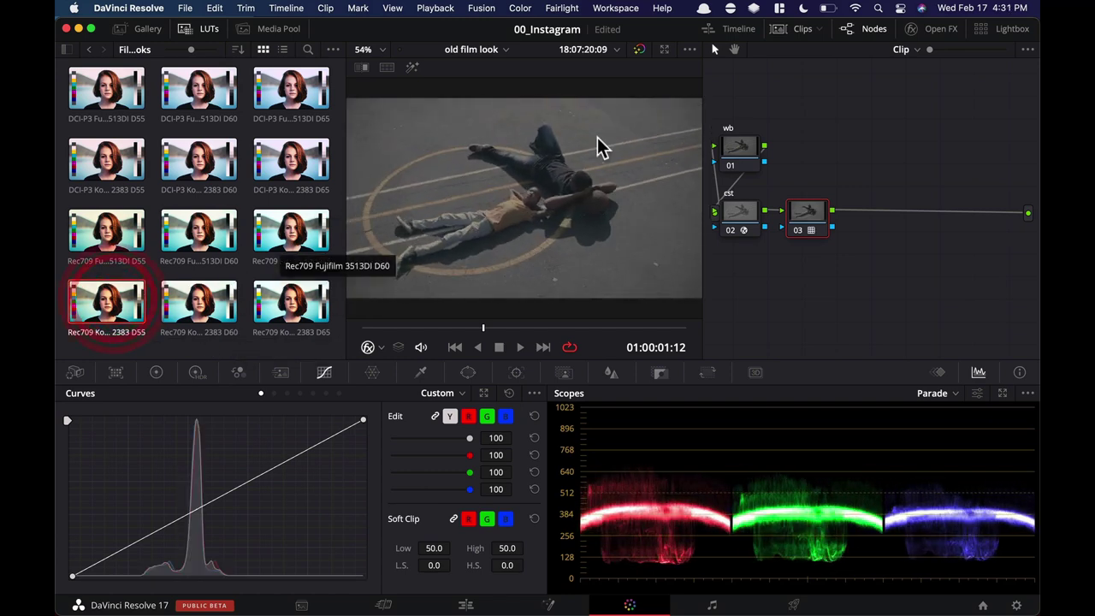
pyautogui.click(206, 33)
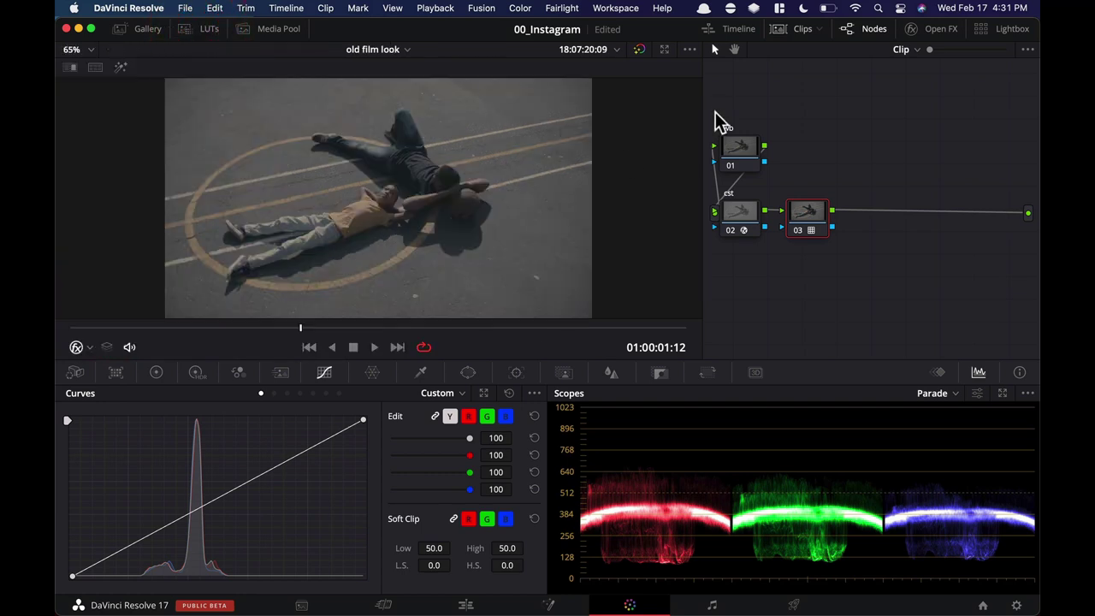
# Switch the cst node off and on repeatedly to compare the image with and without the transform.
pyautogui.moveTo(702, 105); pyautogui.dragTo(490, 118)
pyautogui.keyDown('super'); pyautogui.click(572, 217); pyautogui.keyUp('super')
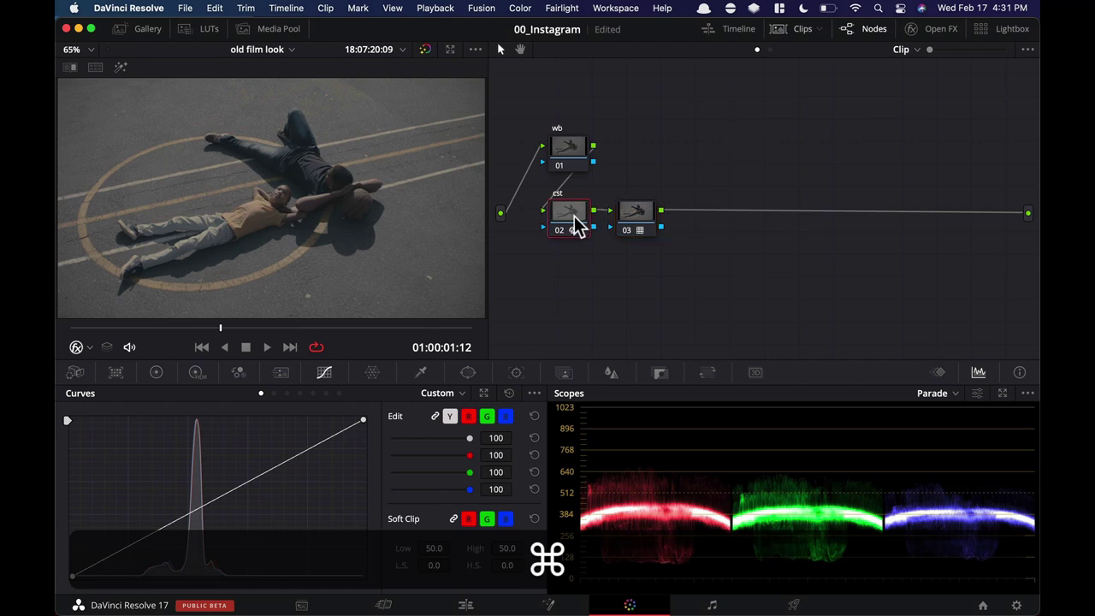
pyautogui.press('super+d')
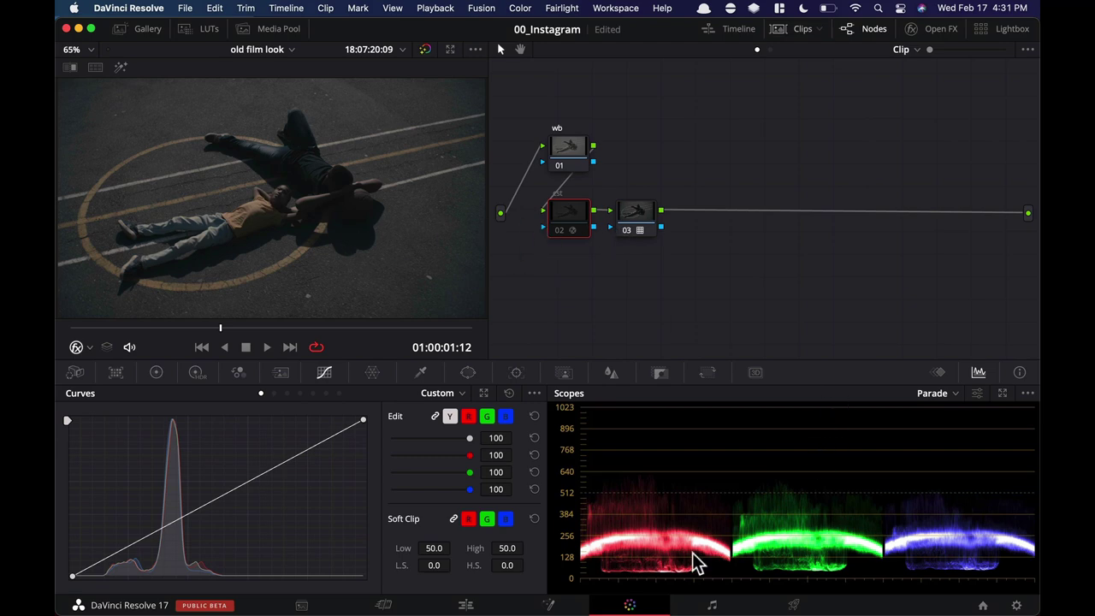
pyautogui.press('super+d')
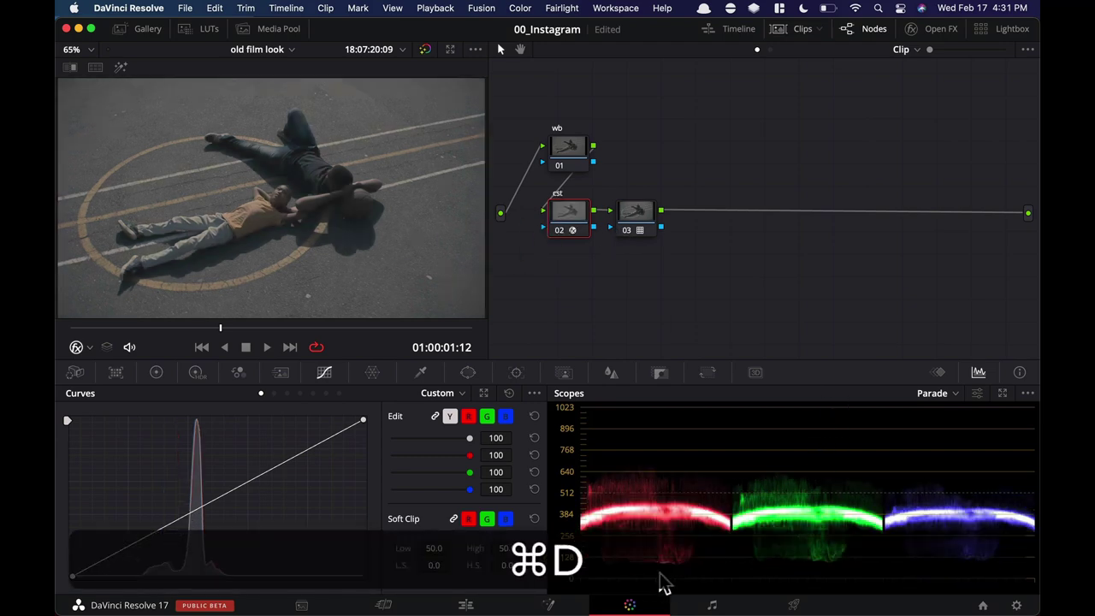
pyautogui.press('super+d')
pyautogui.press('super+d')
pyautogui.press('super+d')
pyautogui.press('super+d')
# Switch the cst node and the LUT node off and on together to compare their combined effect on the image.
pyautogui.click(542, 216)
pyautogui.press('super+d')
pyautogui.press('super+d')
pyautogui.press('super+d')
pyautogui.press('super+d')
pyautogui.press('super+d')
pyautogui.press('super+d')
pyautogui.press('super+d')
pyautogui.press('super+d')
pyautogui.press('super+d')
pyautogui.press('super+d')
pyautogui.press('super+d')
pyautogui.press('super+d')
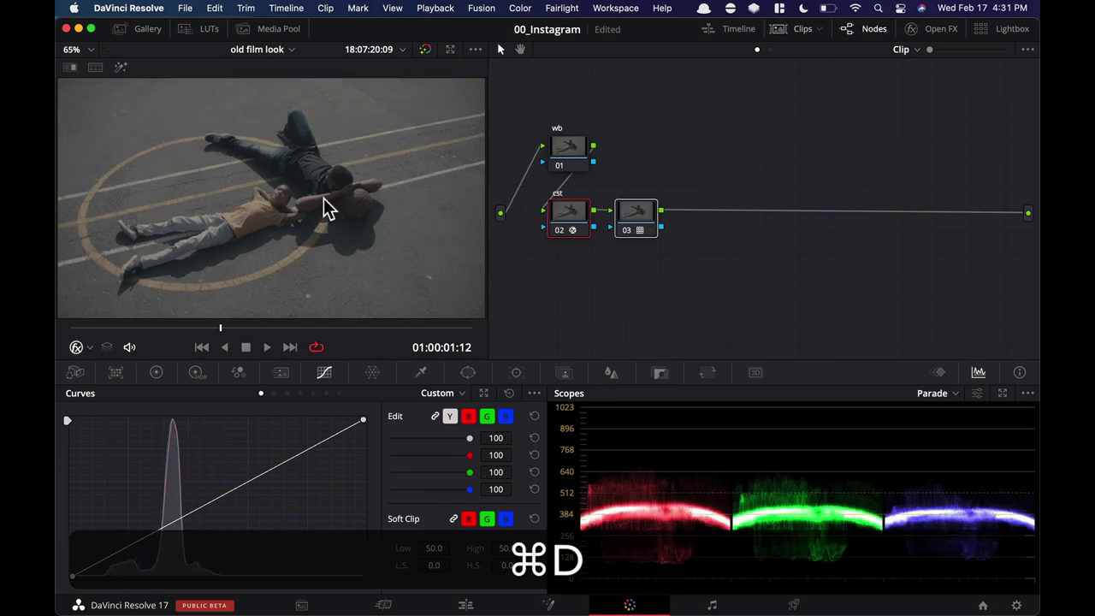
pyautogui.press('super+d')
pyautogui.press('super+d')
pyautogui.press('super+d')
pyautogui.press('super+d')
pyautogui.press('super+d')
pyautogui.click(746, 172)
# Add a serial node after the LUT node, labelling the LUT node fpe and the new node ofx.
pyautogui.click(647, 220)
pyautogui.hotkey('alt', 's')
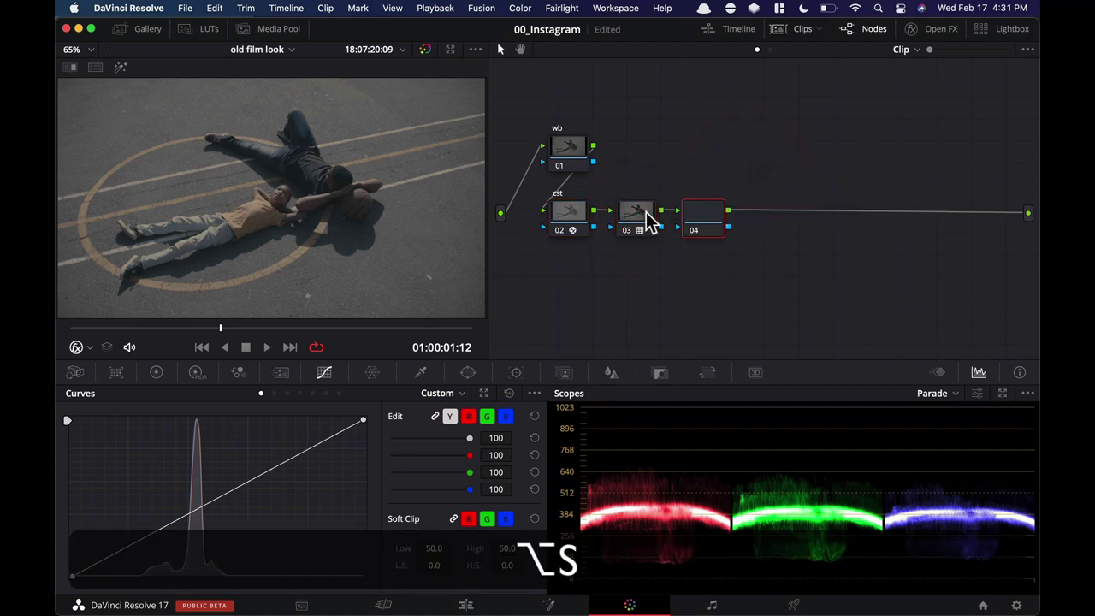
pyautogui.click(638, 220)
pyautogui.write('fpe')
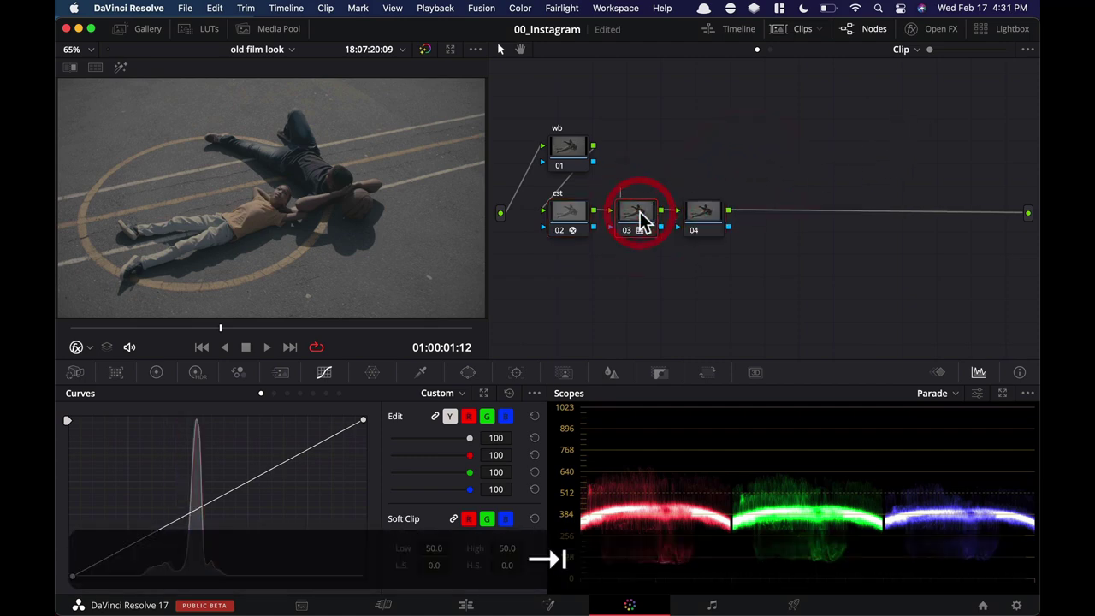
pyautogui.press('Return')
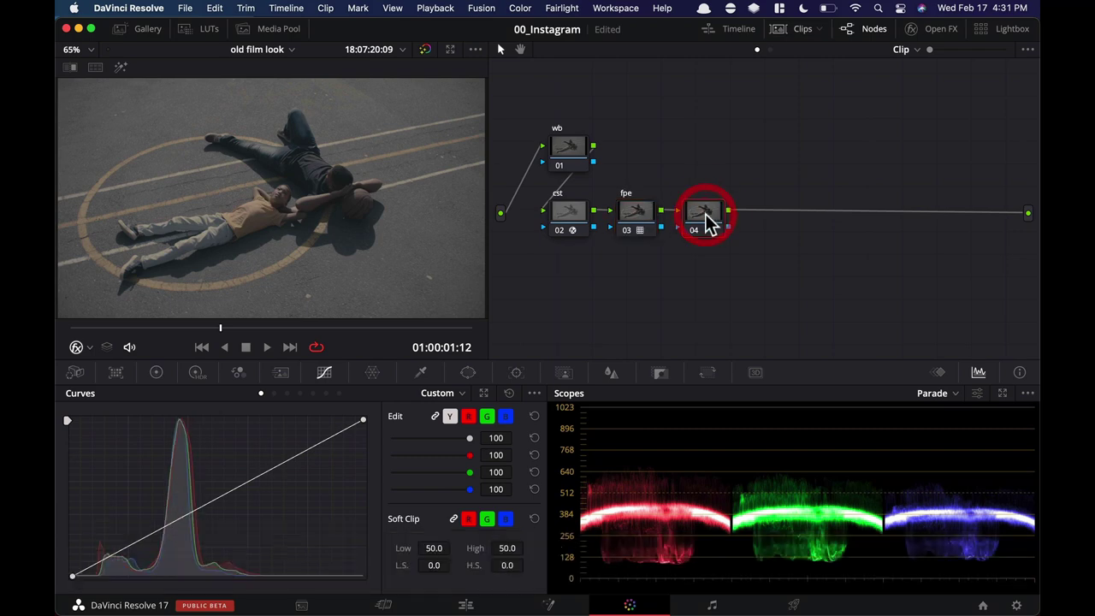
pyautogui.write('ofx')
pyautogui.press('Return')
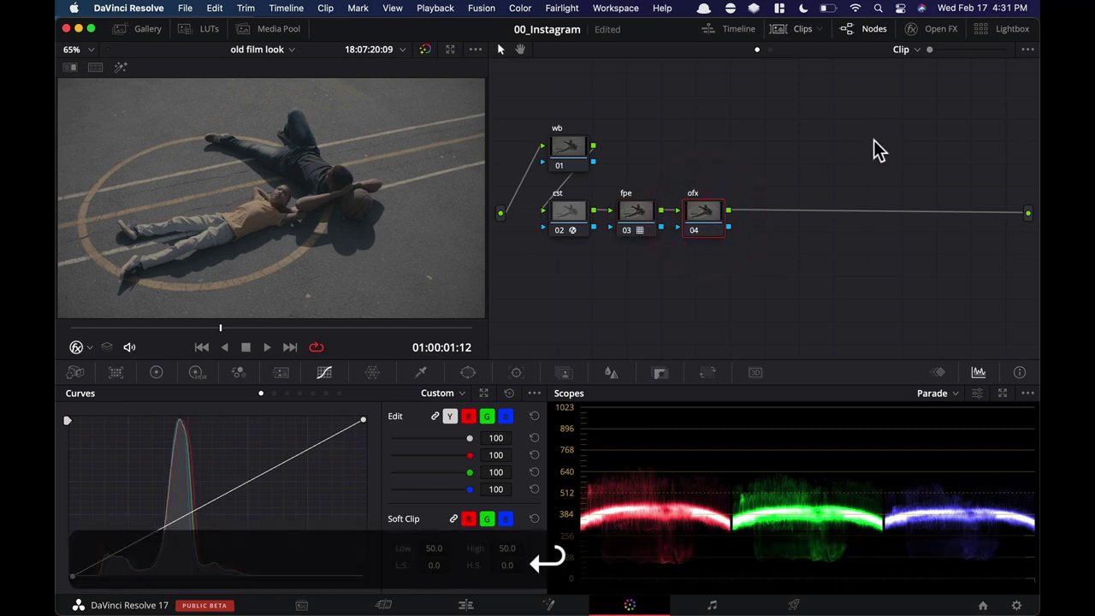
# Apply the Film Damage texture effect to the ofx node.
pyautogui.click(934, 34)
pyautogui.scroll(-10, 904, 114)
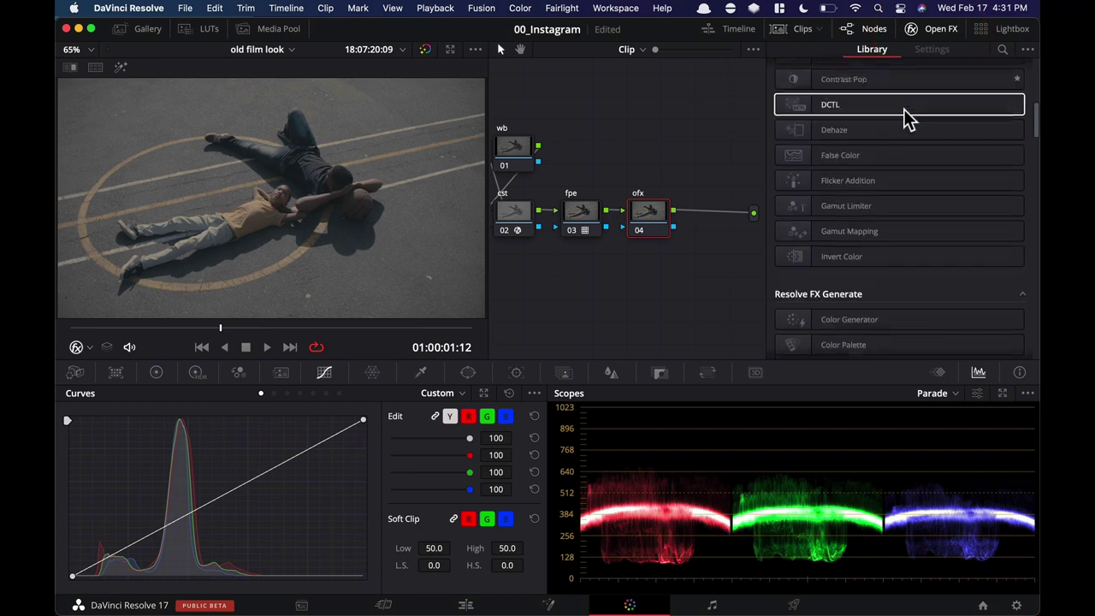
pyautogui.scroll(-15, 901, 200)
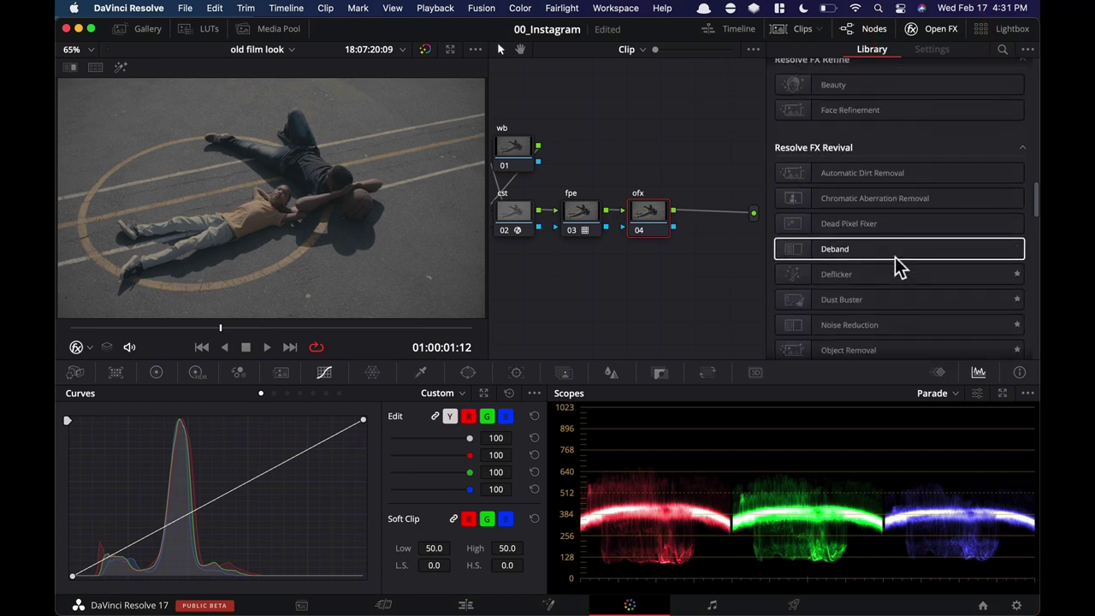
pyautogui.scroll(-15, 898, 267)
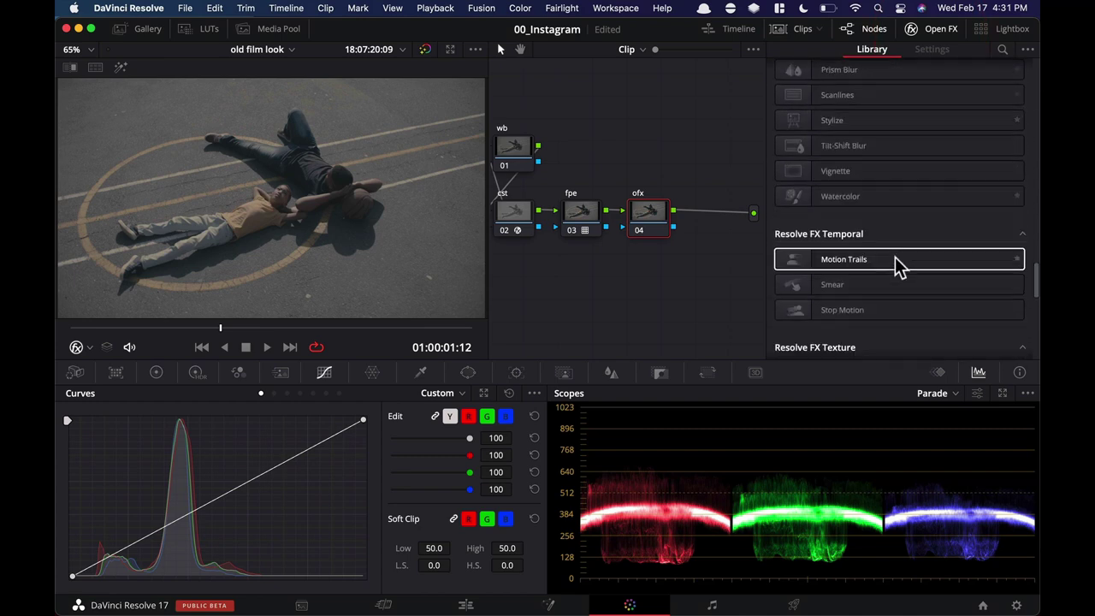
pyautogui.scroll(-4, 897, 265)
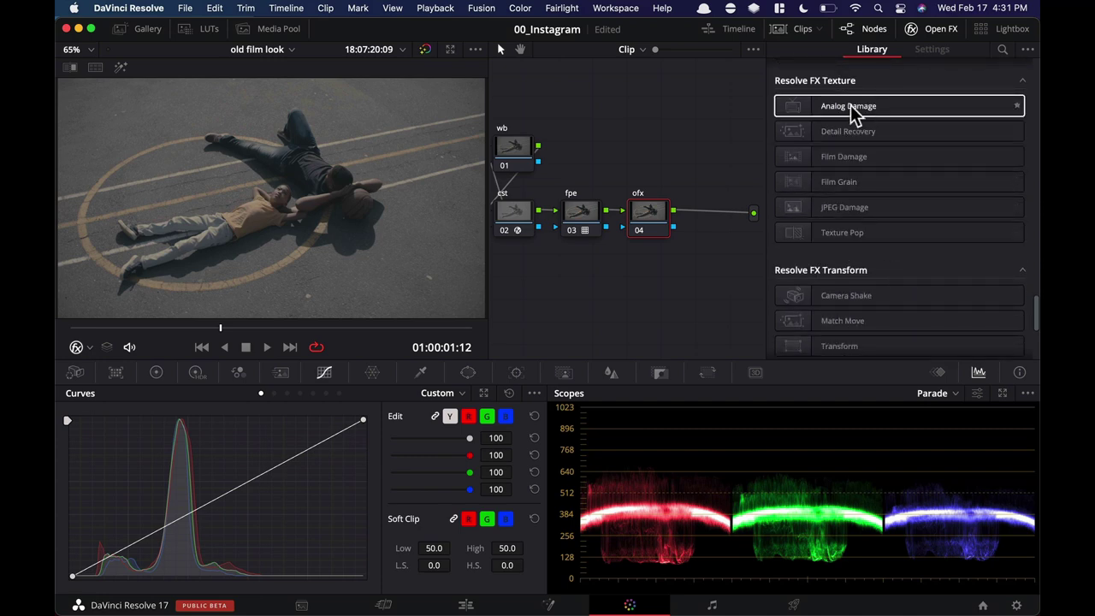
pyautogui.click(845, 158)
pyautogui.moveTo(846, 159); pyautogui.dragTo(650, 228)
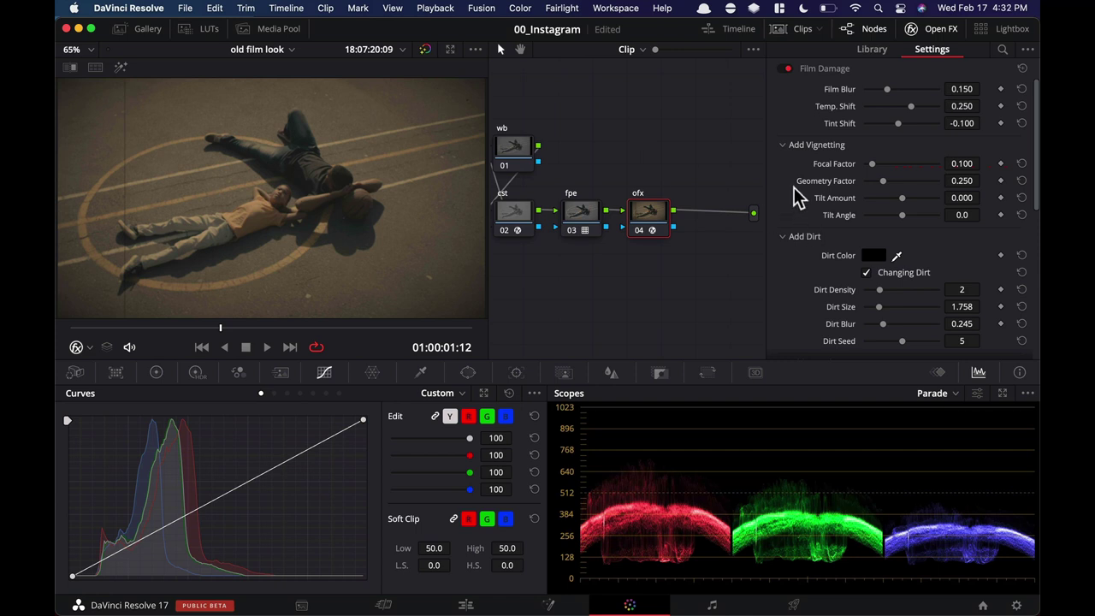
# Set the Film Damage effect's dirt density to 0.
pyautogui.scroll(-4, 796, 197)
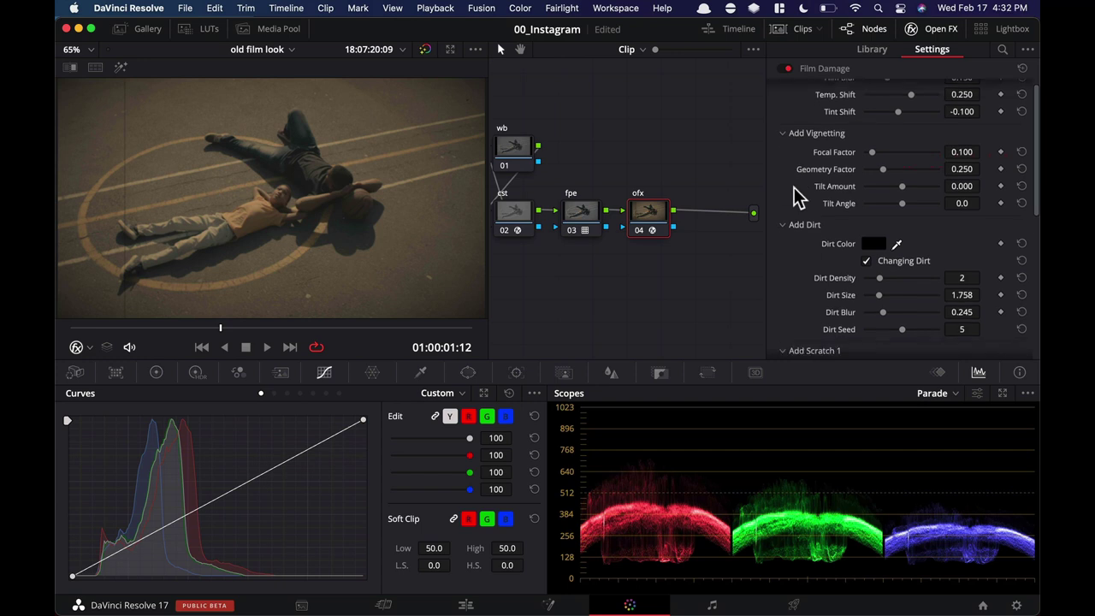
pyautogui.moveTo(880, 218); pyautogui.dragTo(799, 220)
pyautogui.scroll(-3, 794, 276)
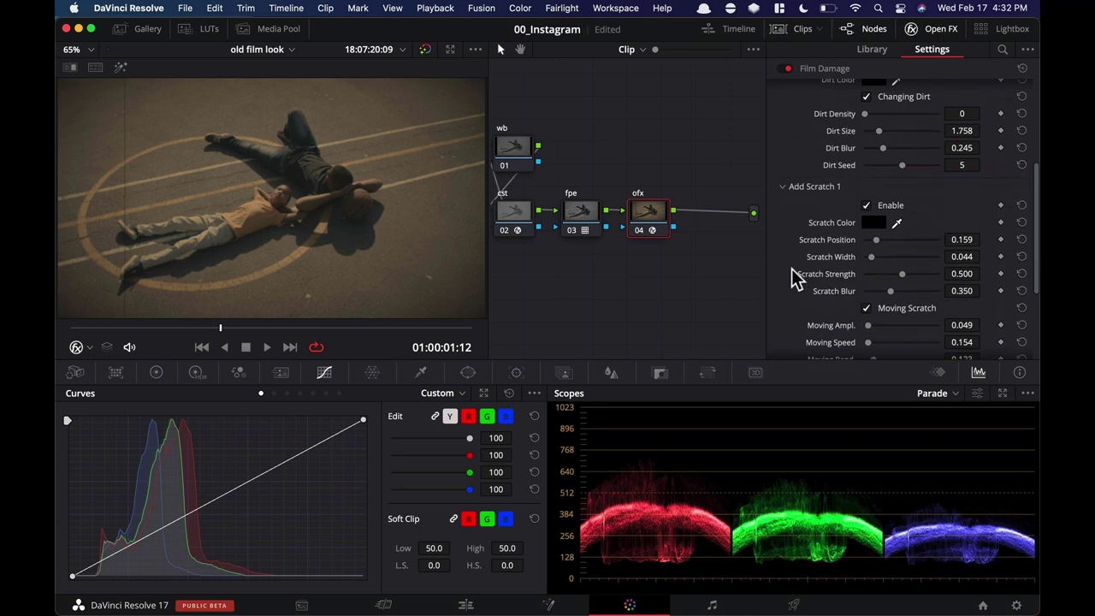
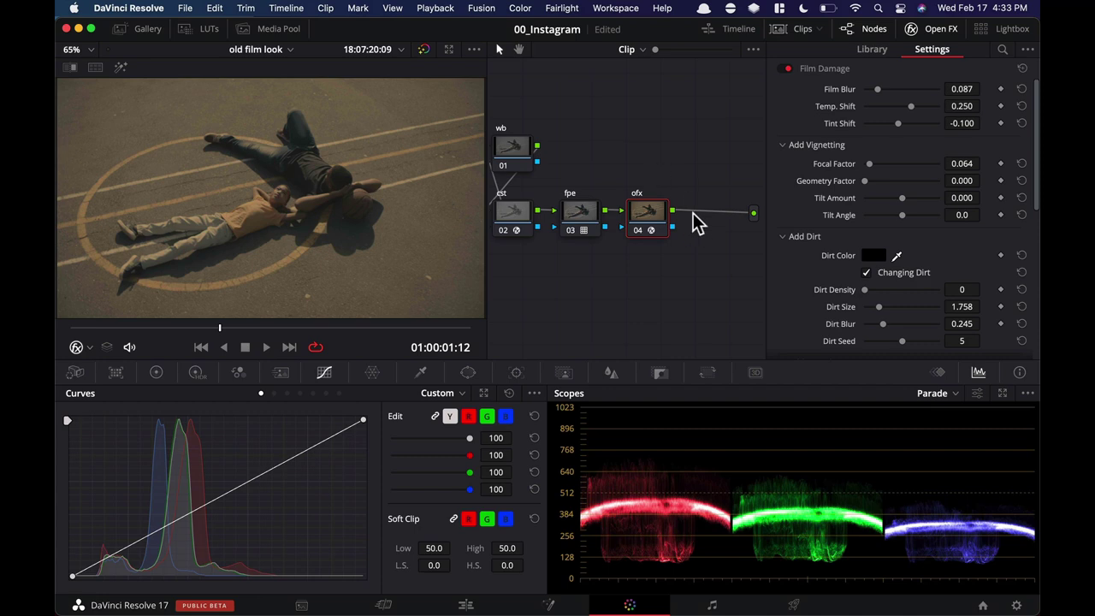
# Switch the ofx node off and on to compare the image with and without the film damage.
pyautogui.press('super+d')
pyautogui.press('super+d')
pyautogui.press('super+d')
pyautogui.press('super+d')
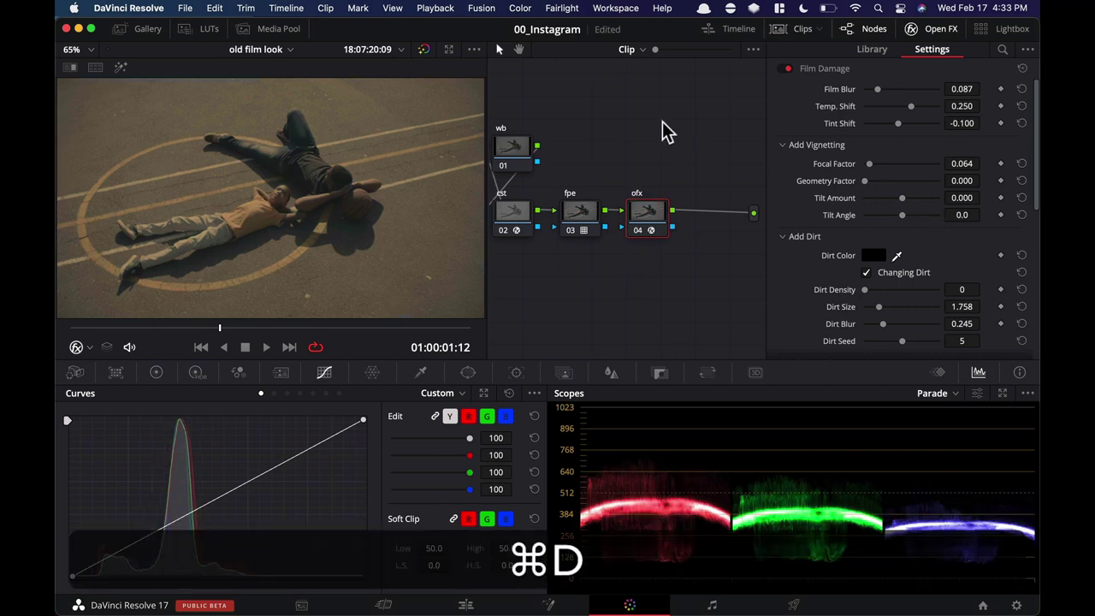
# Add a serial node after the ofx node and label it look.
pyautogui.click(936, 31)
pyautogui.hotkey('alt', 's')
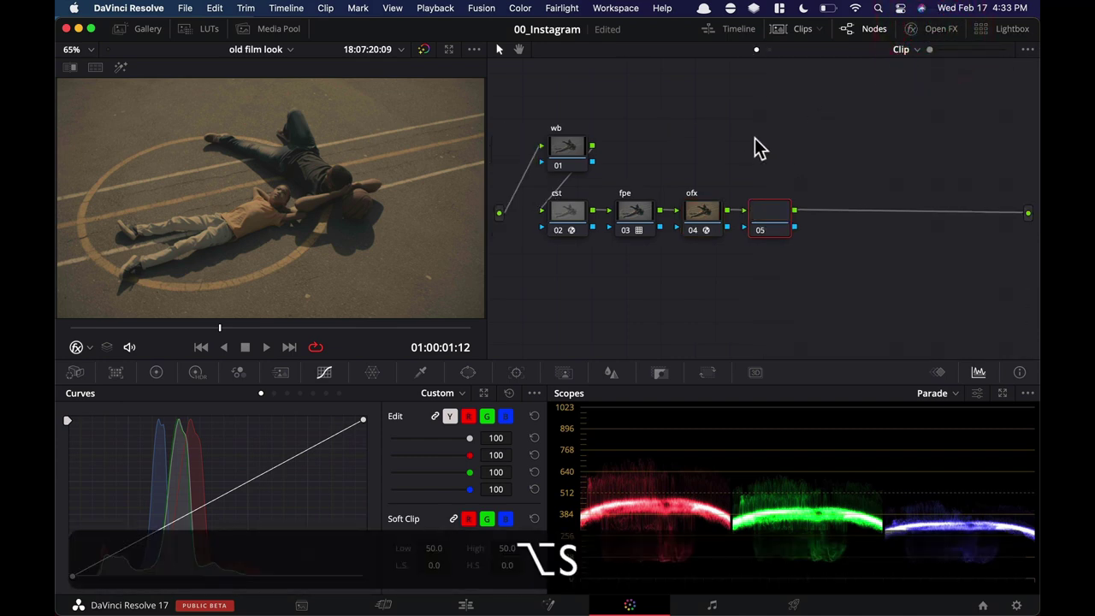
pyautogui.press('Tab')
pyautogui.write('look')
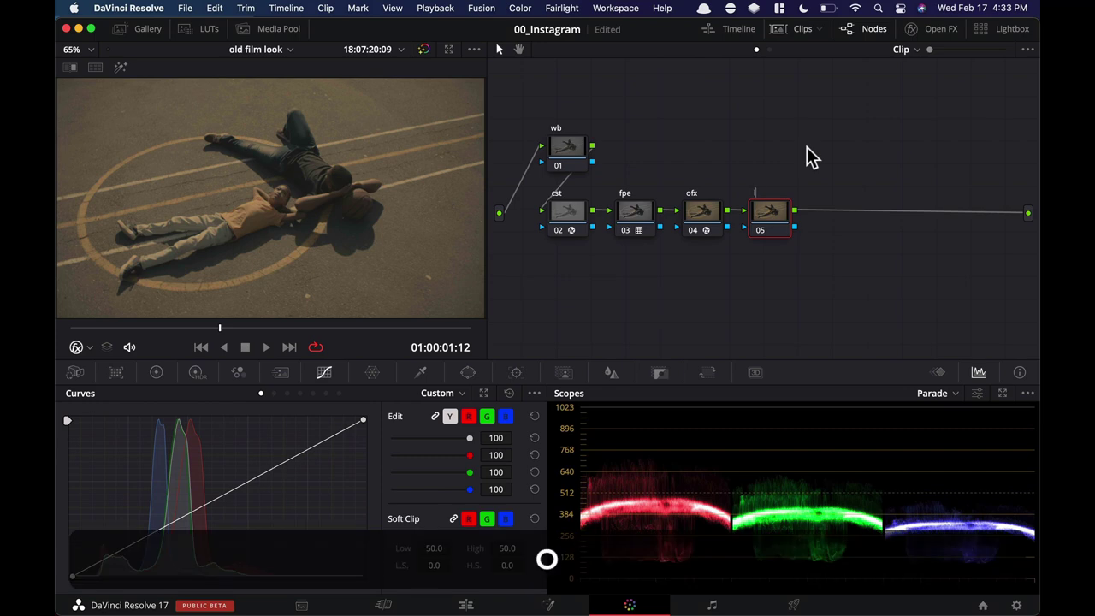
pyautogui.press('Return')
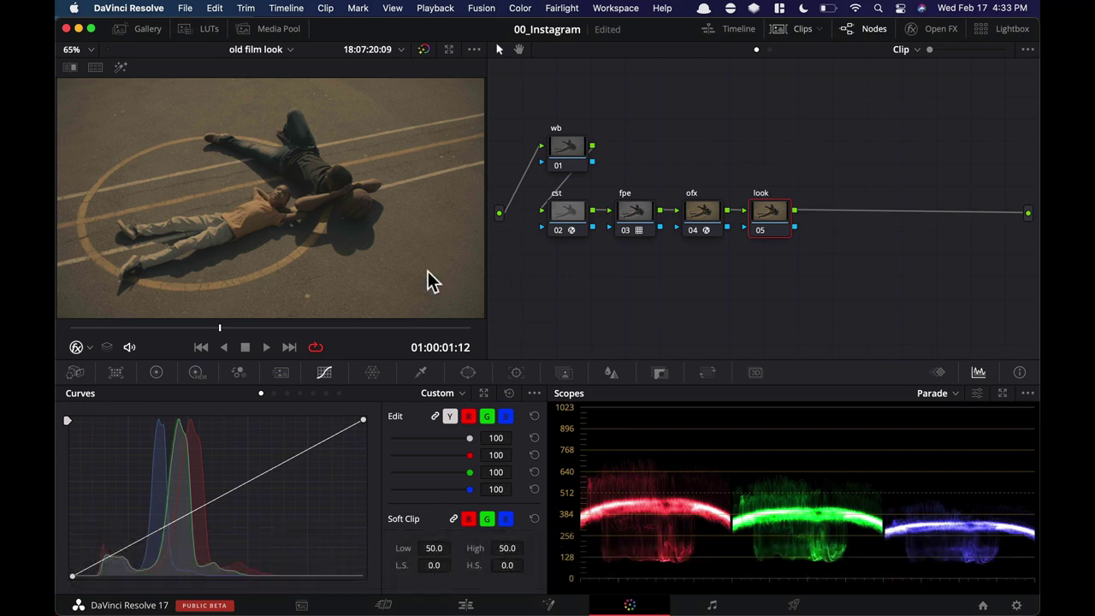
# Raise the look node's saturation to 72.40 in the primary color wheels and compare it off and on.
pyautogui.click(155, 372)
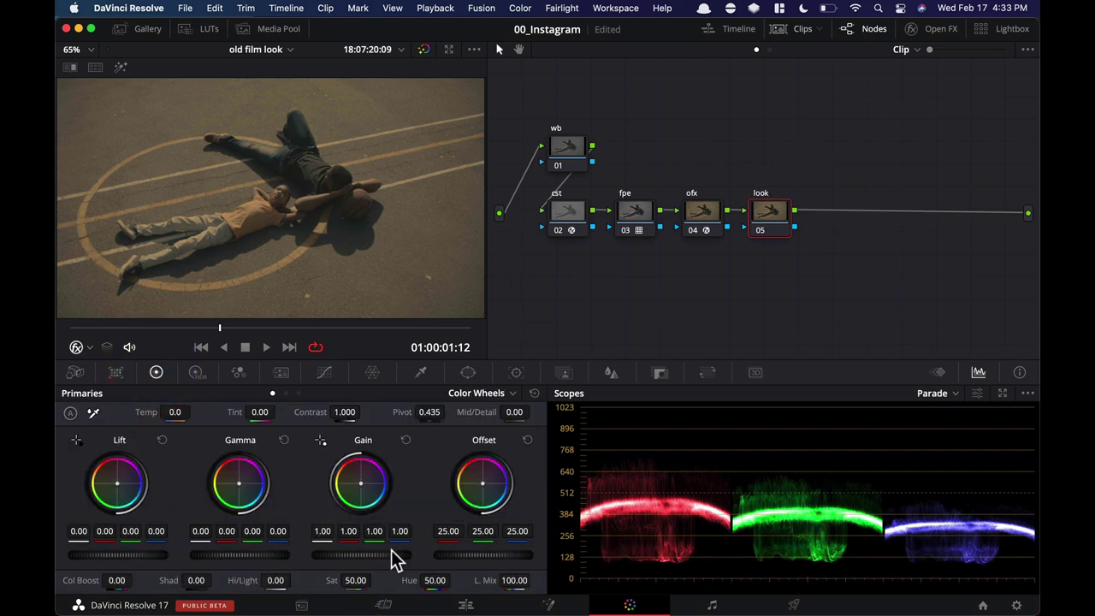
pyautogui.moveTo(355, 580)
pyautogui.mouseDown()
pyautogui.moveTo(374, 582)
pyautogui.moveTo(354, 579)
pyautogui.mouseUp()
pyautogui.press('super+d')
pyautogui.press('super+d')
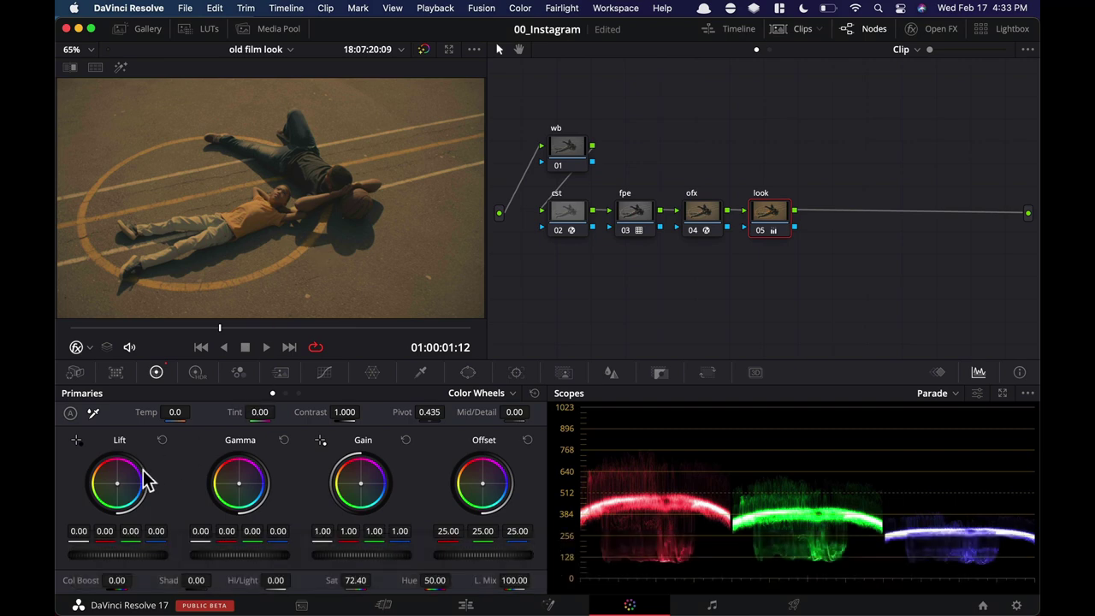
# Shift the look node's lift color balance slightly away from red, to a red value of -0.01.
pyautogui.moveTo(117, 483); pyautogui.dragTo(118, 480)
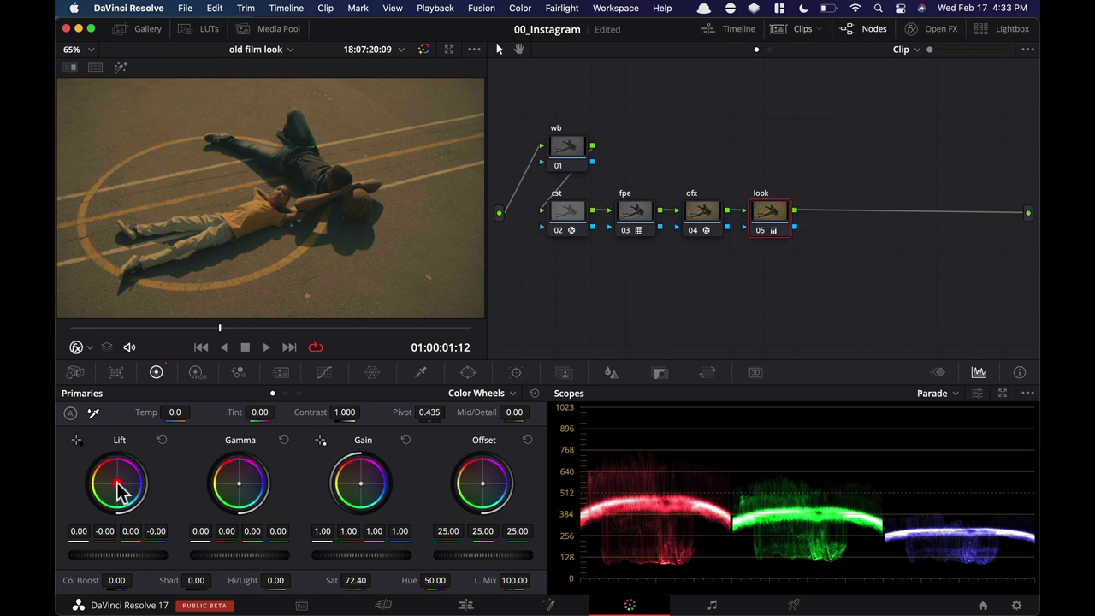
pyautogui.press('super+d')
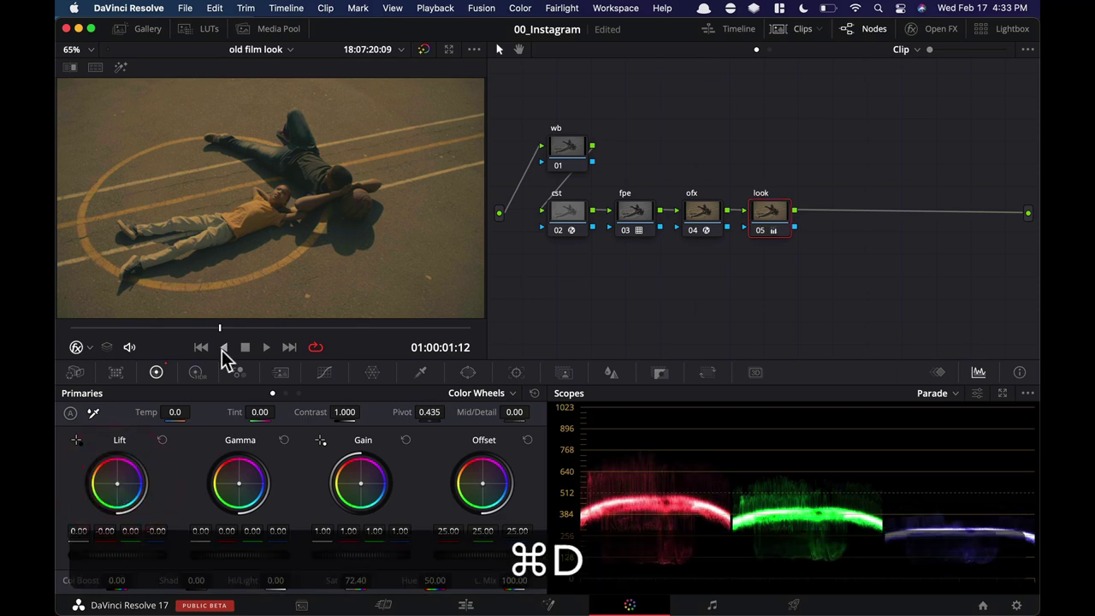
pyautogui.moveTo(117, 484); pyautogui.dragTo(116, 484)
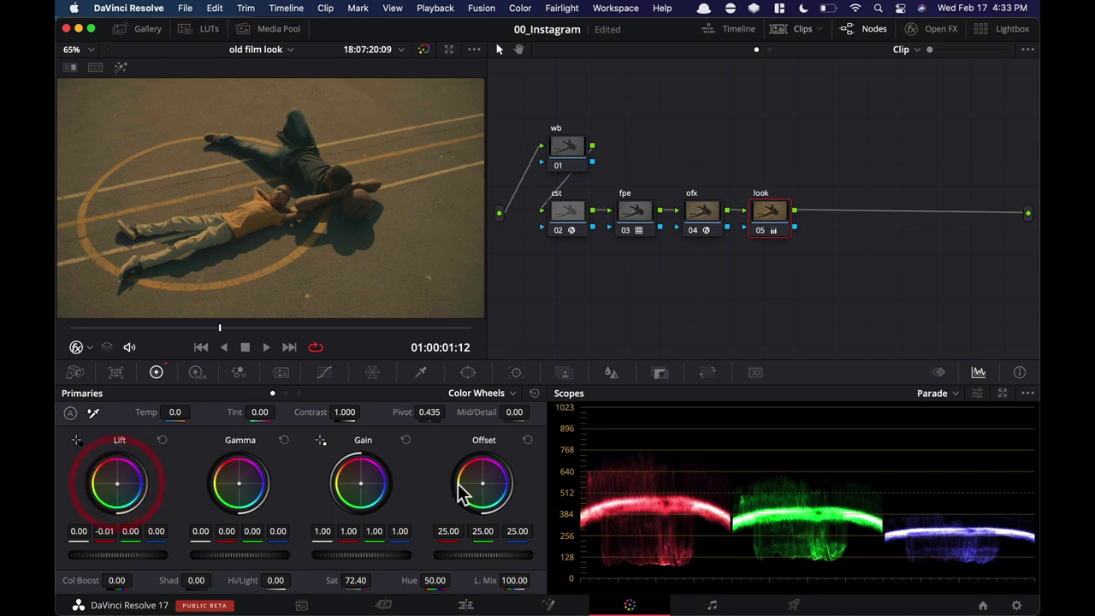
# Warm the look node's gain to red 1.01 and blue 0.99, and compare the node off and on.
pyautogui.moveTo(363, 492); pyautogui.dragTo(362, 490)
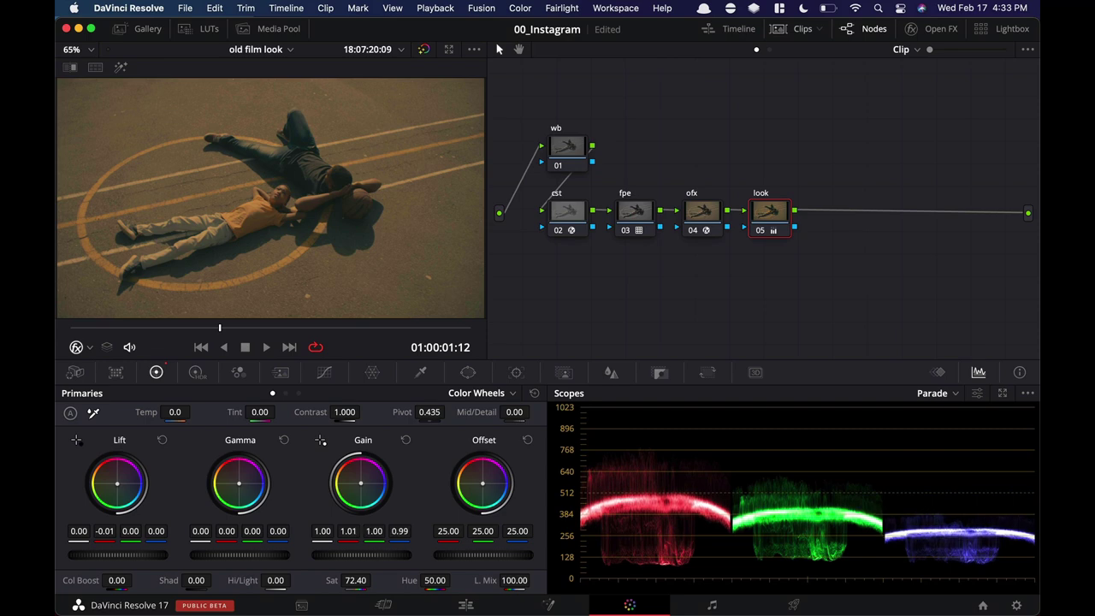
pyautogui.press('super+d')
pyautogui.press('super+d')
pyautogui.press('super+d')
pyautogui.press('super+d')
pyautogui.press('super+d')
pyautogui.press('super+d')
# Raise the look node's saturation to 82.60 and toggle the node to check the change.
pyautogui.moveTo(351, 582)
pyautogui.mouseDown()
pyautogui.moveTo(374, 580)
pyautogui.moveTo(363, 580)
pyautogui.mouseUp()
pyautogui.press('super+d')
pyautogui.press('super+d')
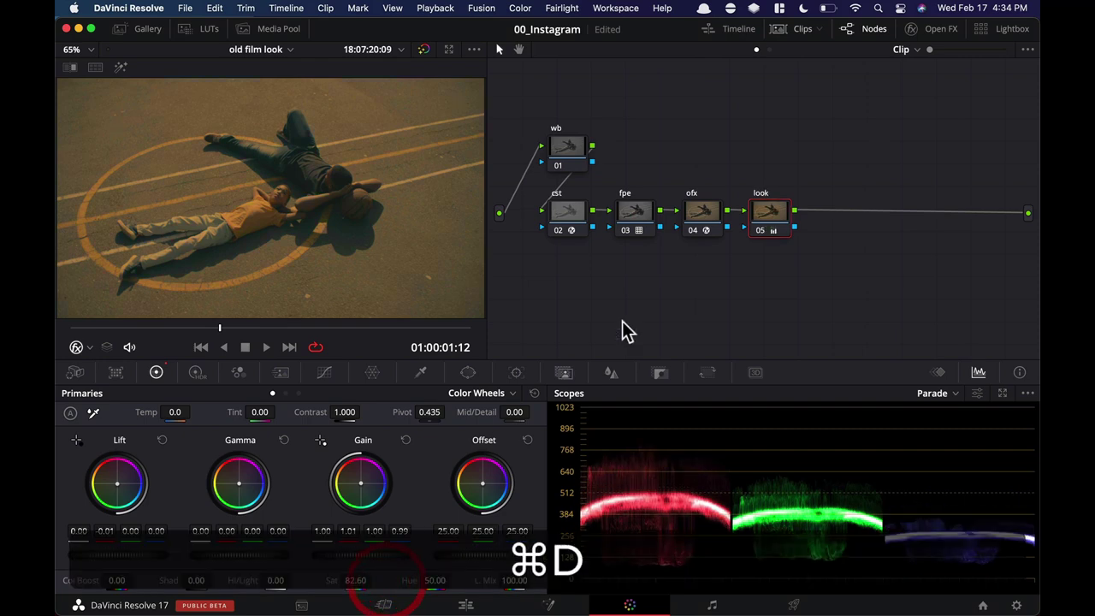
# Compare the image with the look node and the whole grade off and on, using the enlarged viewer as well.
pyautogui.hotkey('shift', 'f')
pyautogui.press('shift+super+f')
pyautogui.press('super+d')
pyautogui.press('shift+super+d')
pyautogui.press('shift+super+f')
pyautogui.press('super+d')
pyautogui.press('super+d')
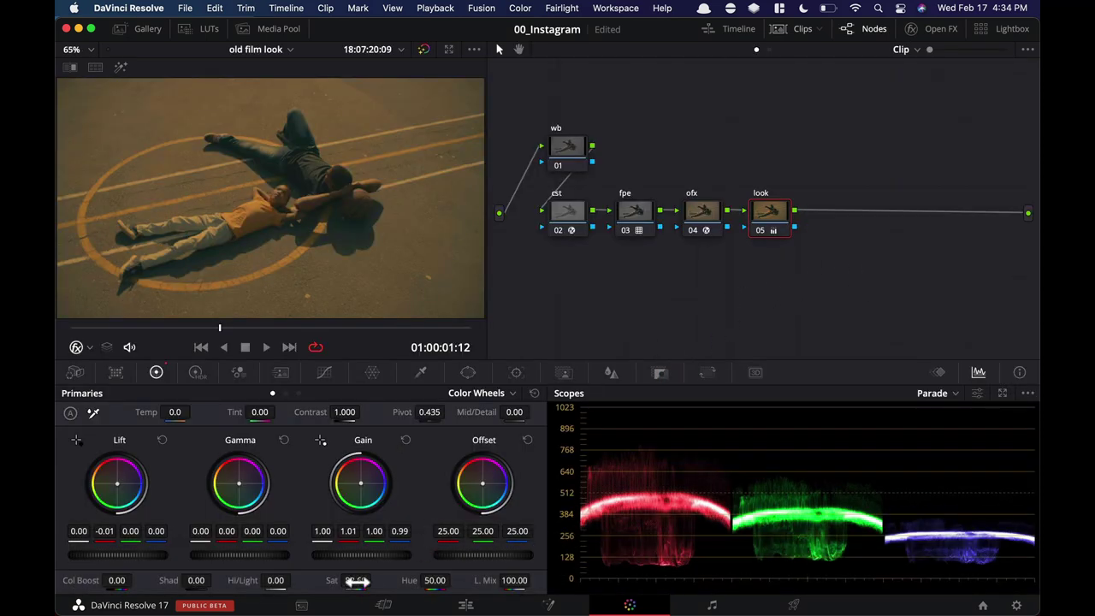
pyautogui.press('super+d')
pyautogui.press('super+d')
pyautogui.press('super+d')
pyautogui.press('super+d')
pyautogui.press('super+d')
# Add a serial node after the look node, attach a layer node below it, and tidy the placement of node 06 and the mixer.
pyautogui.hotkey('alt', 's')
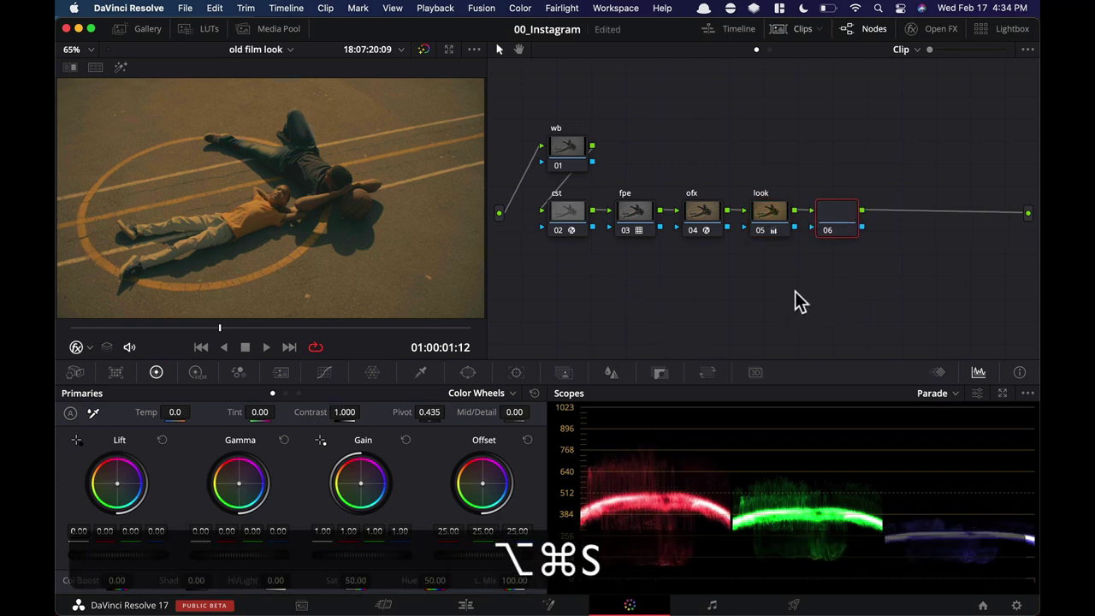
pyautogui.moveTo(838, 215); pyautogui.dragTo(847, 195)
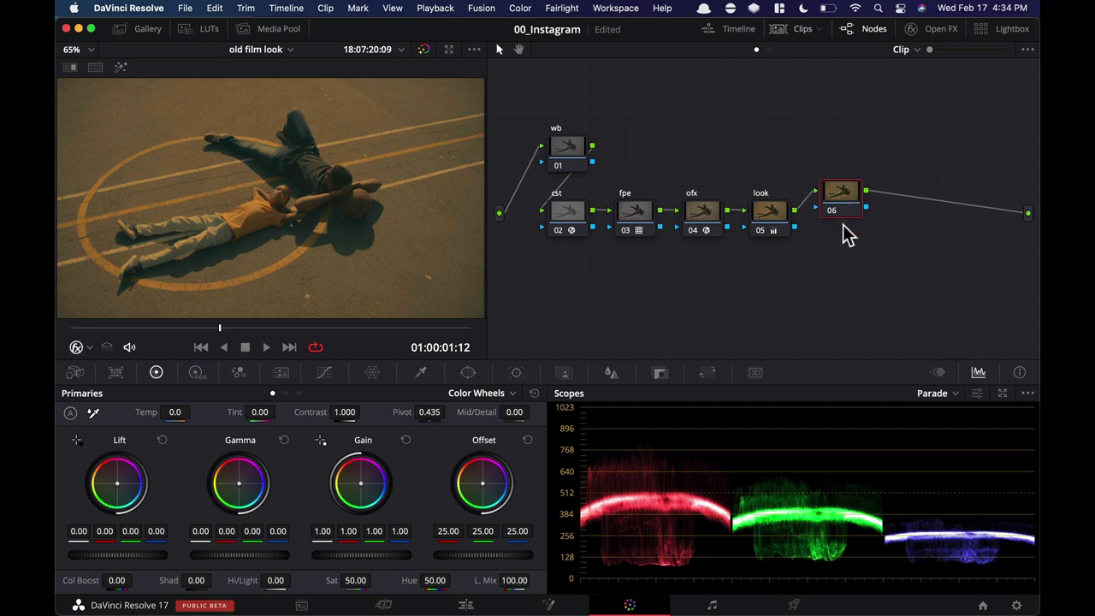
pyautogui.hotkey('alt', 'l')
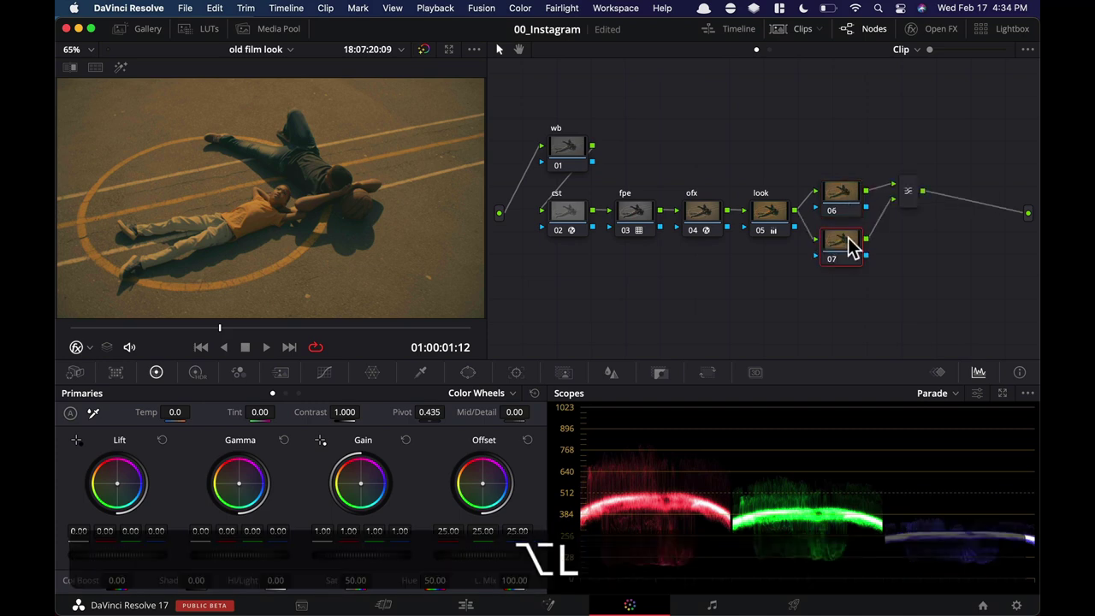
pyautogui.moveTo(907, 194); pyautogui.dragTo(894, 230)
# Qualify the boy's orange shirt color on node 07 and check the selection with the highlight view.
pyautogui.click(832, 242)
pyautogui.click(418, 373)
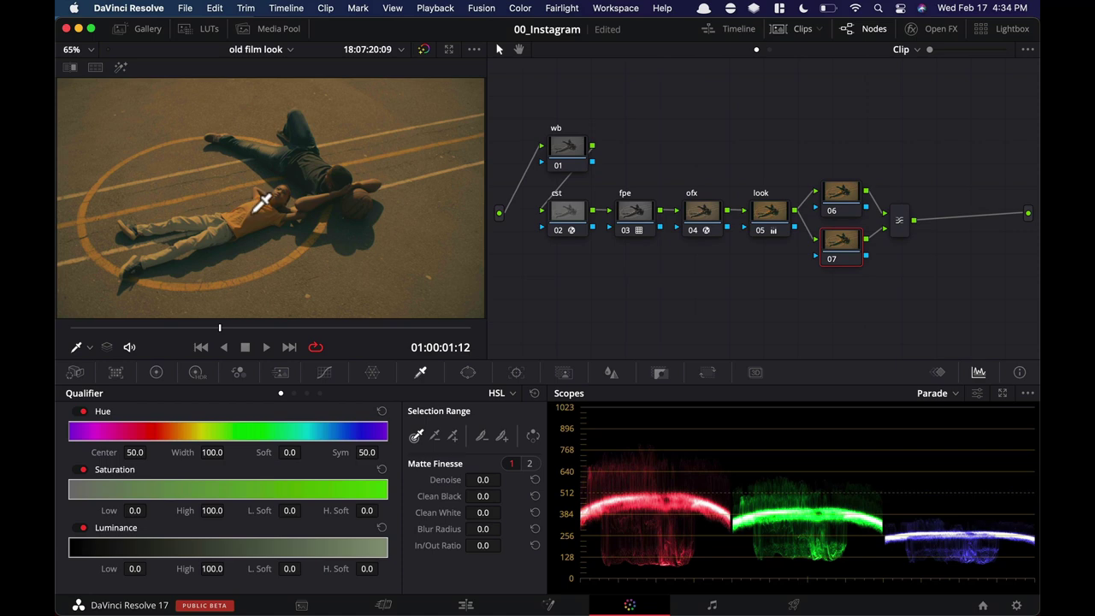
pyautogui.moveTo(265, 192); pyautogui.dragTo(259, 194)
pyautogui.hotkey('shift', 'h')
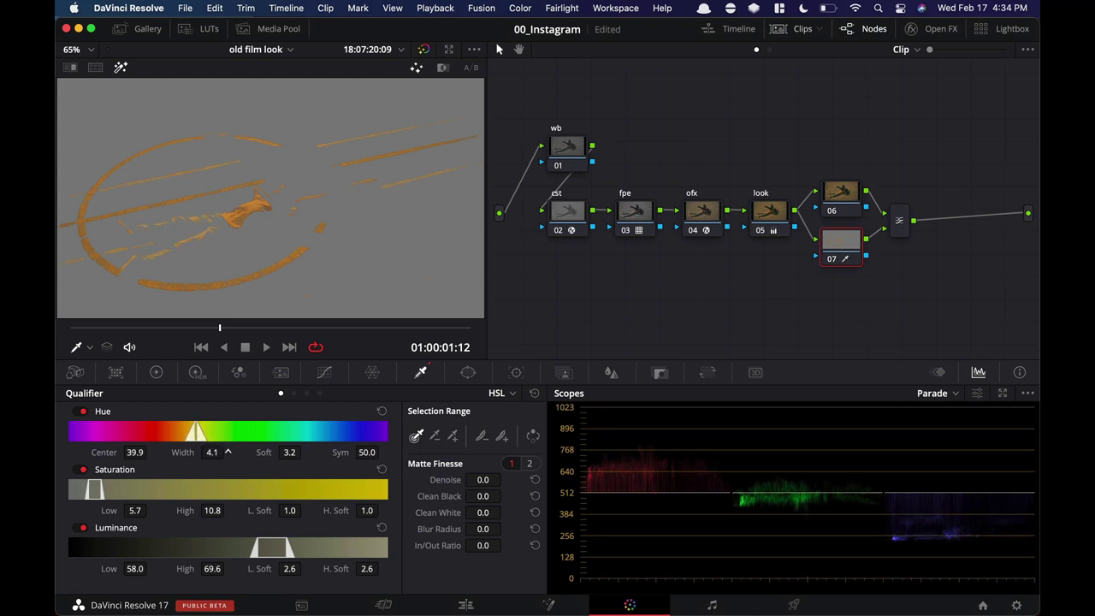
pyautogui.hotkey('shift', 'h')
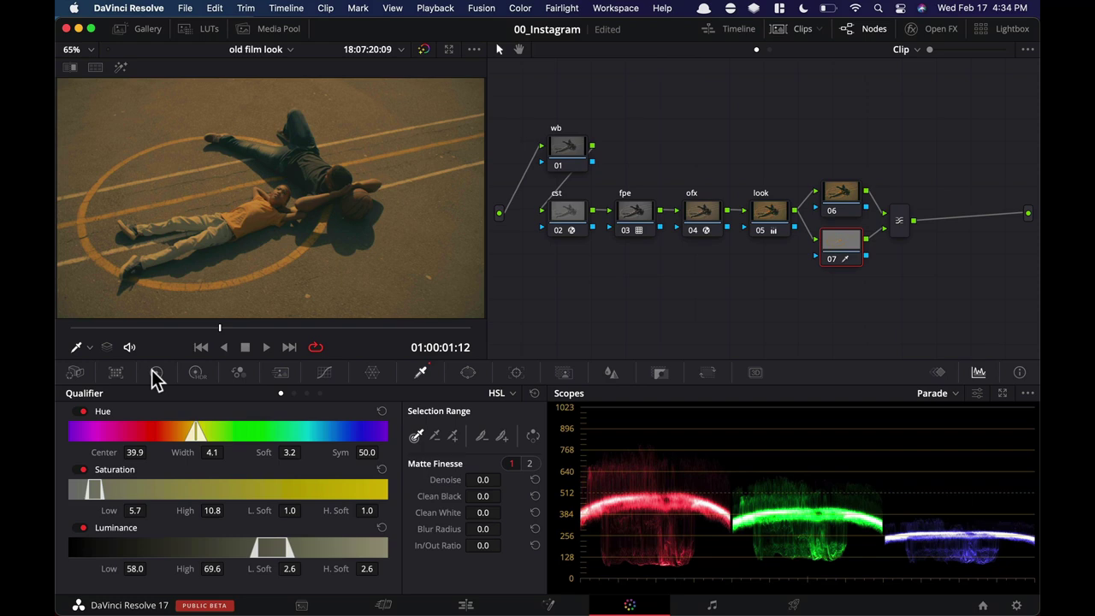
# Warm node 07's gamma to red 0.03, green -0.01 and blue -0.02, and toggle the node to check it.
pyautogui.click(156, 374)
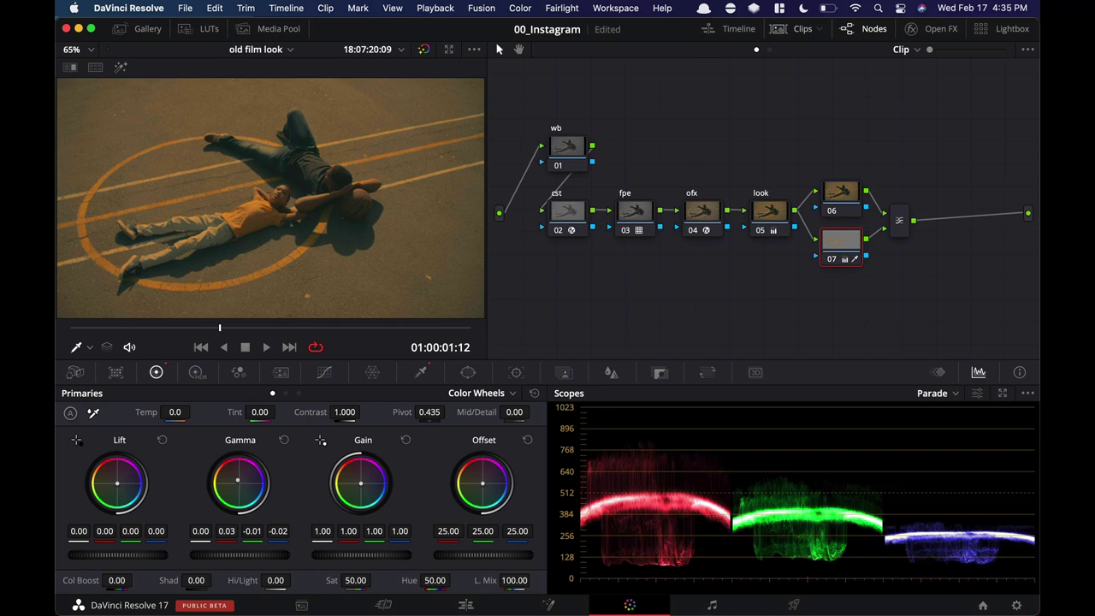
pyautogui.press('super+d')
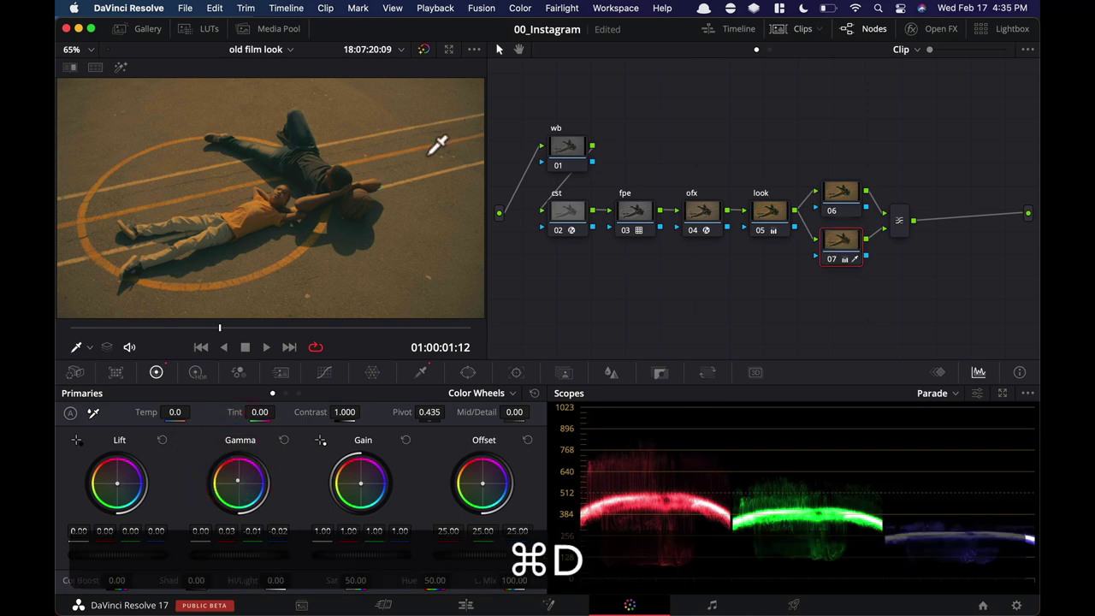
# Raise node 07's contrast to about 1.21 and compare the node off and on.
pyautogui.click(324, 374)
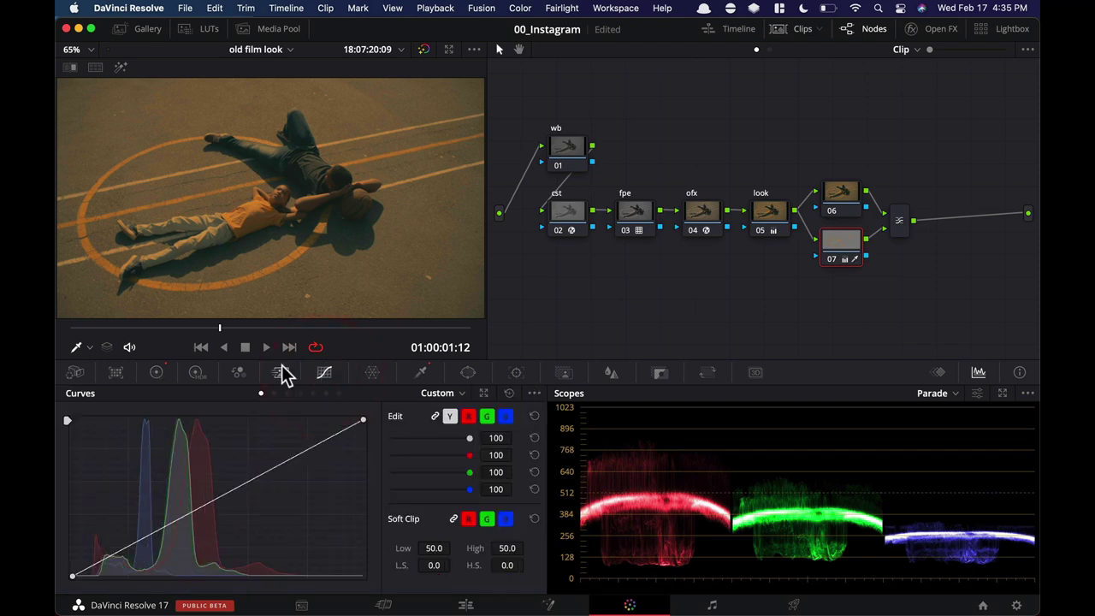
pyautogui.click(155, 373)
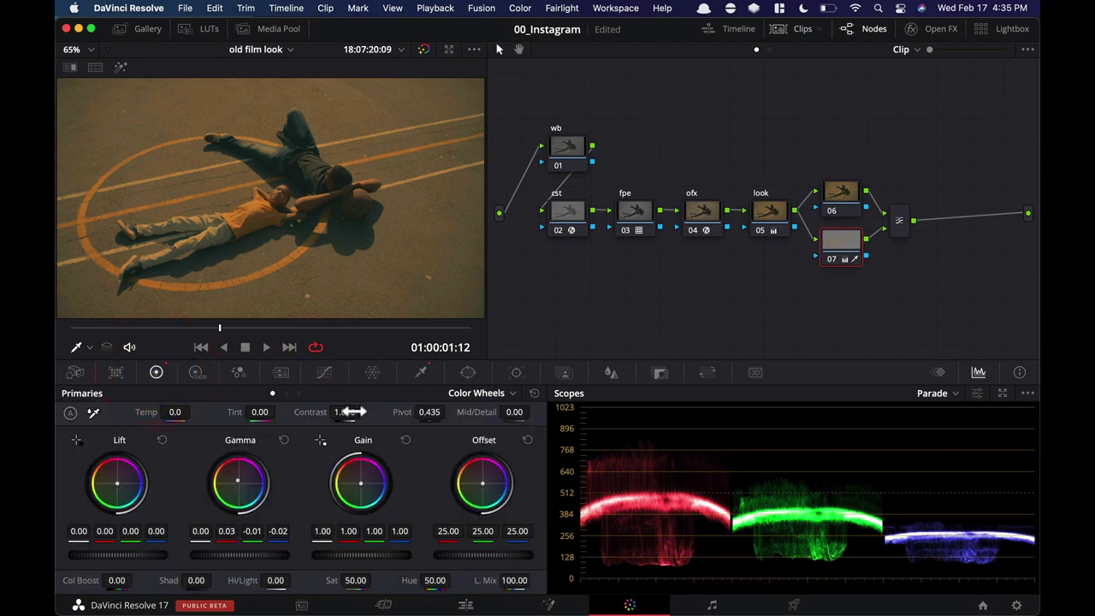
pyautogui.moveTo(345, 412)
pyautogui.mouseDown()
pyautogui.moveTo(368, 411)
pyautogui.moveTo(338, 411)
pyautogui.mouseUp()
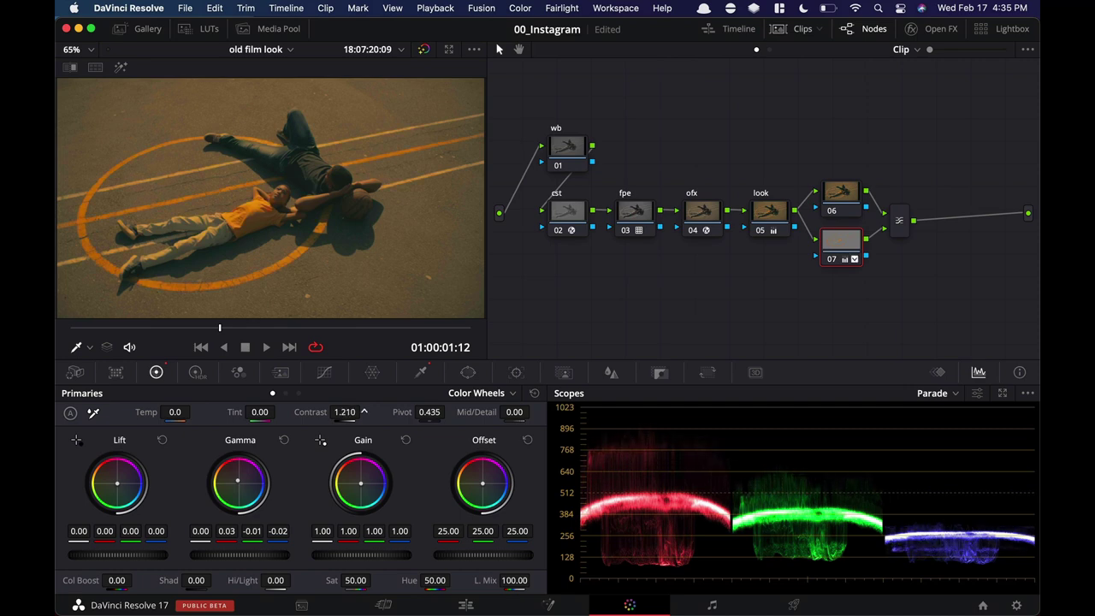
pyautogui.press('super+d')
pyautogui.press('super+d')
pyautogui.press('super+d')
pyautogui.press('super+d')
pyautogui.press('super+d')
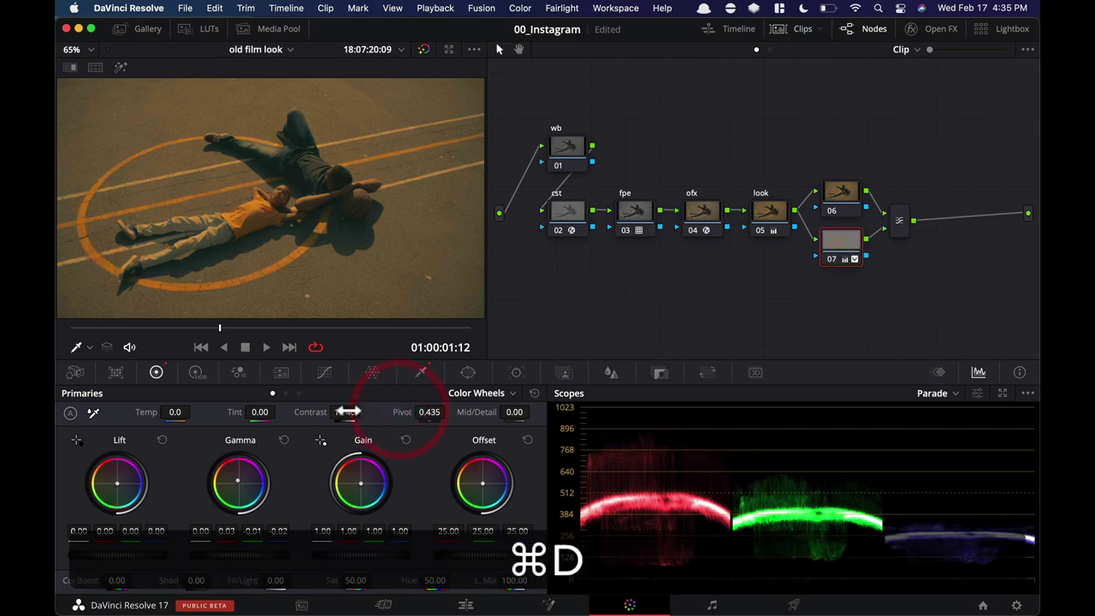
# Lower the look node's saturation to 78.40 and check node 07's effect by toggling it.
pyautogui.click(843, 195)
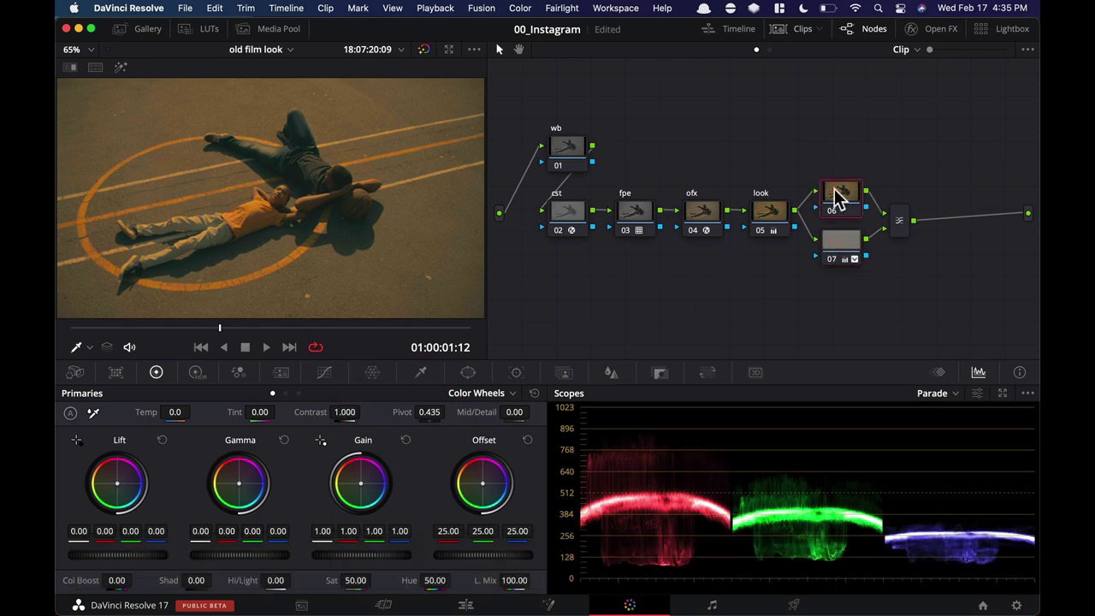
pyautogui.click(760, 214)
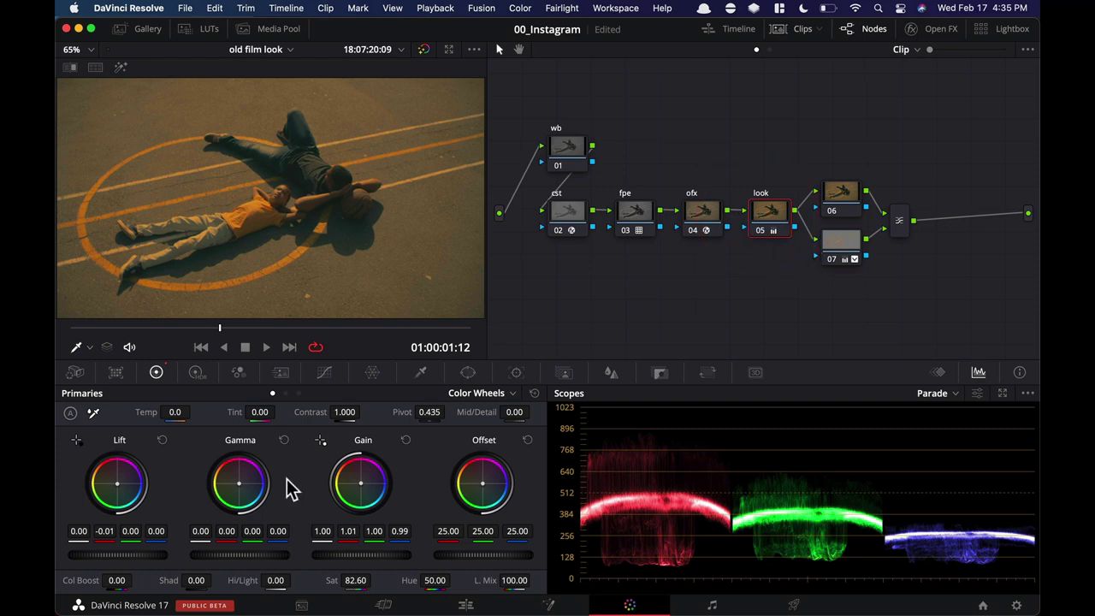
pyautogui.moveTo(355, 580)
pyautogui.mouseDown()
pyautogui.moveTo(341, 580)
pyautogui.moveTo(355, 580)
pyautogui.mouseUp()
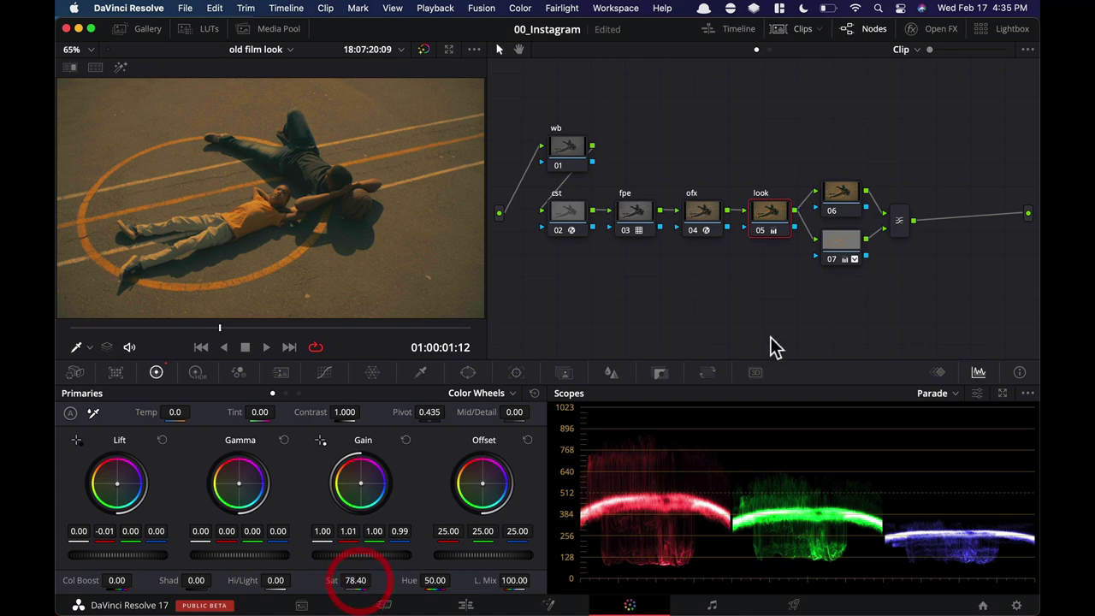
pyautogui.click(842, 244)
pyautogui.press('super+d')
# Try a slight green shift in node 06's gamma and toggle the node to judge it.
pyautogui.click(843, 194)
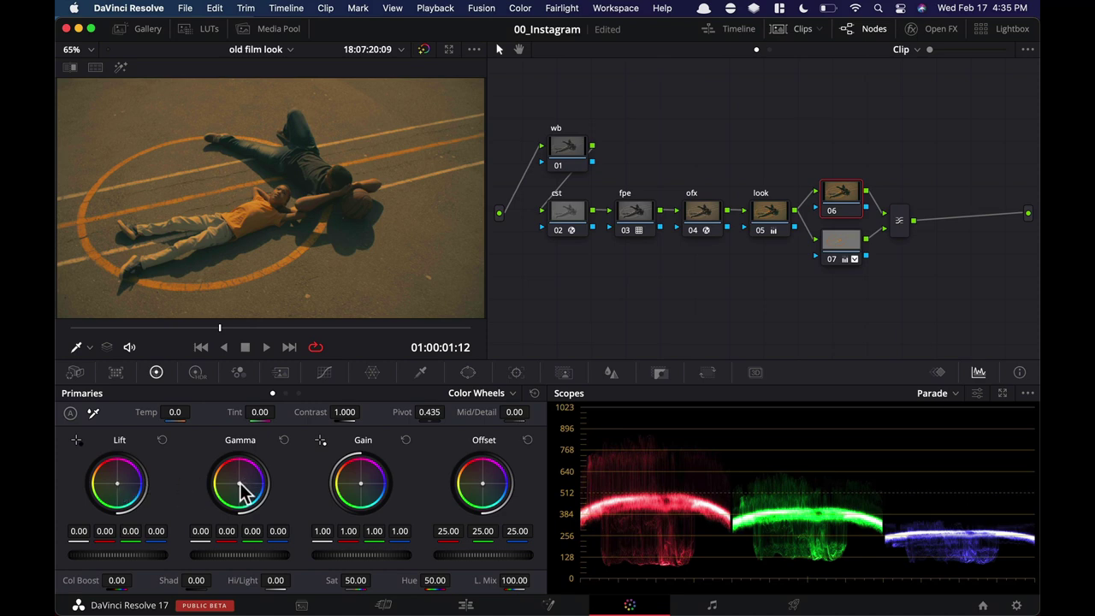
pyautogui.moveTo(239, 483); pyautogui.dragTo(243, 489)
pyautogui.press('super+d')
pyautogui.press('shift+super+d')
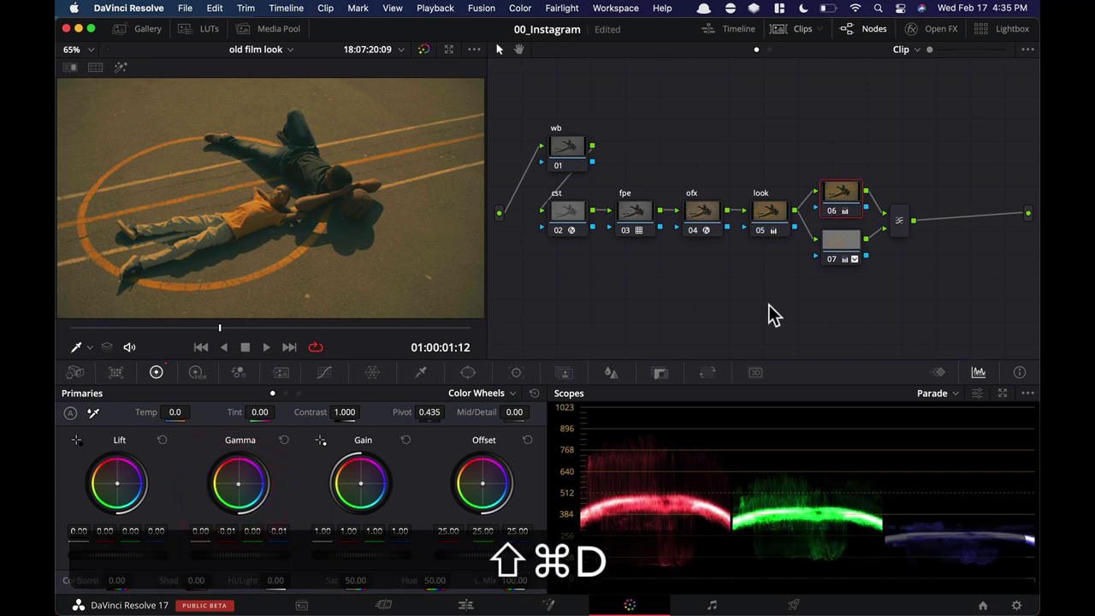
# Review node 06's gamma shift in the enlarged viewer and reset the node's gamma wheel.
pyautogui.press('shift+super+f')
pyautogui.press('super+d')
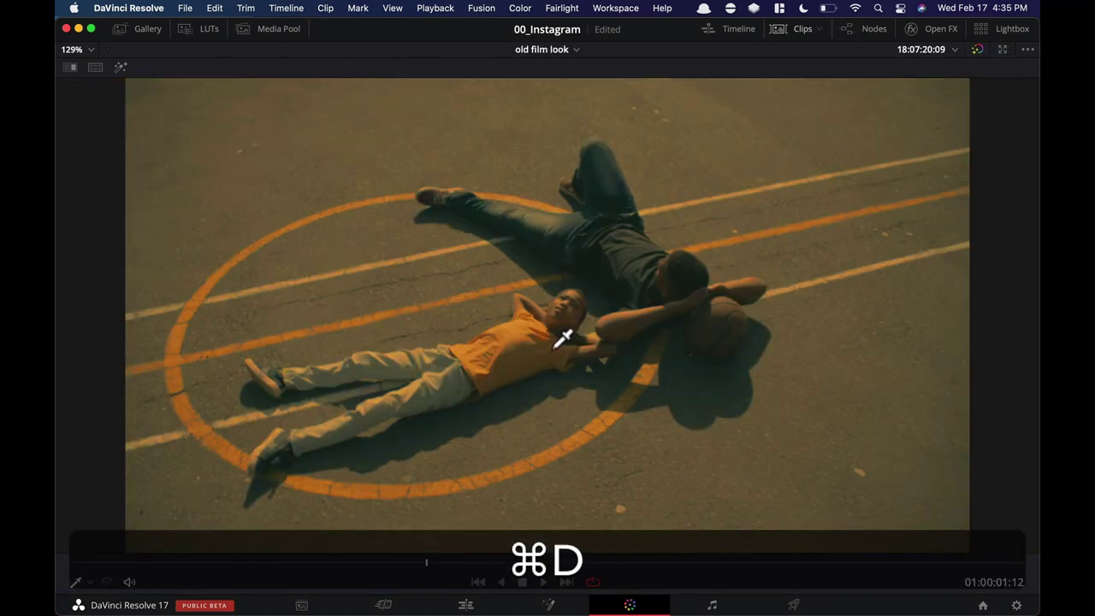
pyautogui.press('super+d')
pyautogui.hotkey('shift', 'f')
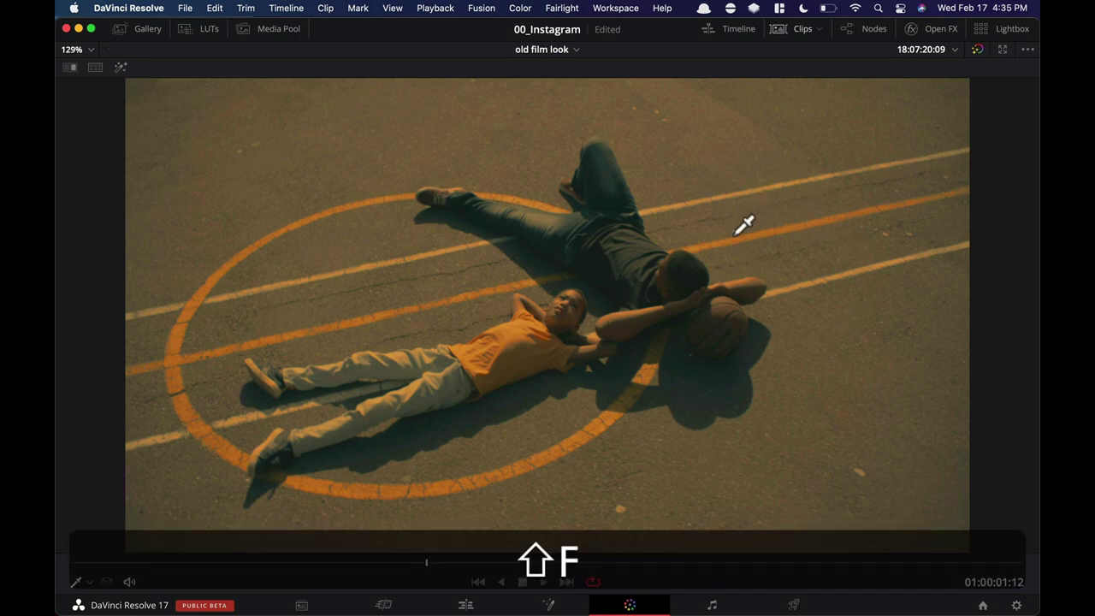
pyautogui.press('shift+super+d')
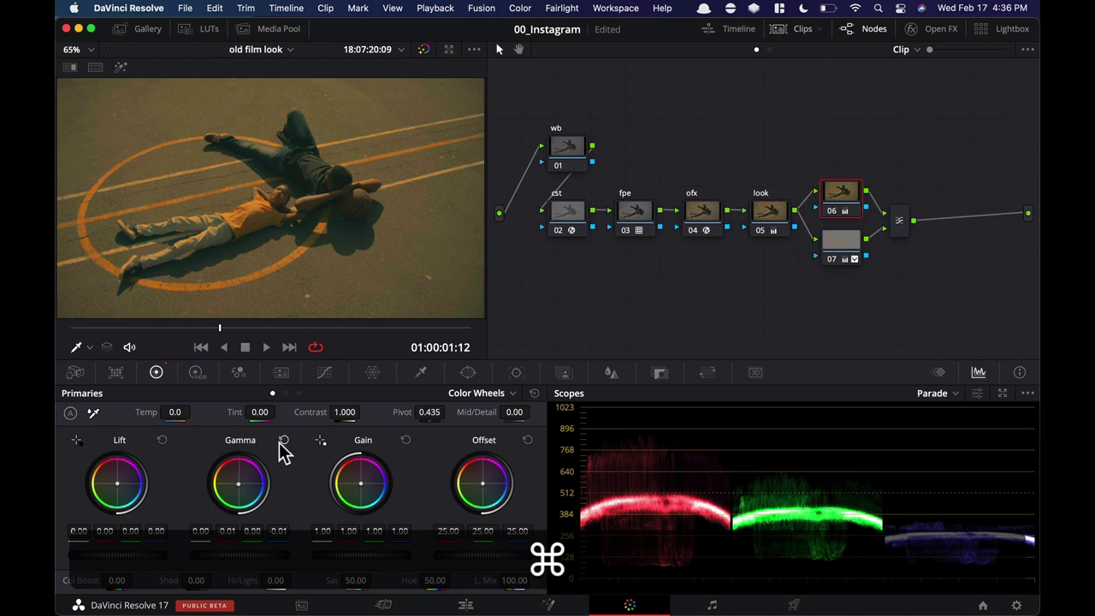
pyautogui.click(283, 440)
# Check the image again in the enlarged viewer with node 06 toggled off and on.
pyautogui.press('super+d')
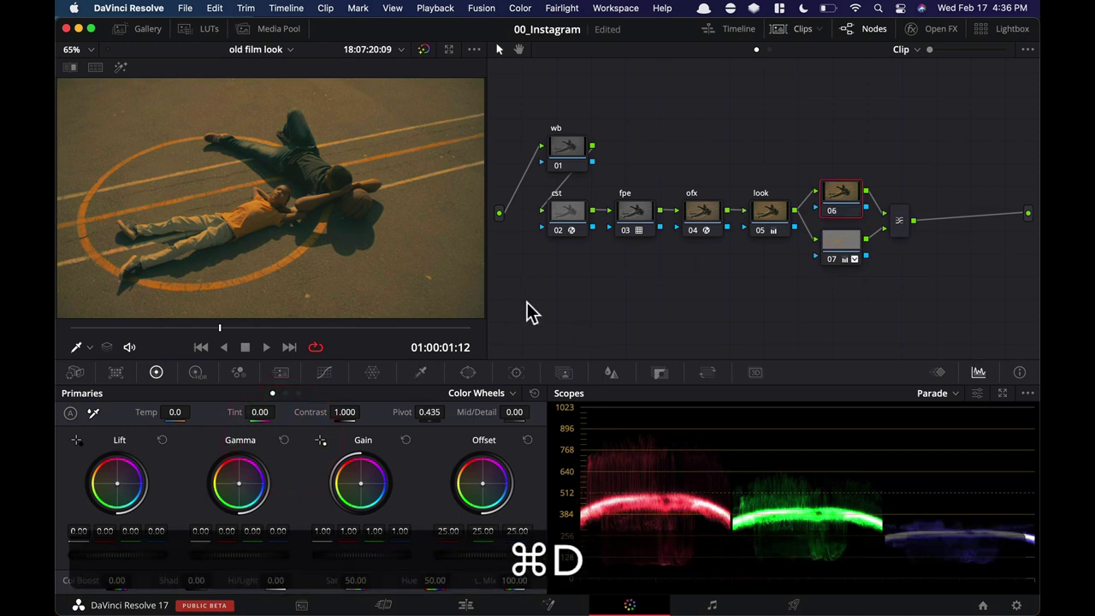
pyautogui.press('super+d')
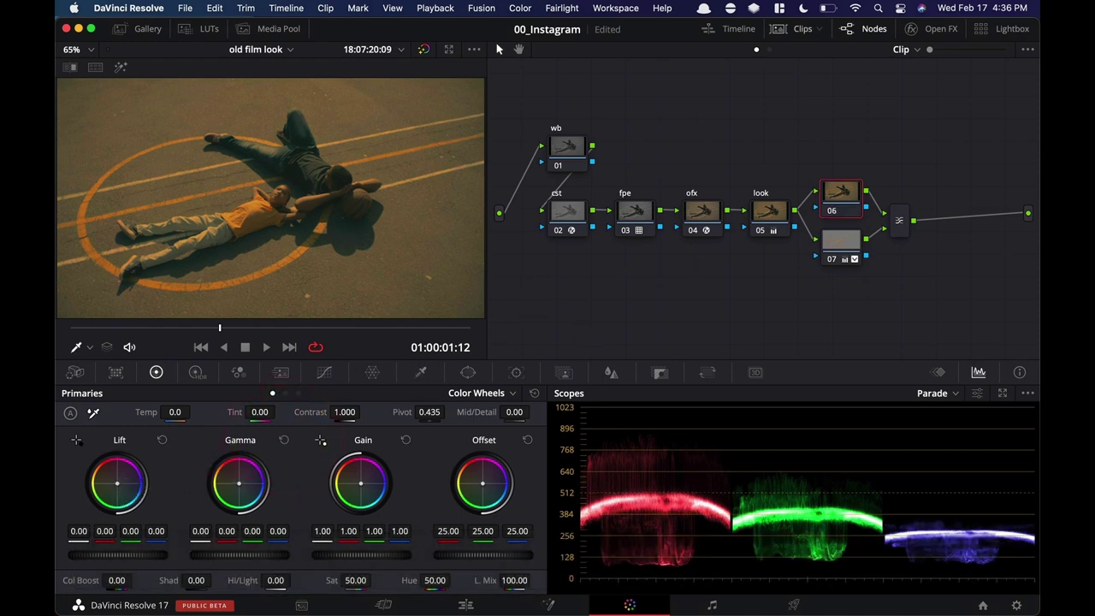
pyautogui.hotkey('shift', 'f')
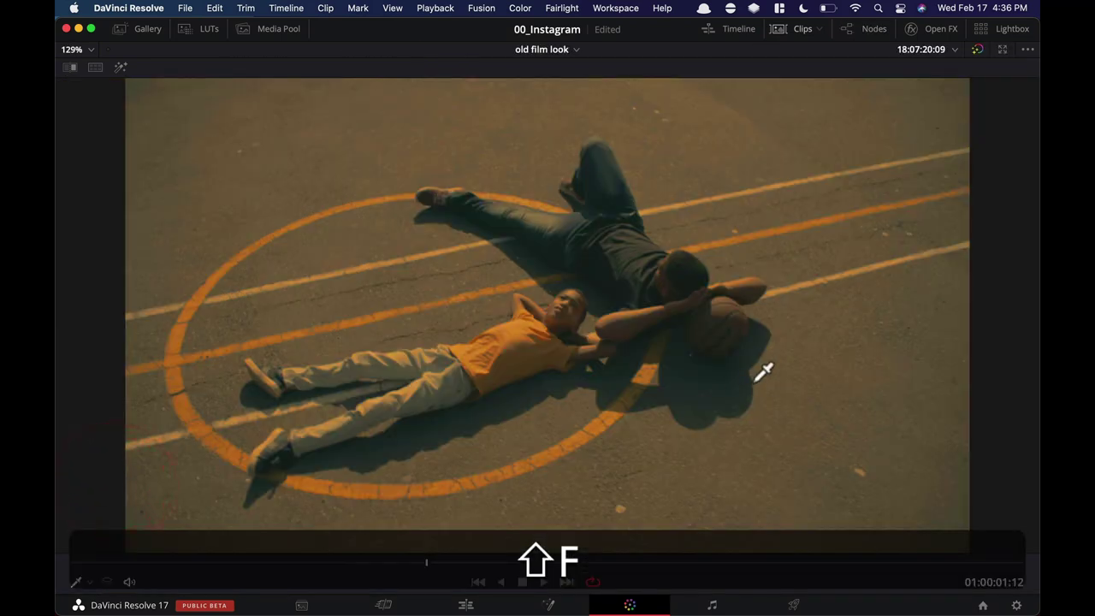
pyautogui.press('super+d')
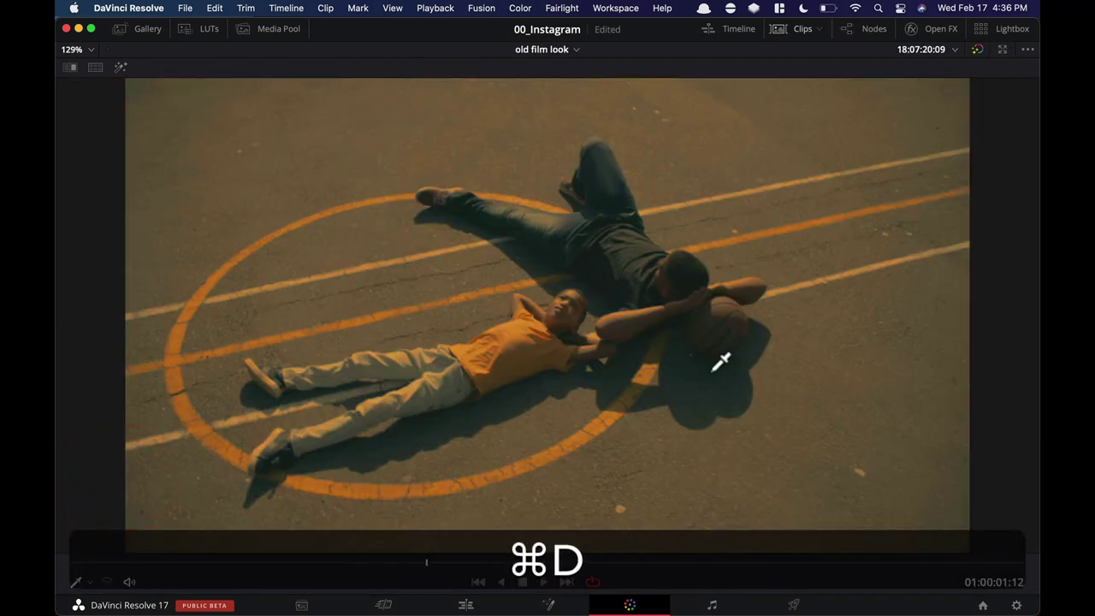
# Compare the image with node 06 off and on, both closely on the two subjects and over the full frame.
pyautogui.press('shift+super+d')
pyautogui.press('super+d')
pyautogui.press('shift+super+d')
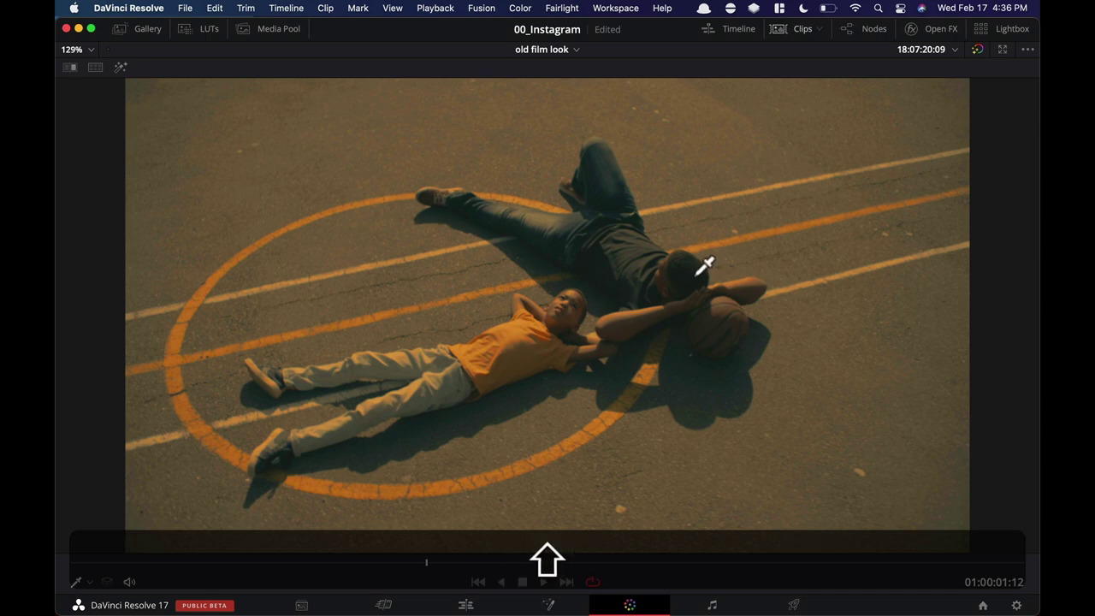
pyautogui.press('super+equal')
pyautogui.press('super+equal')
pyautogui.press('super+d')
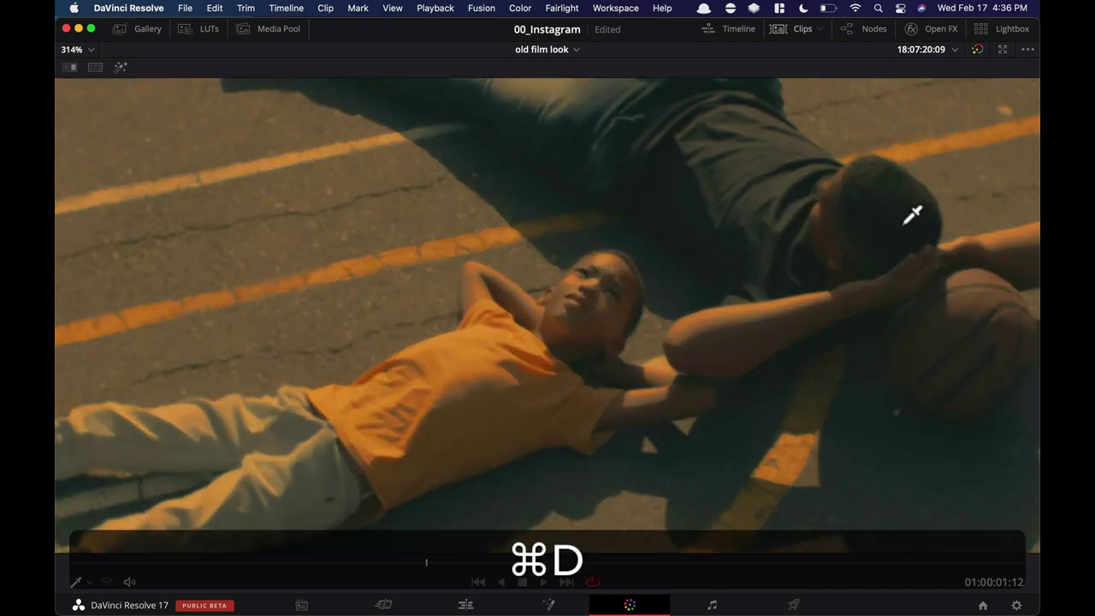
pyautogui.press('shift+super+d')
pyautogui.press('shift+super+f')
pyautogui.hotkey('shift', 'f')
pyautogui.press('z')
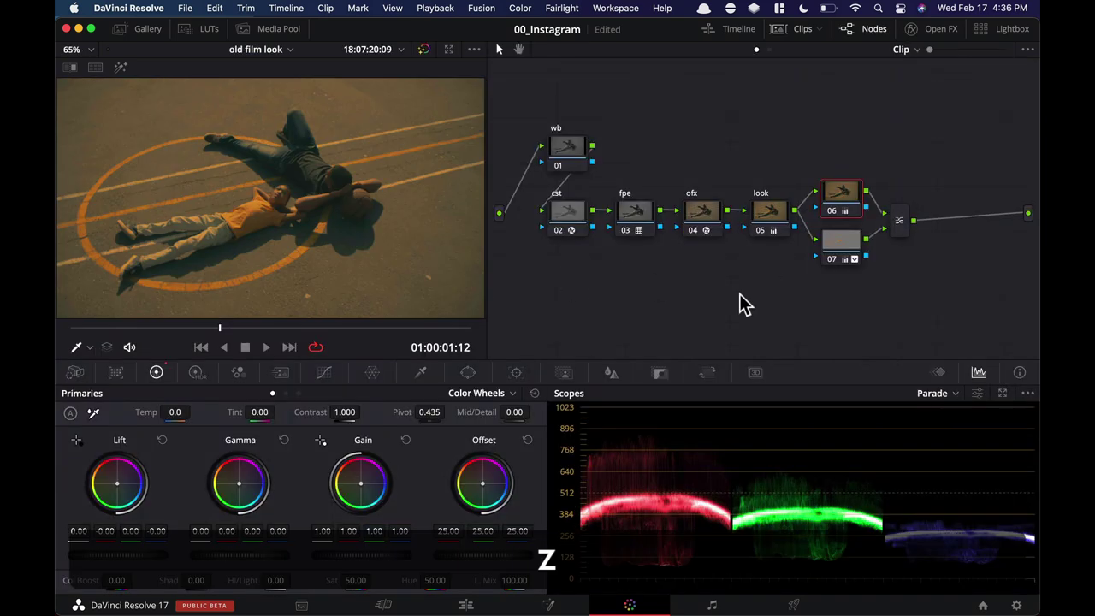
pyautogui.press('super+d')
pyautogui.press('super+d')
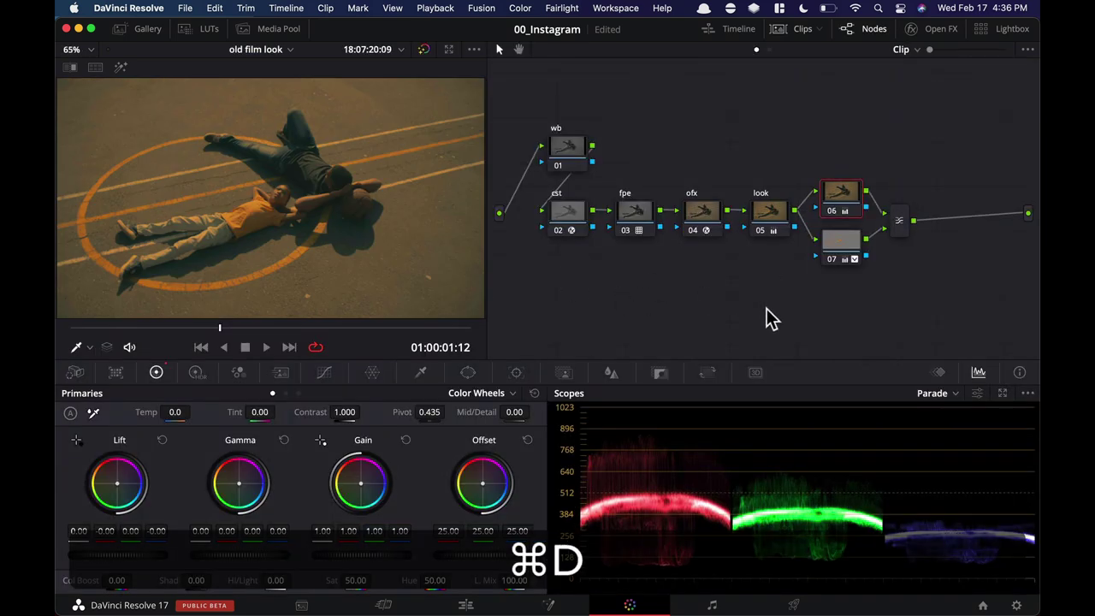
pyautogui.press('super+d')
pyautogui.press('super+d')
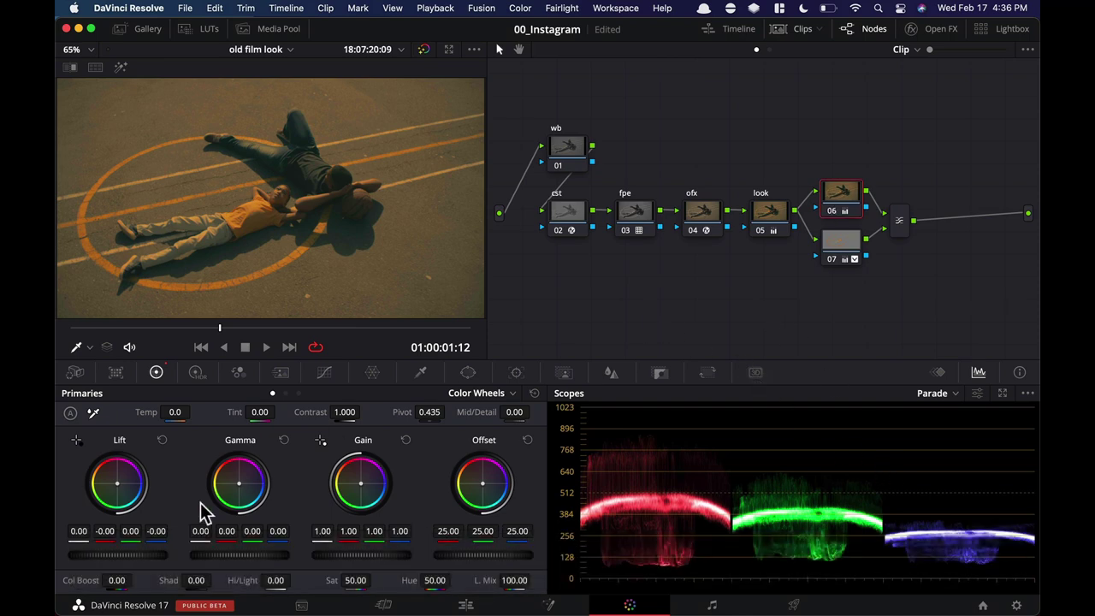
# Shift node 06's lift slightly toward yellow-green, with blue at -0.01, and compare the node off and on close up.
pyautogui.moveTo(120, 492); pyautogui.dragTo(118, 490)
pyautogui.hotkey('shift', 'f')
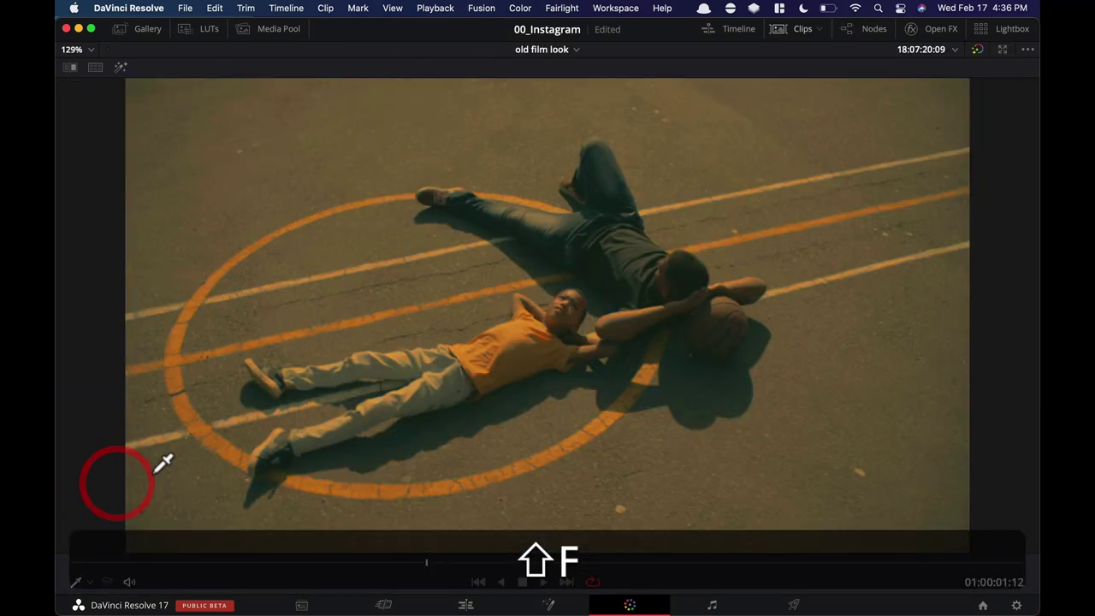
pyautogui.press('super+d')
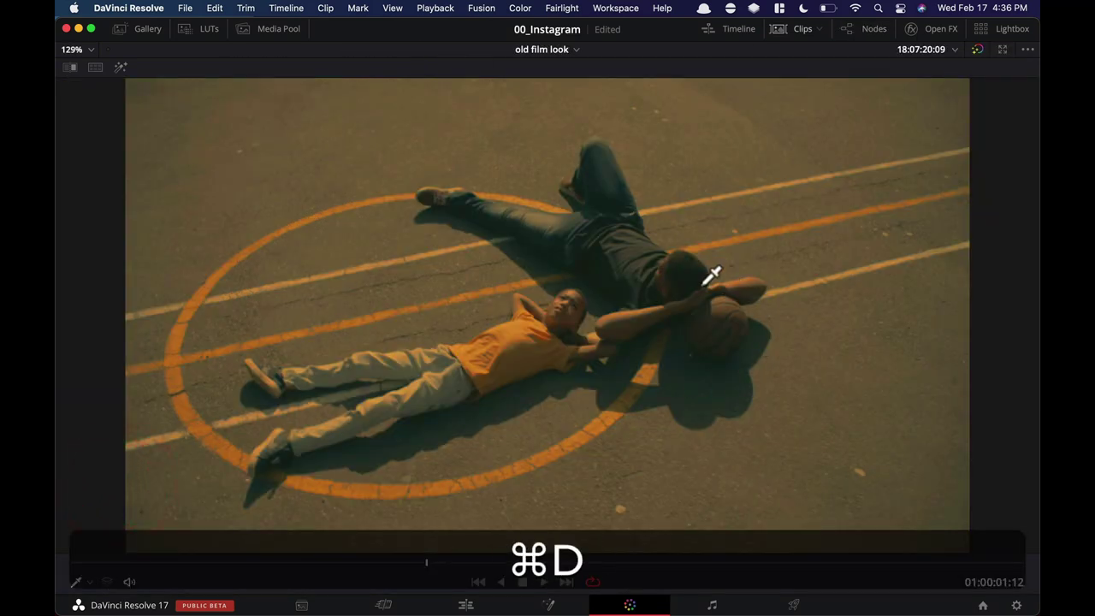
pyautogui.press('super+equal')
pyautogui.press('super+equal')
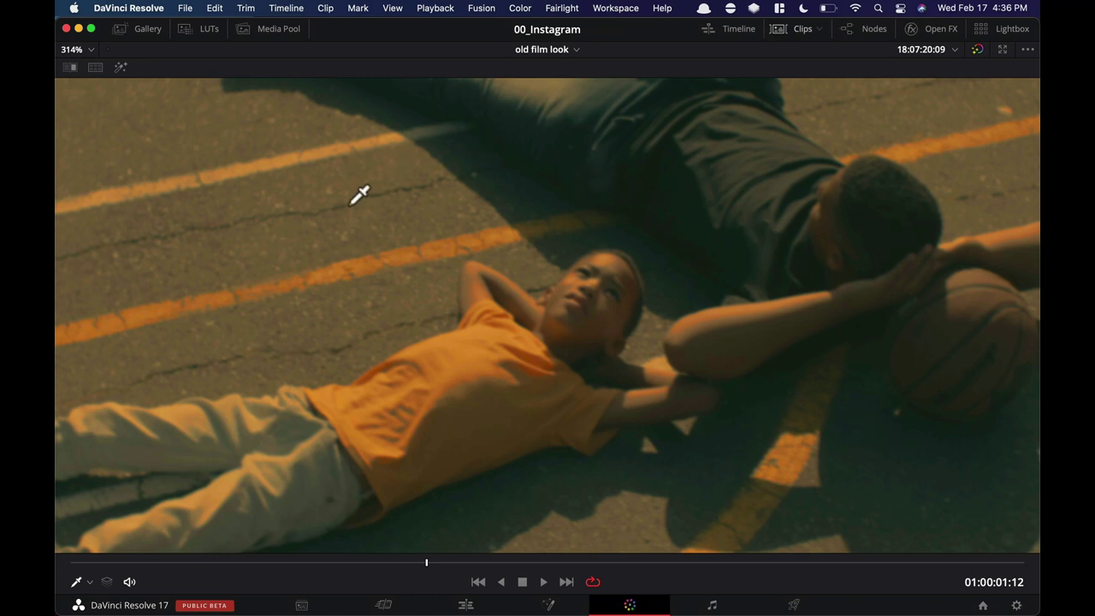
pyautogui.press('super+d')
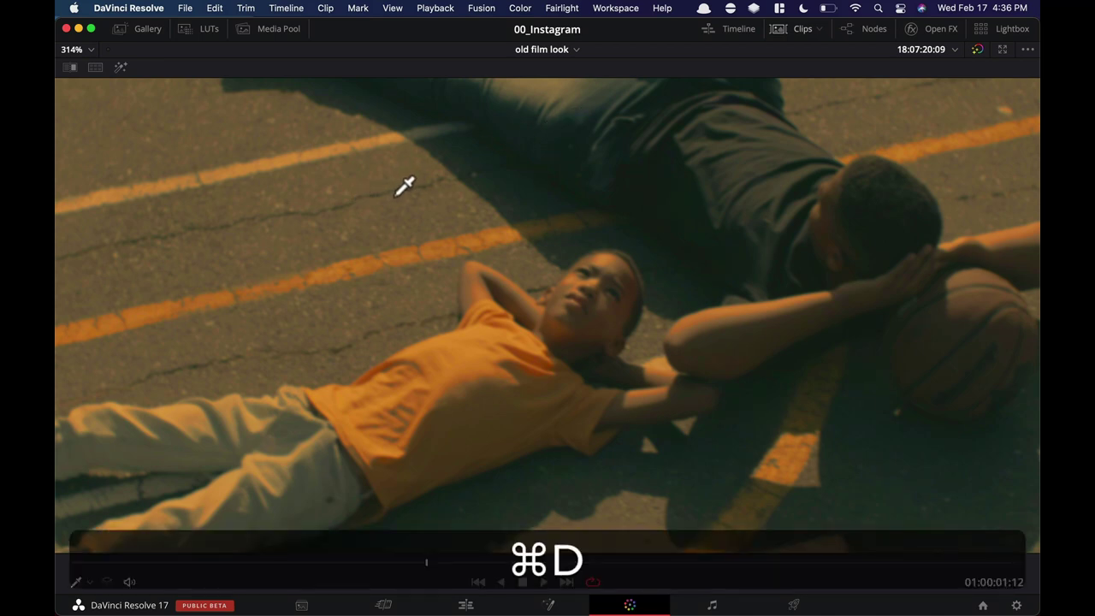
pyautogui.press('super+d')
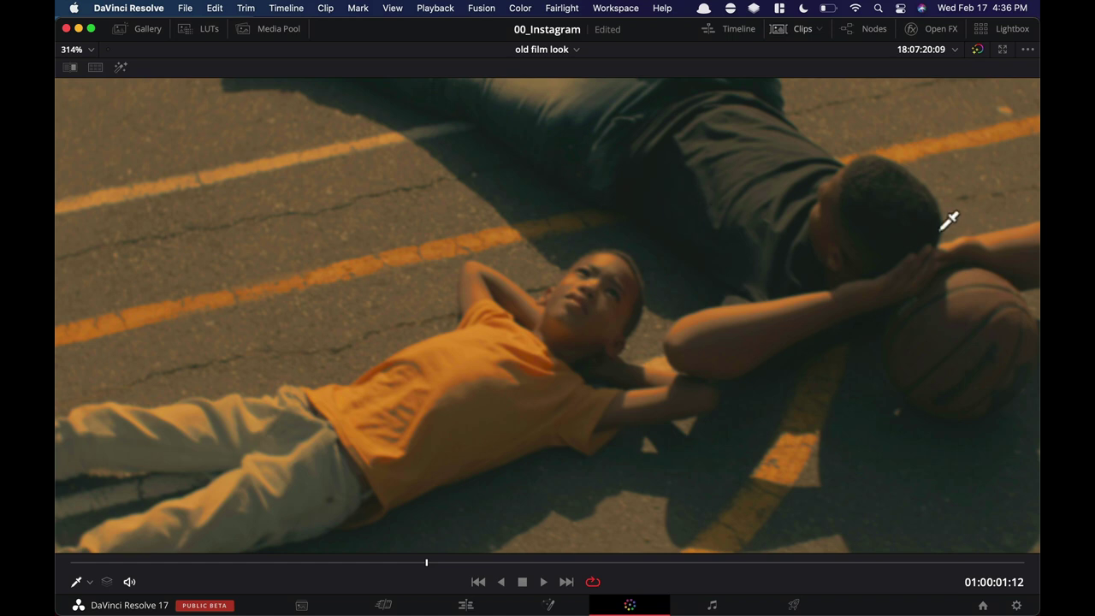
pyautogui.press('super+d')
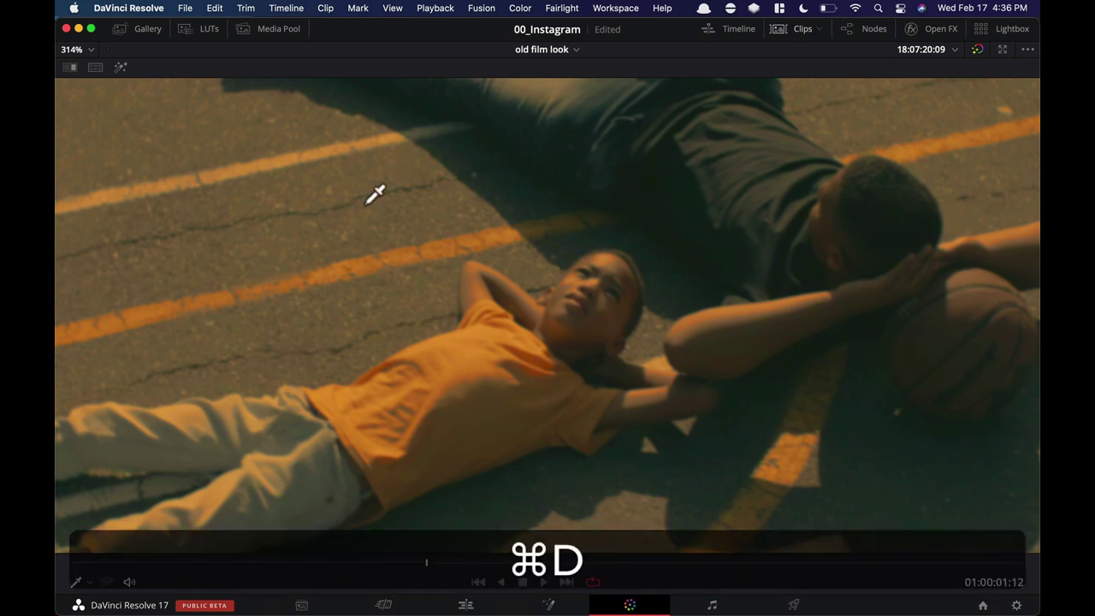
pyautogui.press('super+d')
# Judge node 06's lift change on the full frame by toggling the node beside the node graph and scopes.
pyautogui.press('shift+super+f')
pyautogui.hotkey('shift', 'z')
pyautogui.press('shift+super+d')
pyautogui.press('super+d')
pyautogui.press('super+d')
pyautogui.press('super+d')
pyautogui.press('super+d')
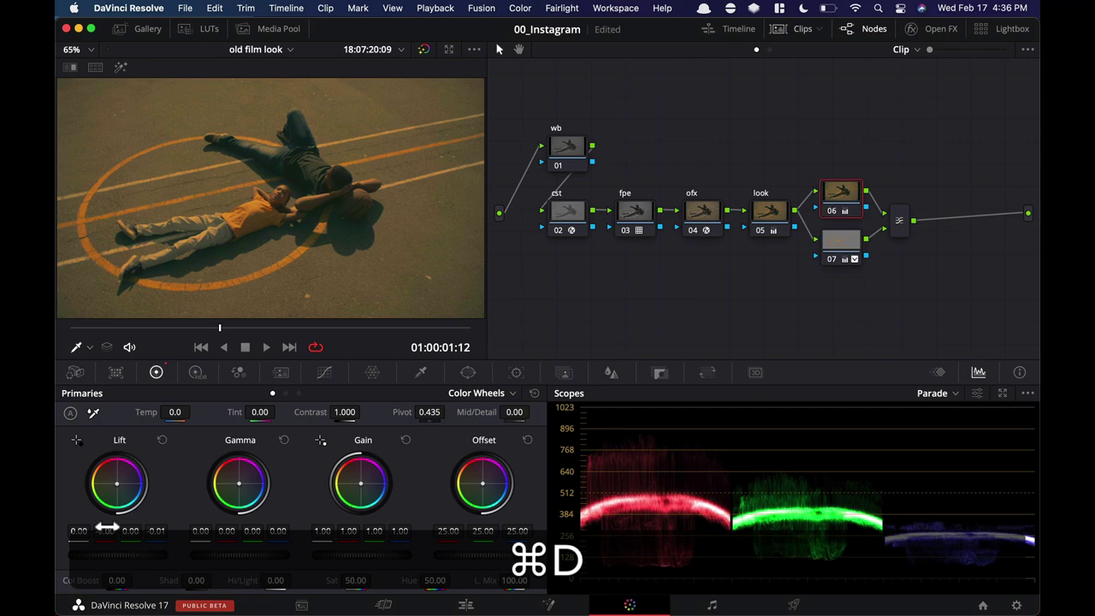
# Label node 06 "look adj" and node 07 "yellow".
pyautogui.click(898, 221)
pyautogui.click(843, 191)
pyautogui.press('Tab')
pyautogui.write('a')
pyautogui.press('BackSpace')
pyautogui.write('look adj')
pyautogui.press('Return')
pyautogui.click(843, 243)
pyautogui.press('Tab')
pyautogui.write('yellow')
pyautogui.press('Return')
# Add a serial node after the layer mixer, place it below the cst node and label it "glow".
pyautogui.click(896, 221)
pyautogui.hotkey('alt', 's')
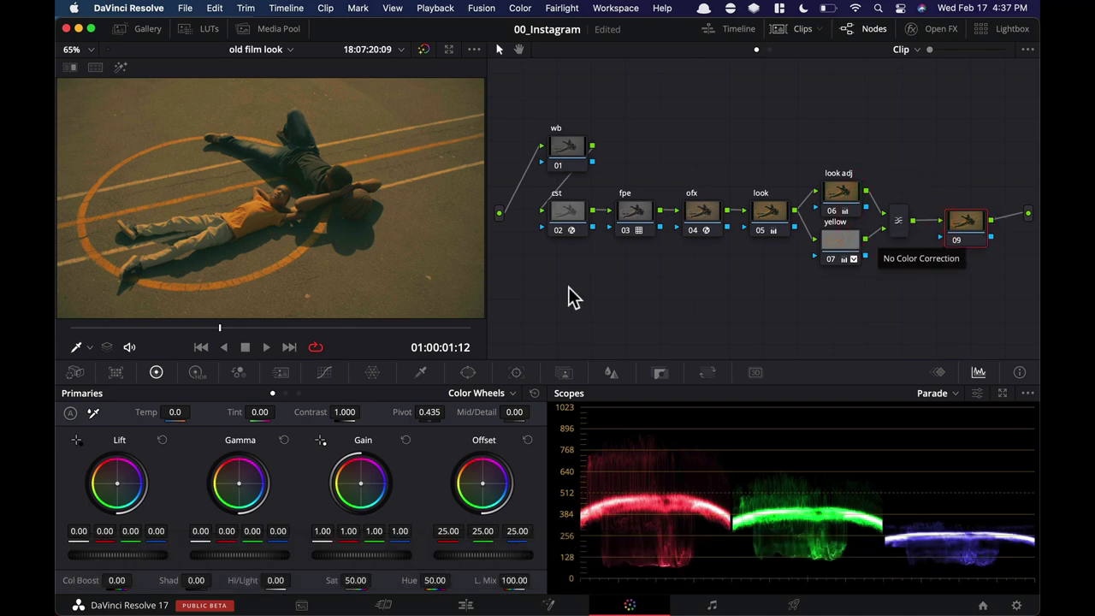
pyautogui.moveTo(964, 242)
pyautogui.mouseDown()
pyautogui.moveTo(609, 352)
pyautogui.moveTo(559, 291)
pyautogui.moveTo(565, 310)
pyautogui.mouseUp()
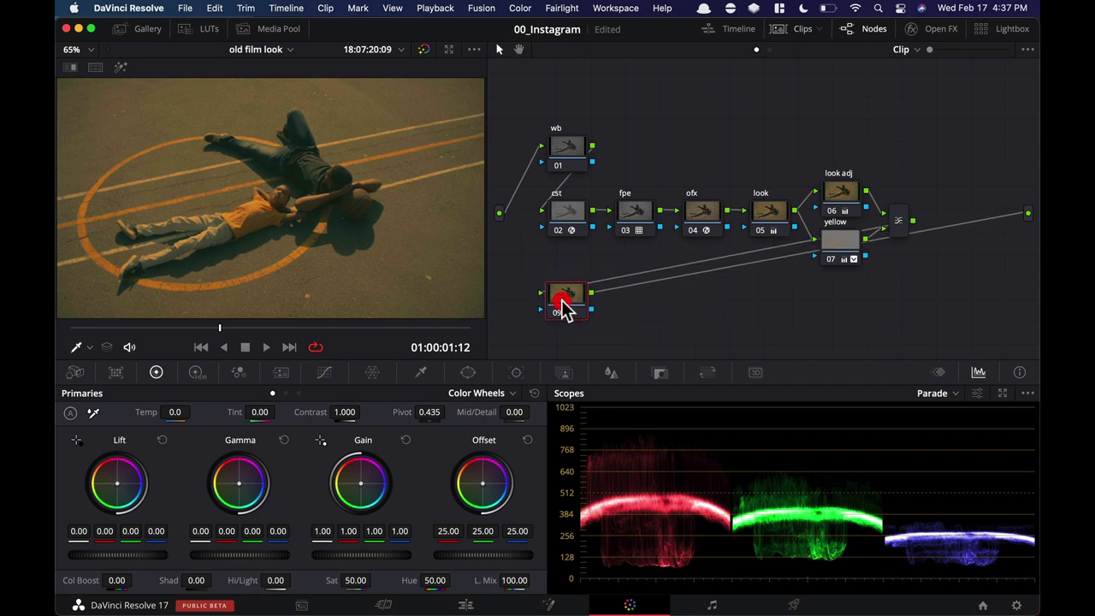
pyautogui.doubleClick(564, 310)
pyautogui.write('glow')
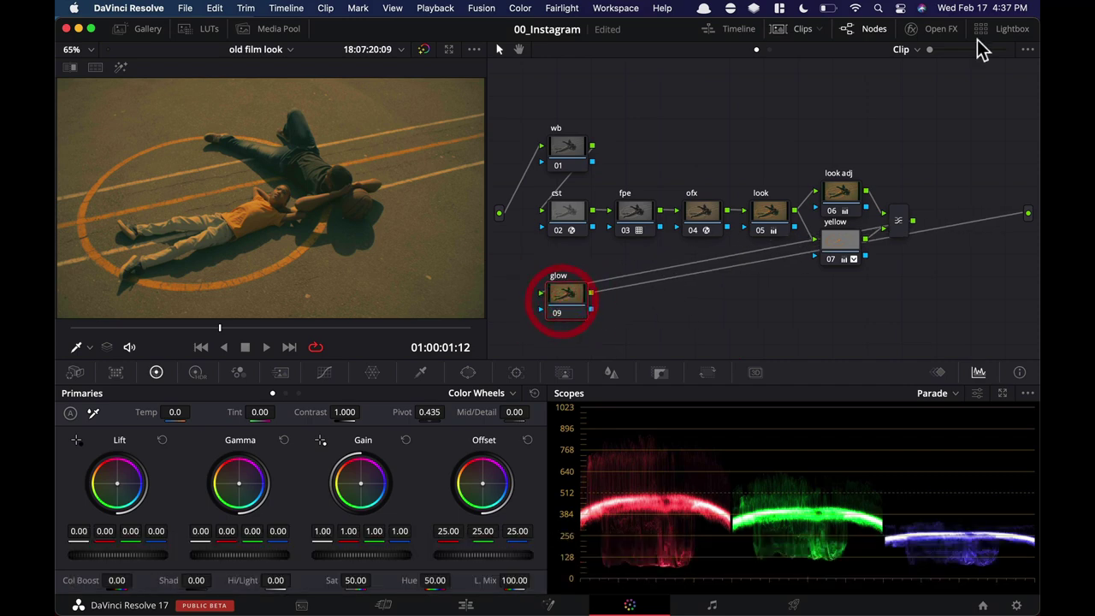
# Find the Glow effect in the effects library and apply it to the glow node.
pyautogui.click(926, 31)
pyautogui.scroll(-1, 873, 201)
pyautogui.click(1001, 50)
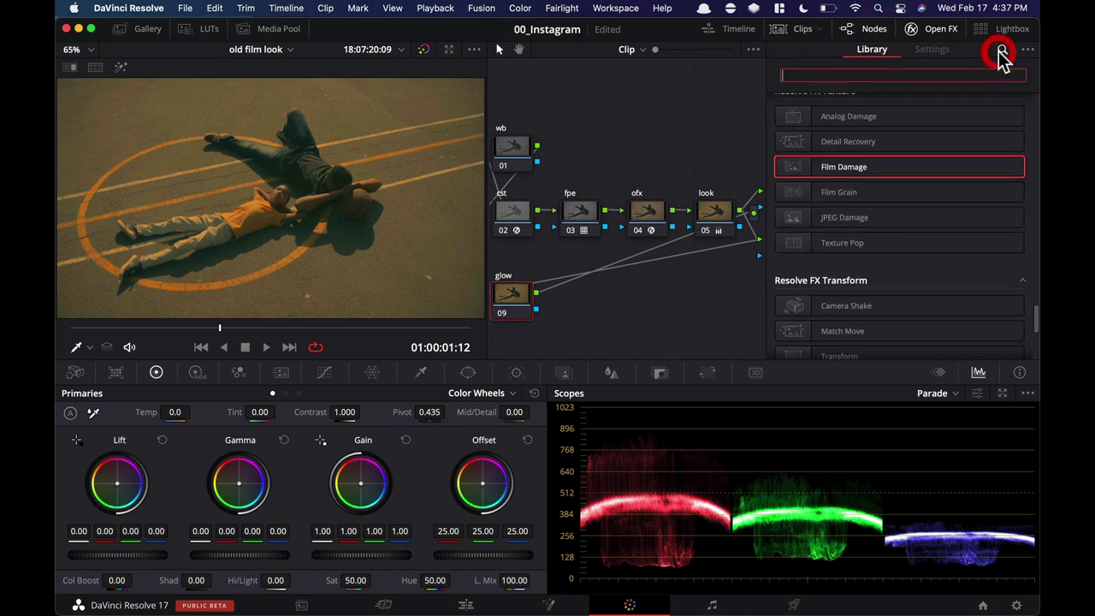
pyautogui.write('glow')
pyautogui.moveTo(812, 133); pyautogui.dragTo(511, 313)
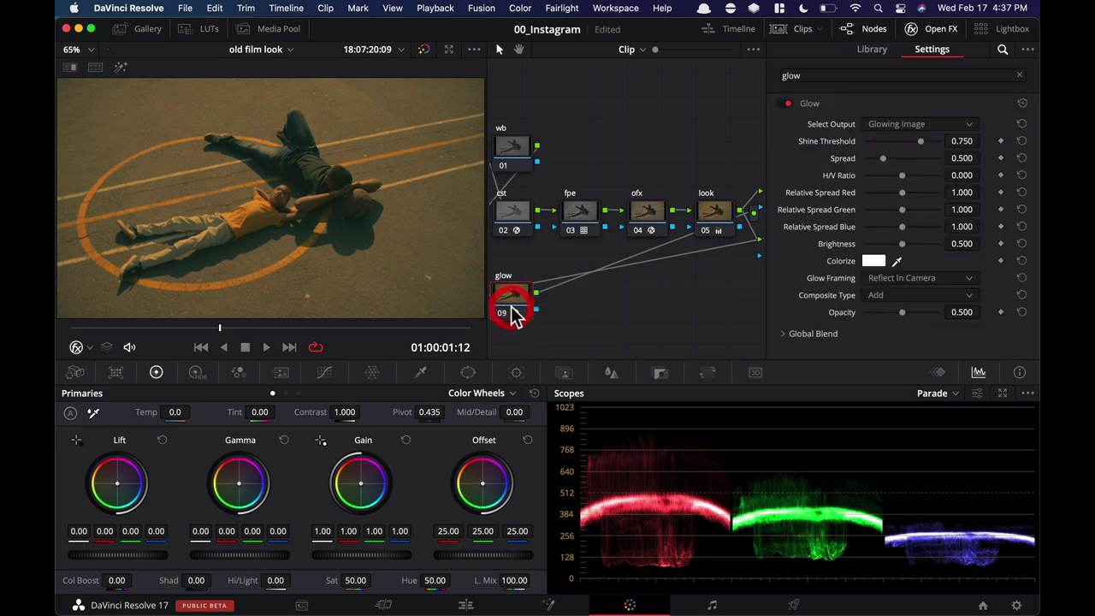
# Set the Glow to Softlight with shine threshold 0.386 and spread 0.477, and compare the node off and on.
pyautogui.click(912, 291)
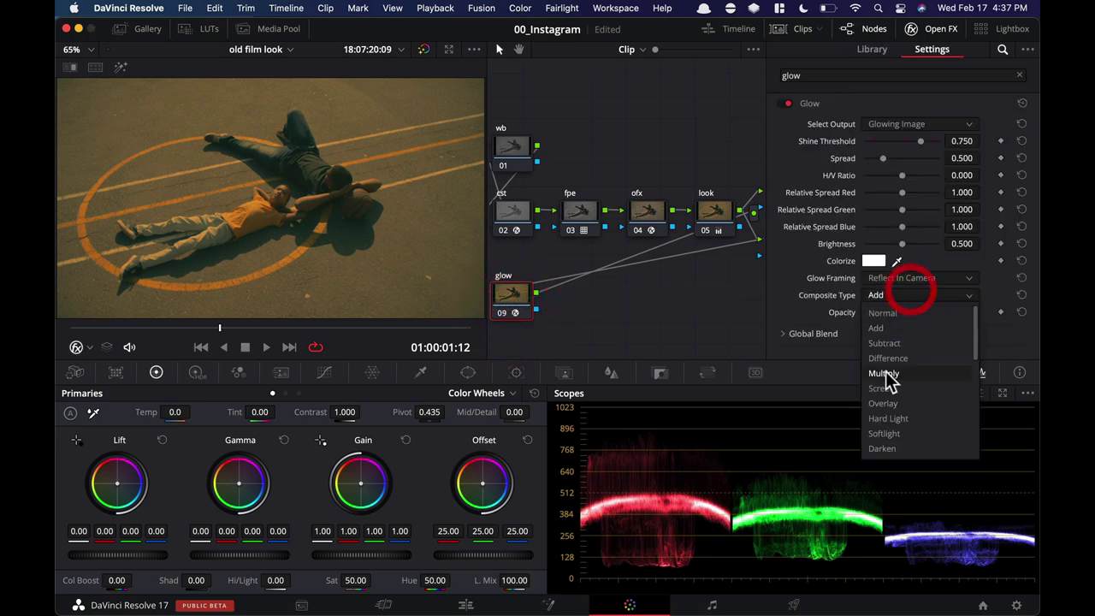
pyautogui.click(917, 437)
pyautogui.moveTo(900, 142); pyautogui.dragTo(881, 157)
pyautogui.press('super+d')
pyautogui.press('super+d')
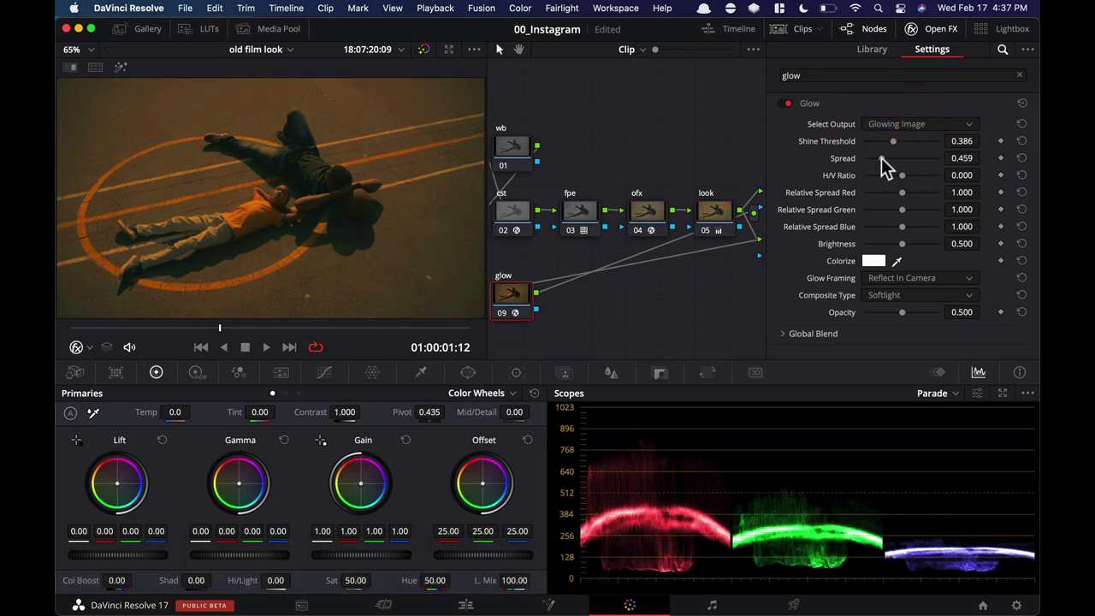
pyautogui.press('super+d')
pyautogui.press('shift+super+d')
pyautogui.press('shift+super+f')
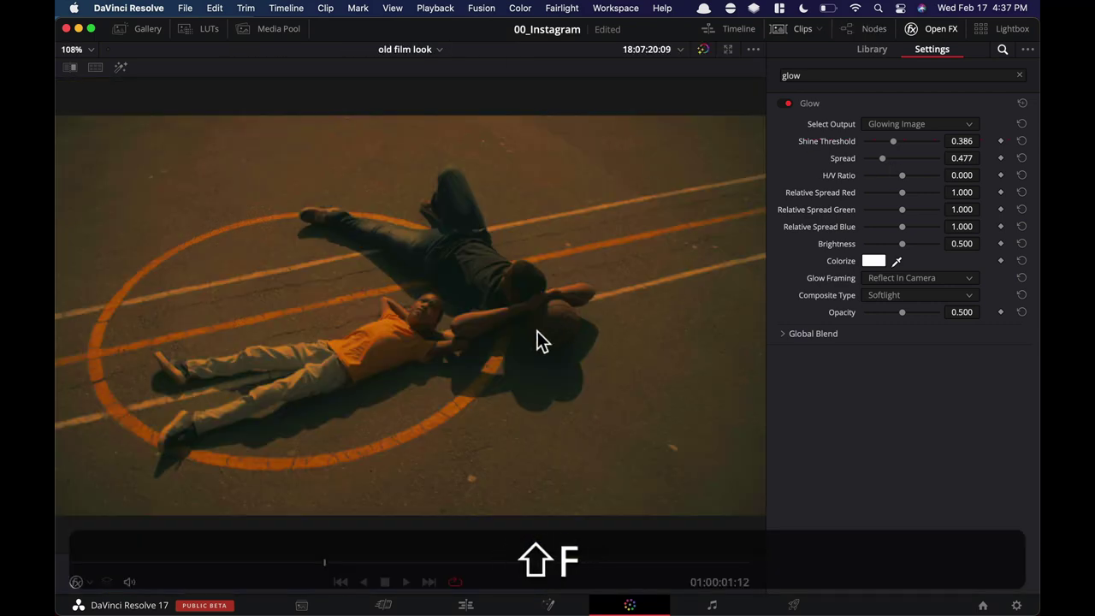
pyautogui.press('super+d')
pyautogui.press('super+d')
pyautogui.press('shift+super+f')
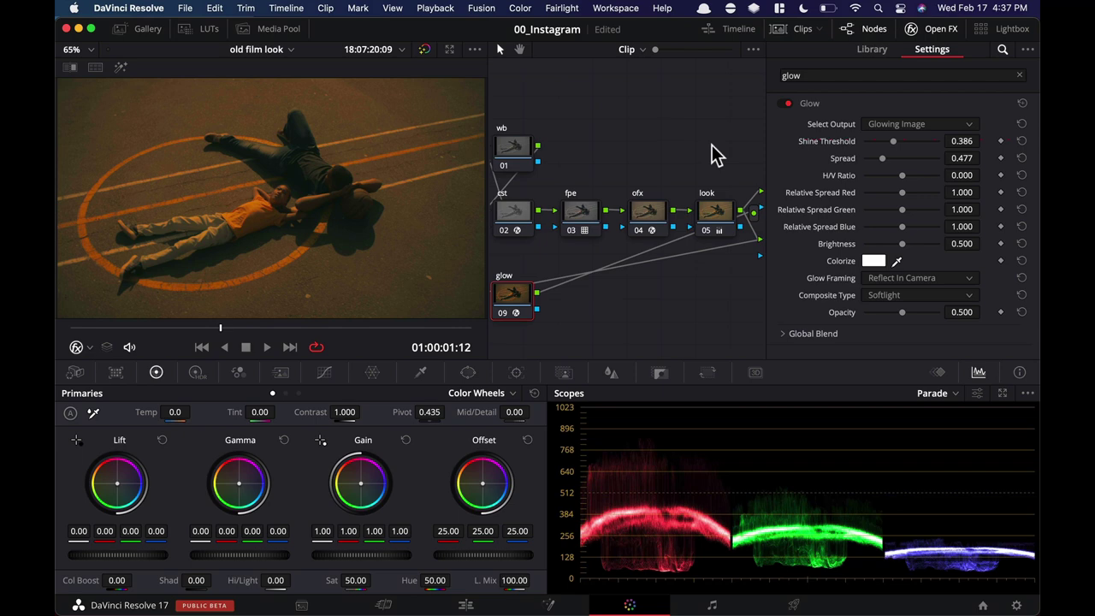
# Lower the look node's saturation to 70.00 and compare the image with the node and the whole grade toggled.
pyautogui.click(931, 30)
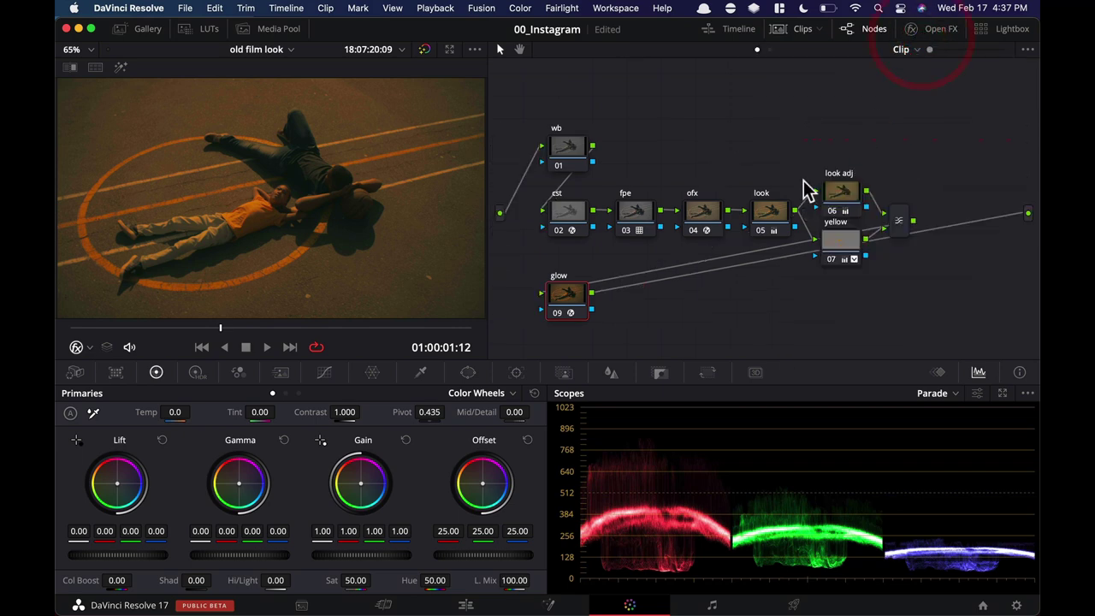
pyautogui.click(775, 212)
pyautogui.press('super+d')
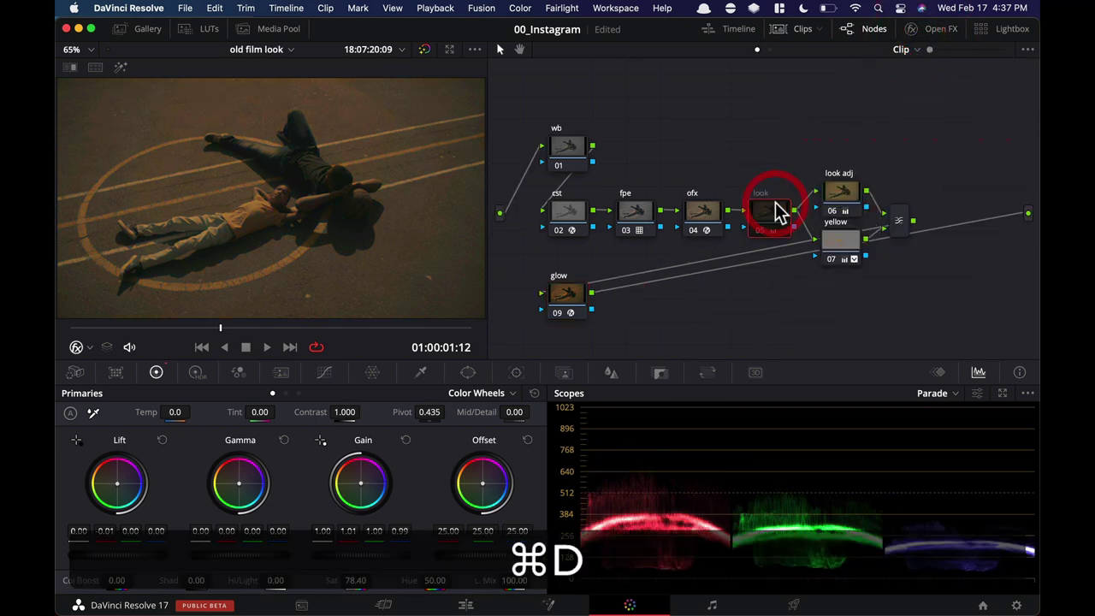
pyautogui.press('super+d')
pyautogui.moveTo(357, 580)
pyautogui.mouseDown()
pyautogui.moveTo(326, 580)
pyautogui.moveTo(355, 589)
pyautogui.mouseUp()
pyautogui.hotkey('shift', 'f')
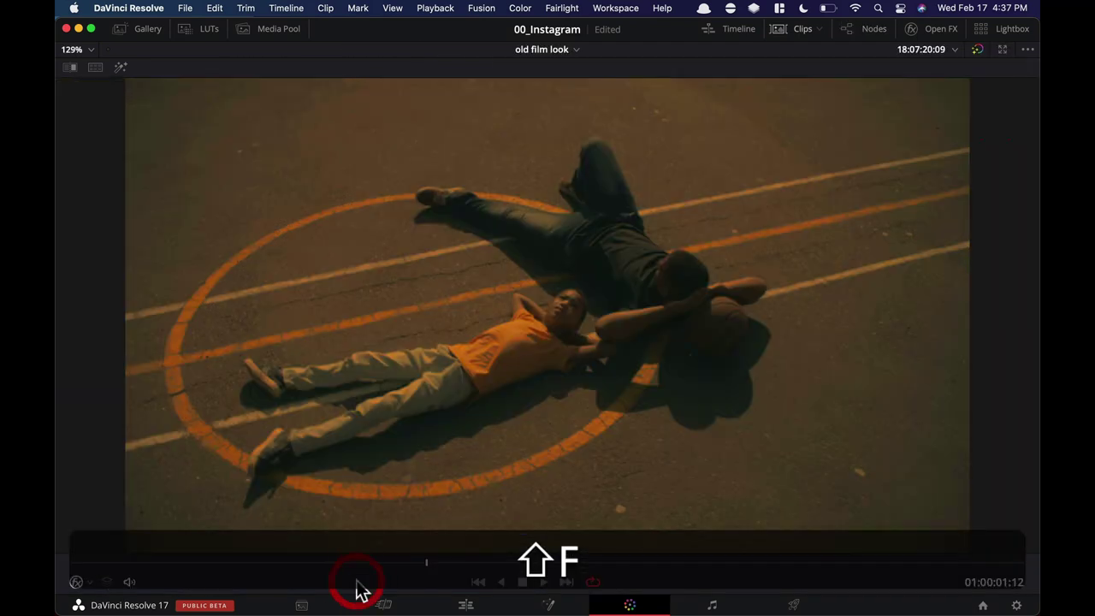
pyautogui.hotkey('shift', 'f')
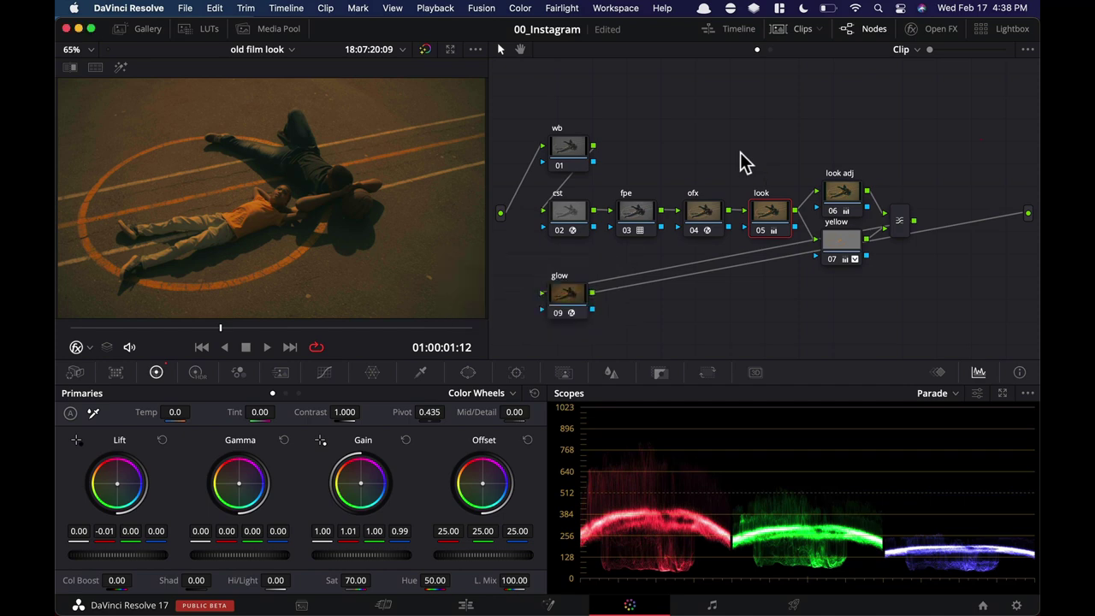
pyautogui.press('super+d')
pyautogui.press('super+d')
pyautogui.press('super+shift+d')
pyautogui.press('super+shift+d')
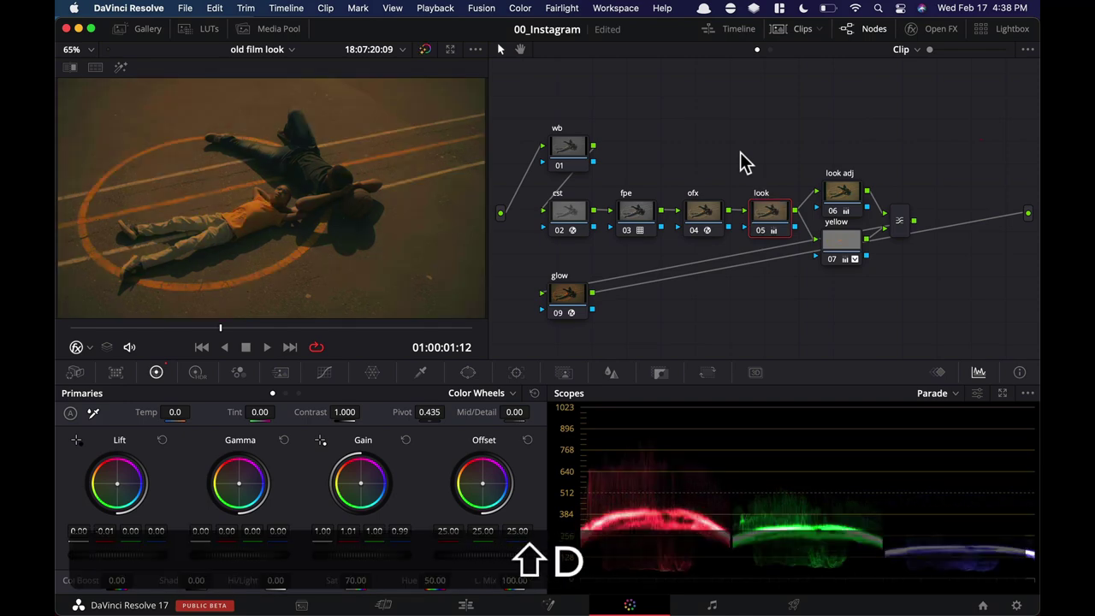
# White balance the wb node by sampling the pale court line inside the orange circle.
pyautogui.click(570, 300)
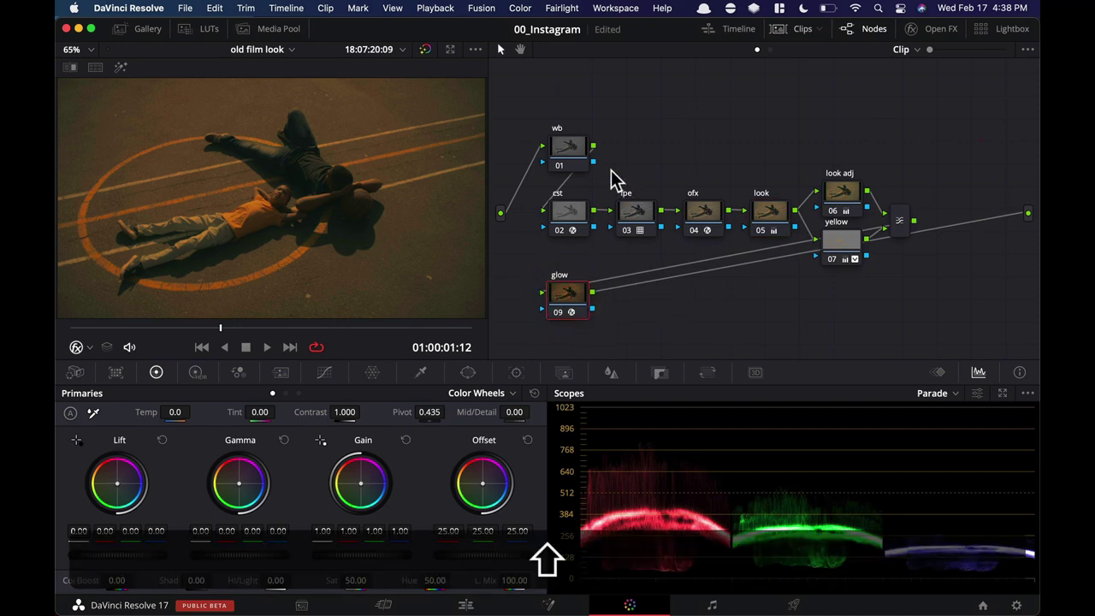
pyautogui.keyDown('shift'); pyautogui.click(570, 150); pyautogui.keyUp('shift')
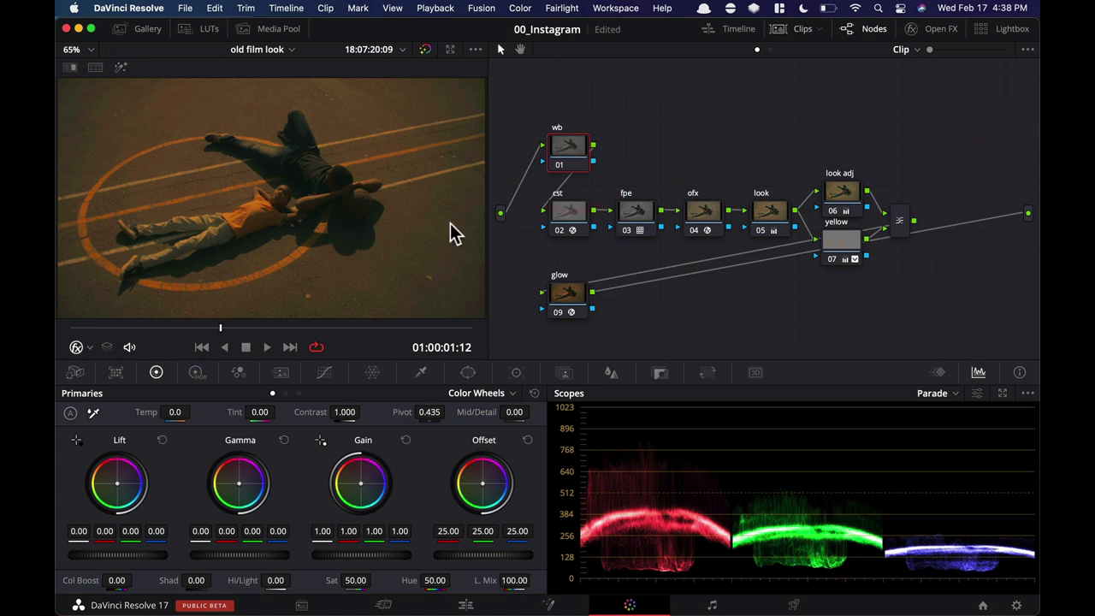
pyautogui.click(156, 372)
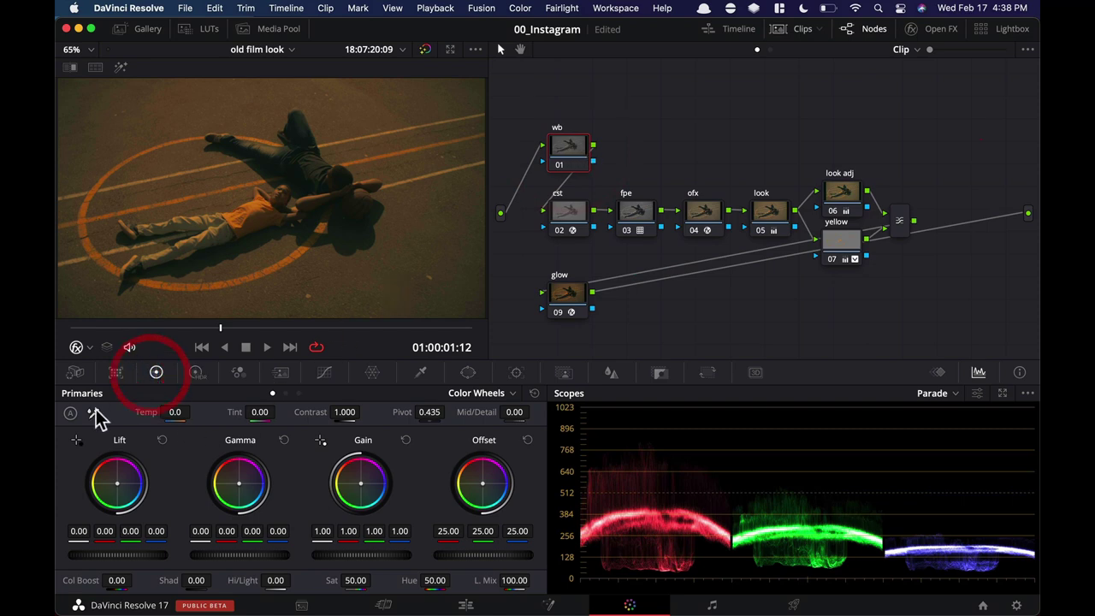
pyautogui.click(93, 412)
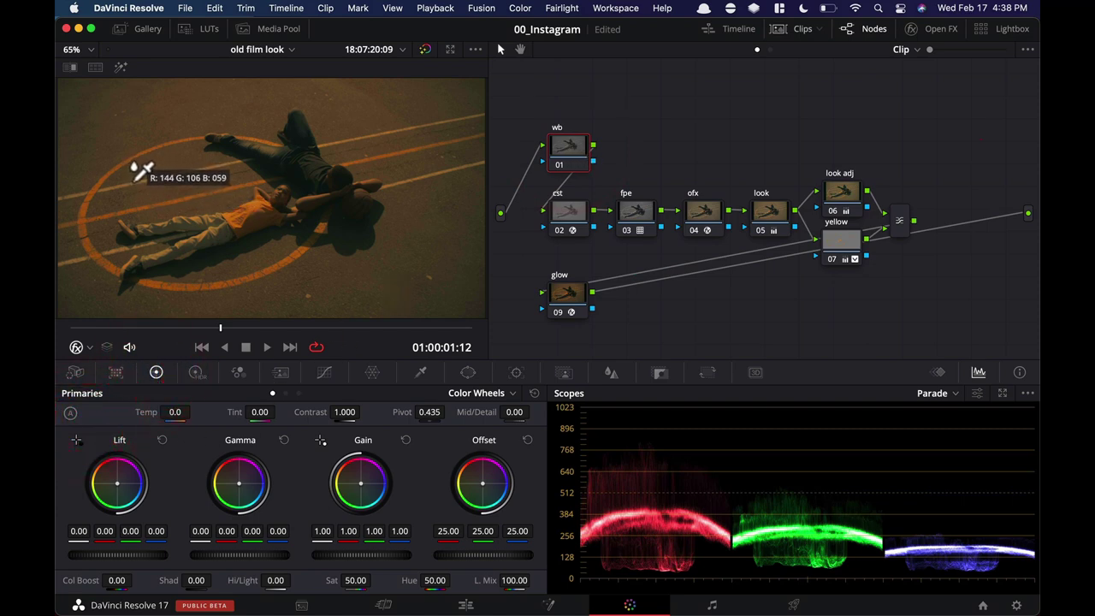
pyautogui.click(134, 177)
# Compare the image with the wb node off and on, in the enlarged viewer and the normal layout.
pyautogui.hotkey('shift', 'f')
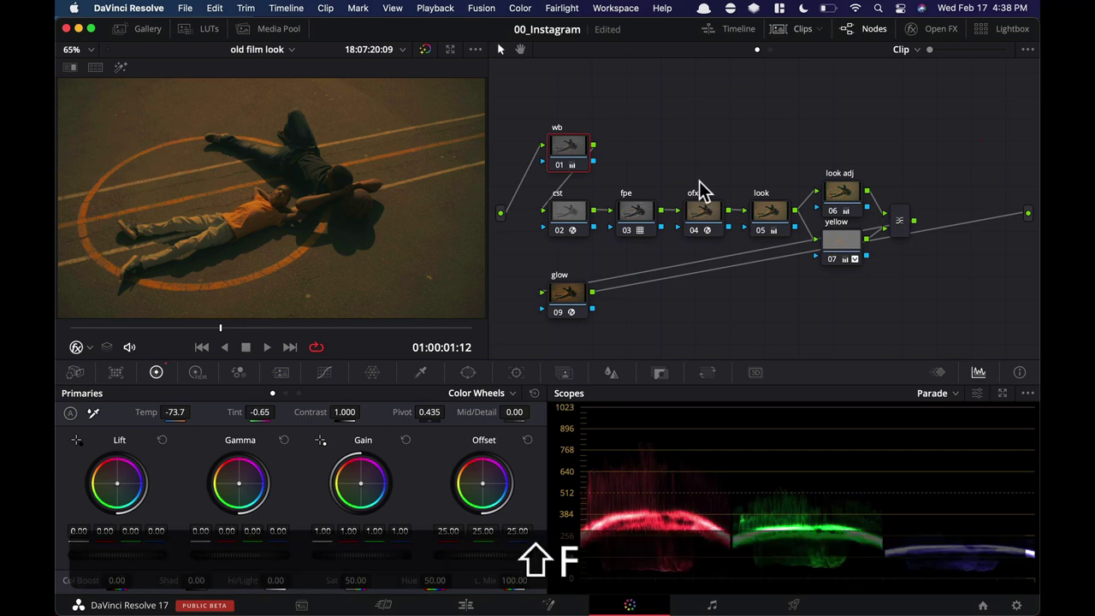
pyautogui.press('super+shift+d')
pyautogui.press('super+d')
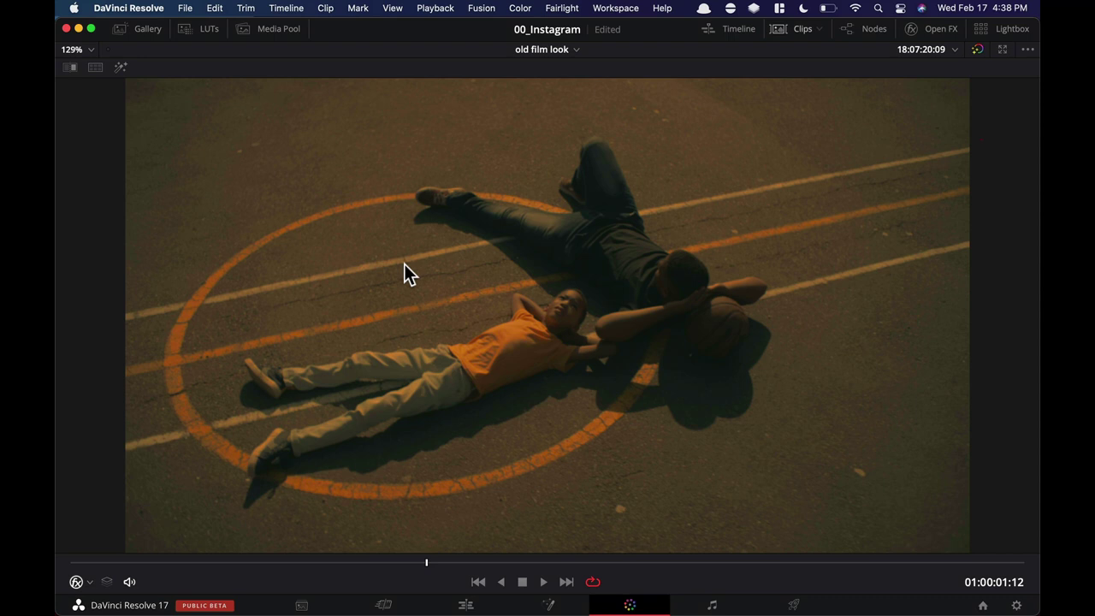
pyautogui.press('super+d')
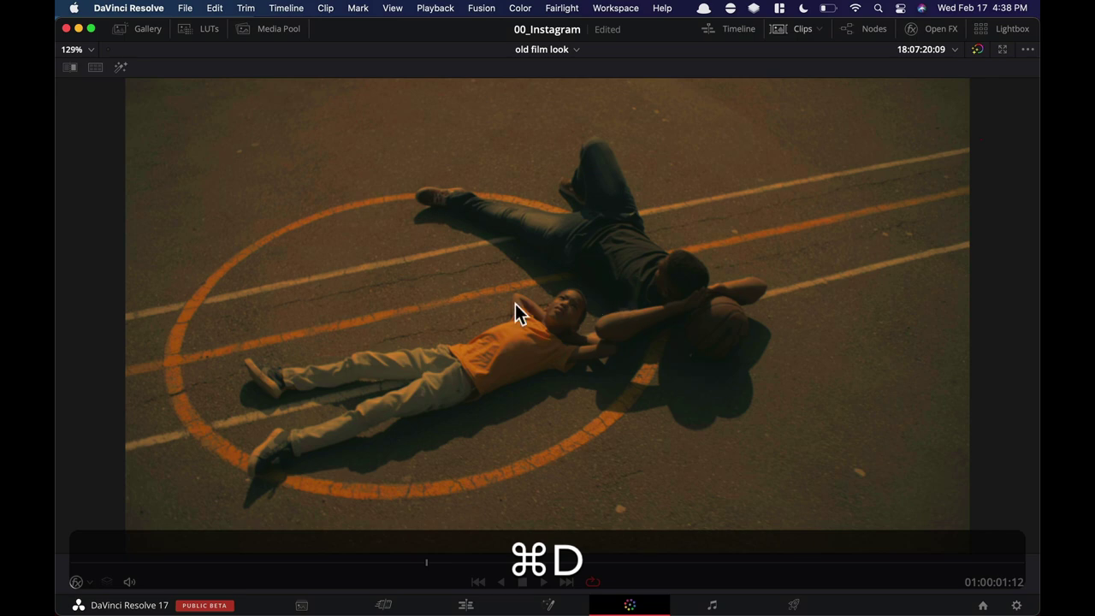
pyautogui.hotkey('shift', 'f')
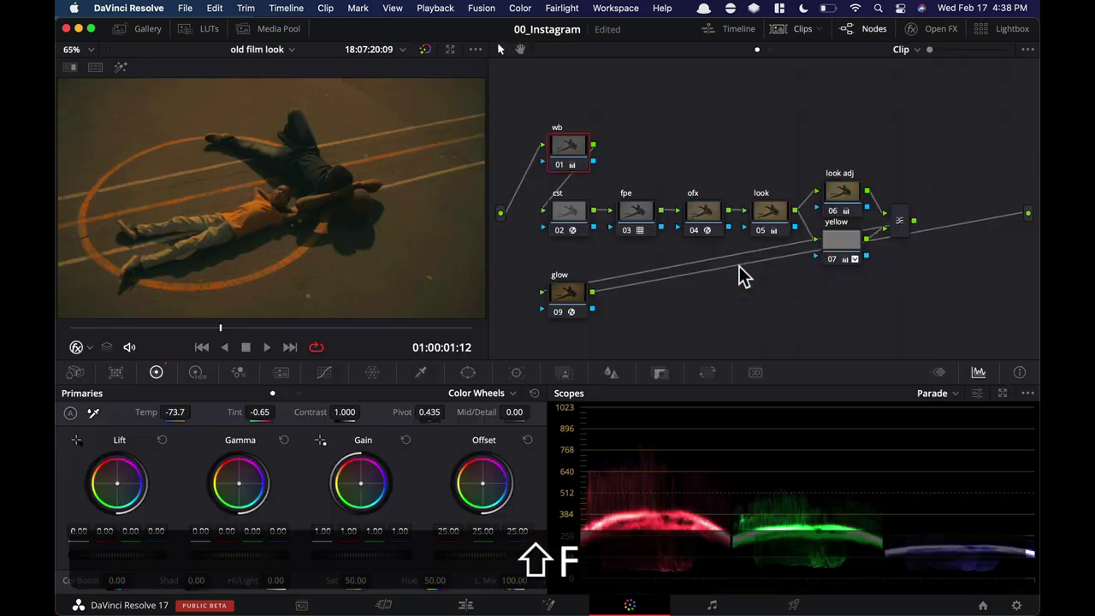
pyautogui.hotkey('shift', 'd')
pyautogui.press('super+d')
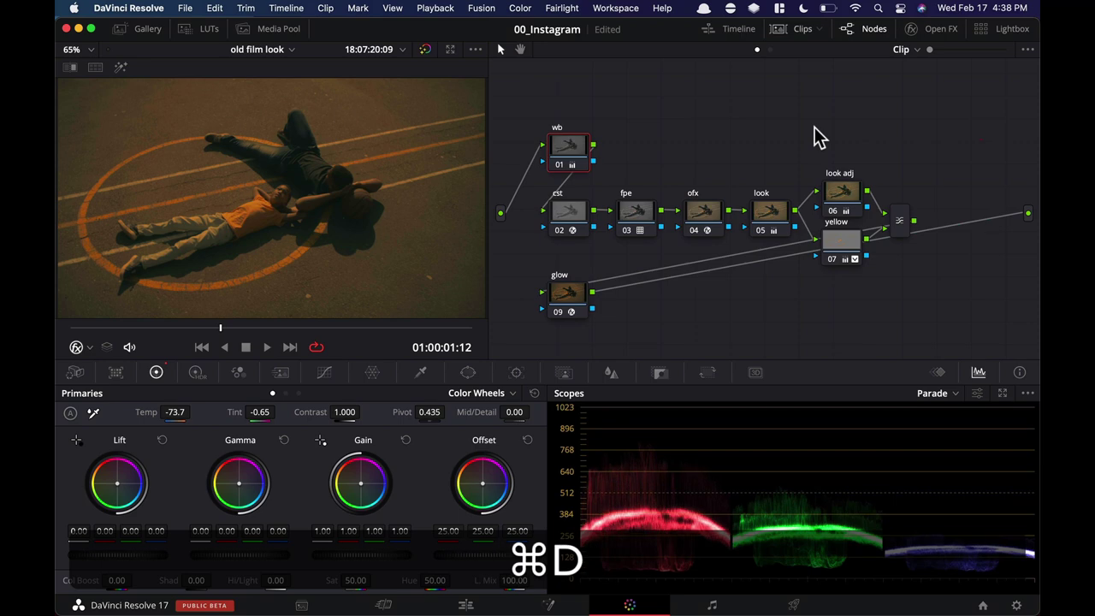
# Try a different Temp Shift in the ofx node's Film Damage effect, and reset it to its default.
pyautogui.click(698, 218)
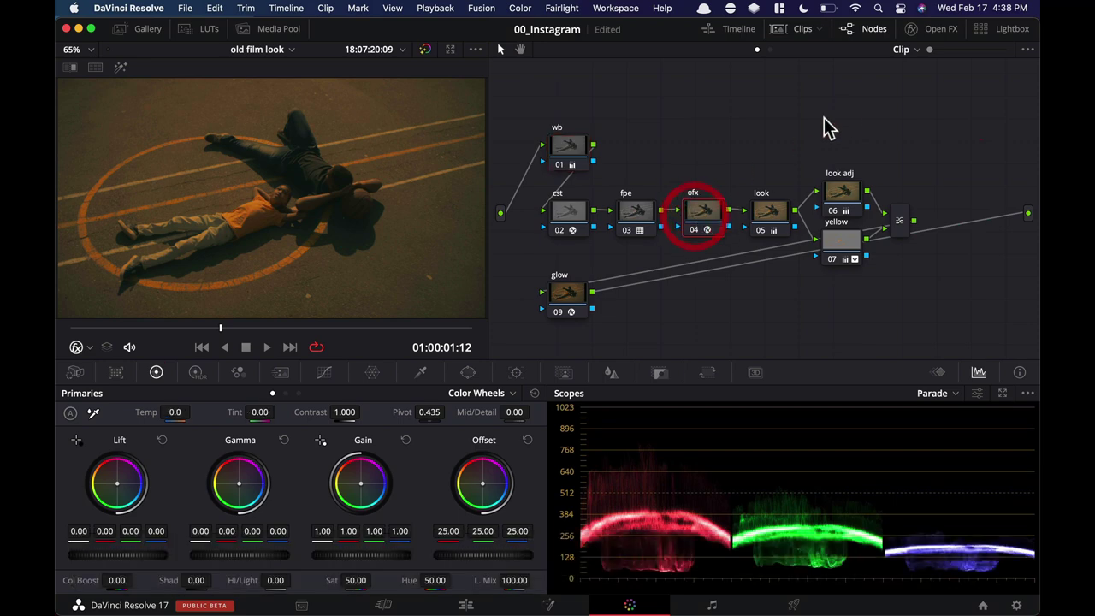
pyautogui.click(939, 30)
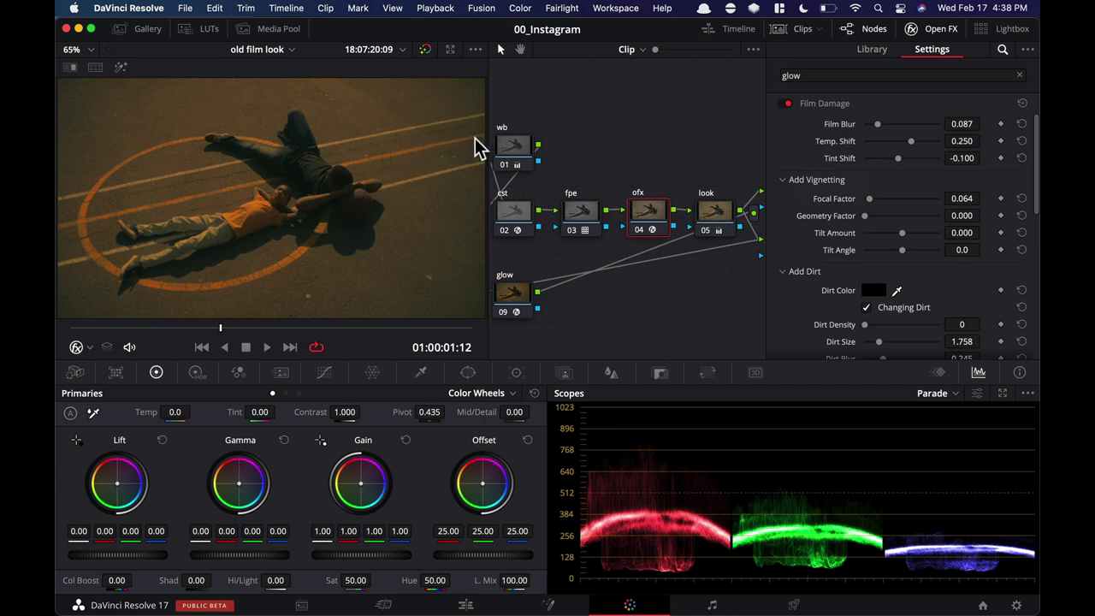
pyautogui.moveTo(910, 141)
pyautogui.mouseDown()
pyautogui.moveTo(899, 142)
pyautogui.moveTo(911, 142)
pyautogui.mouseUp()
pyautogui.doubleClick(844, 143)
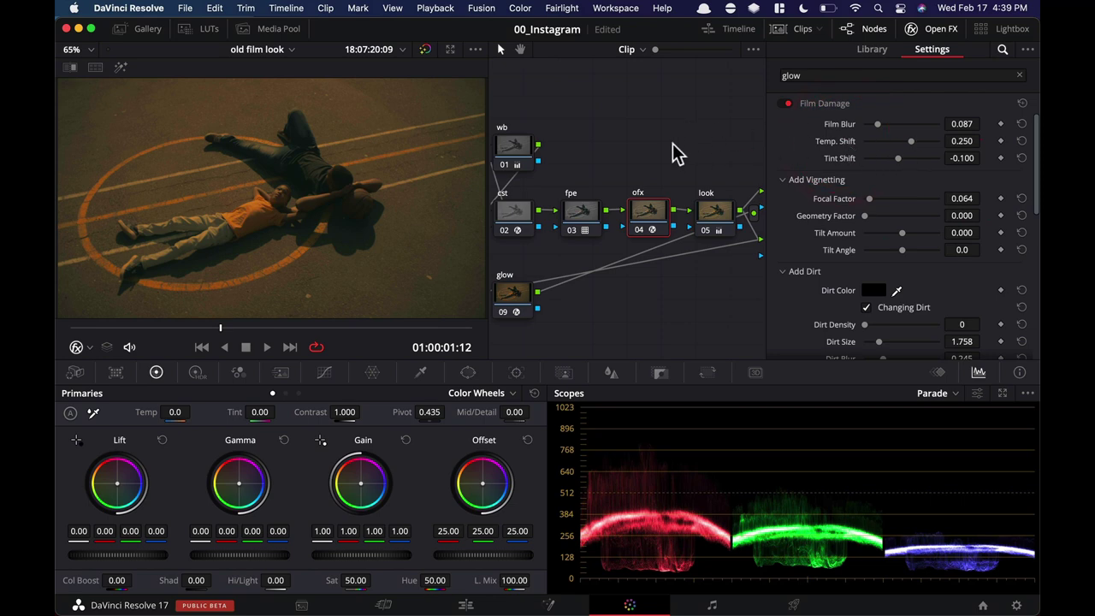
# Compare the image with the ofx node and the whole grade toggled off and on in the enlarged viewer.
pyautogui.click(924, 29)
pyautogui.hotkey('shift', 'f')
pyautogui.press('shift+super+d')
pyautogui.press('super+d')
pyautogui.press('shift+super+f')
pyautogui.hotkey('shift', 'd')
pyautogui.hotkey('shift', 'd')
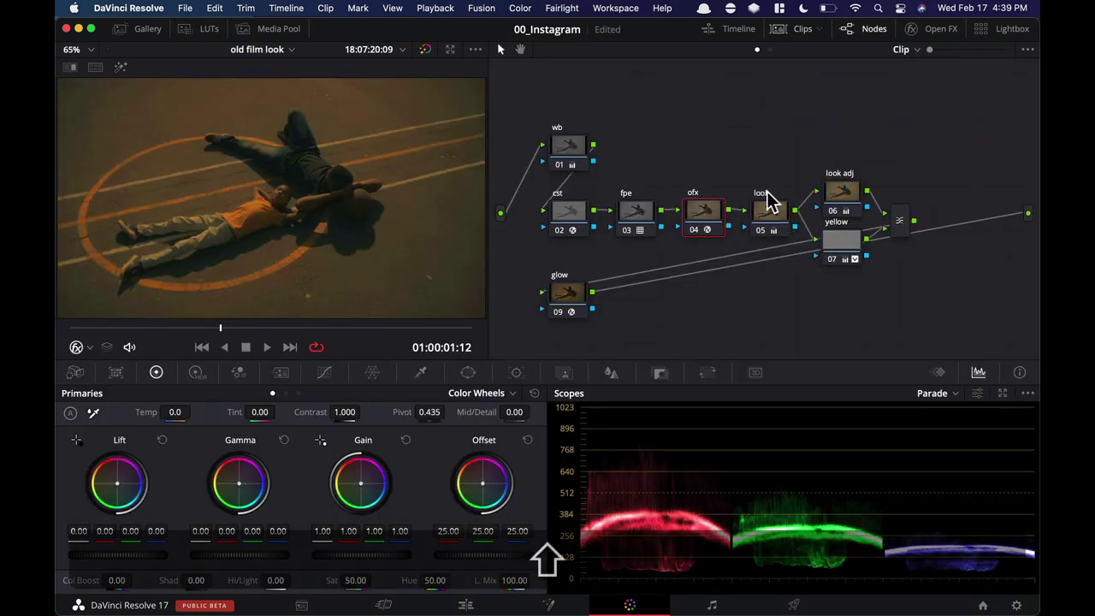
# Set the ofx node's Film Damage vignetting to Tilt Amount 0.101 and Focal Factor 0.000.
pyautogui.click(926, 29)
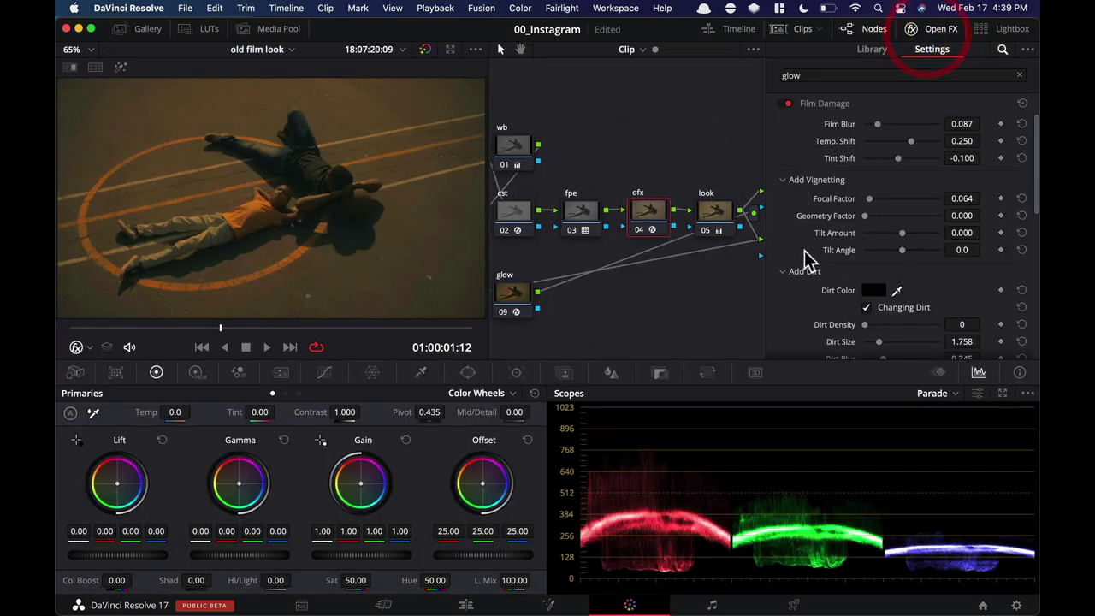
pyautogui.click(885, 232)
pyautogui.moveTo(887, 233); pyautogui.dragTo(909, 239)
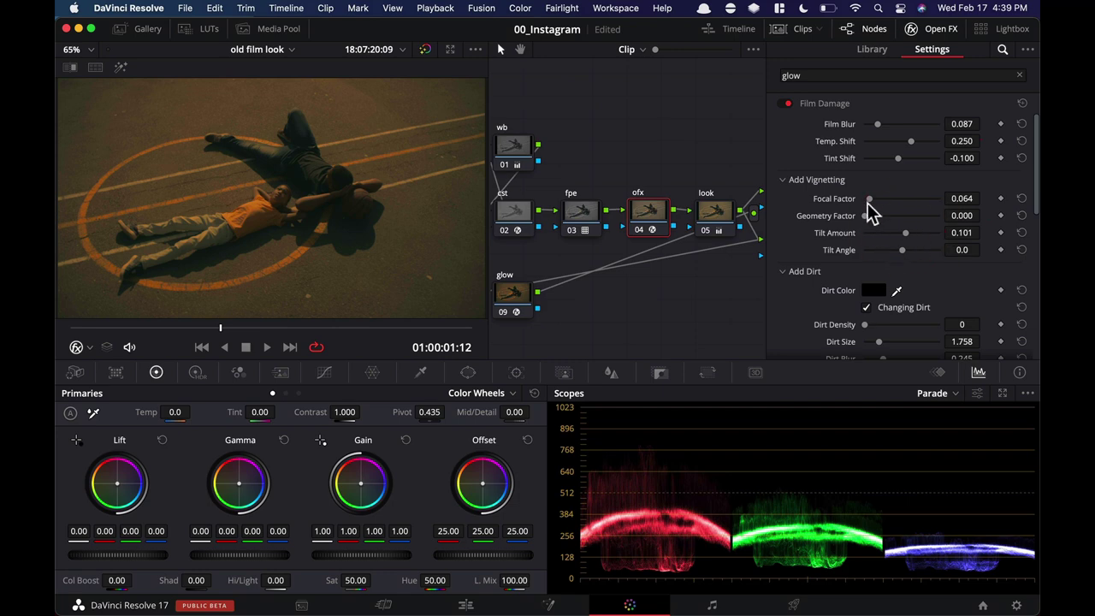
pyautogui.moveTo(871, 204)
pyautogui.mouseDown()
pyautogui.moveTo(898, 207)
pyautogui.moveTo(855, 196)
pyautogui.mouseUp()
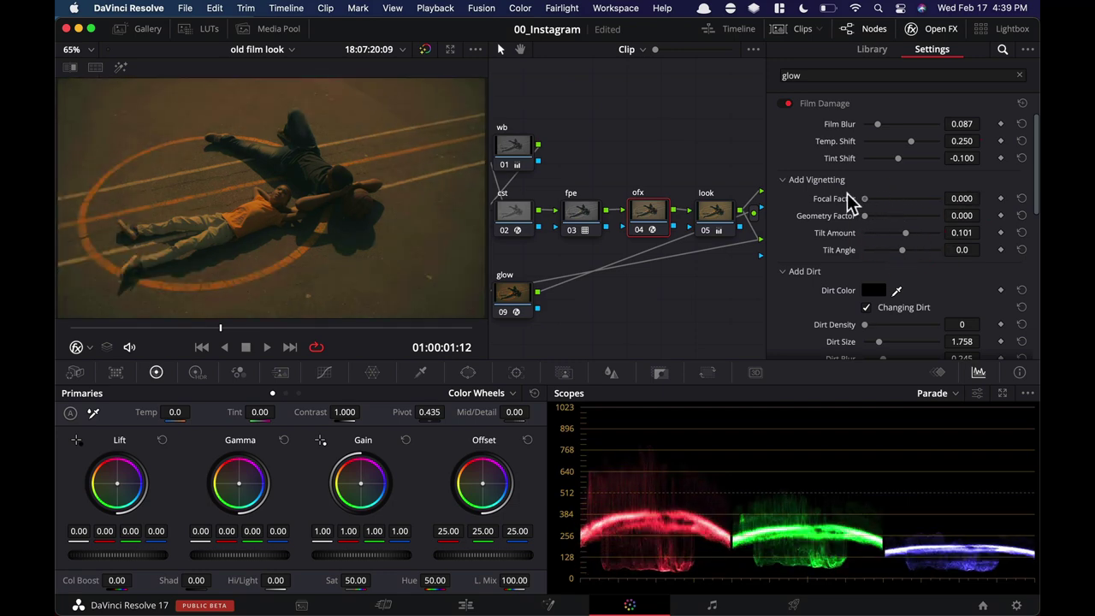
pyautogui.click(861, 217)
# Check the adjusted vignette by toggling the ofx node and the full grade, including in the enlarged viewer.
pyautogui.press('super+d')
pyautogui.press('super+d')
pyautogui.hotkey('shift', 'f')
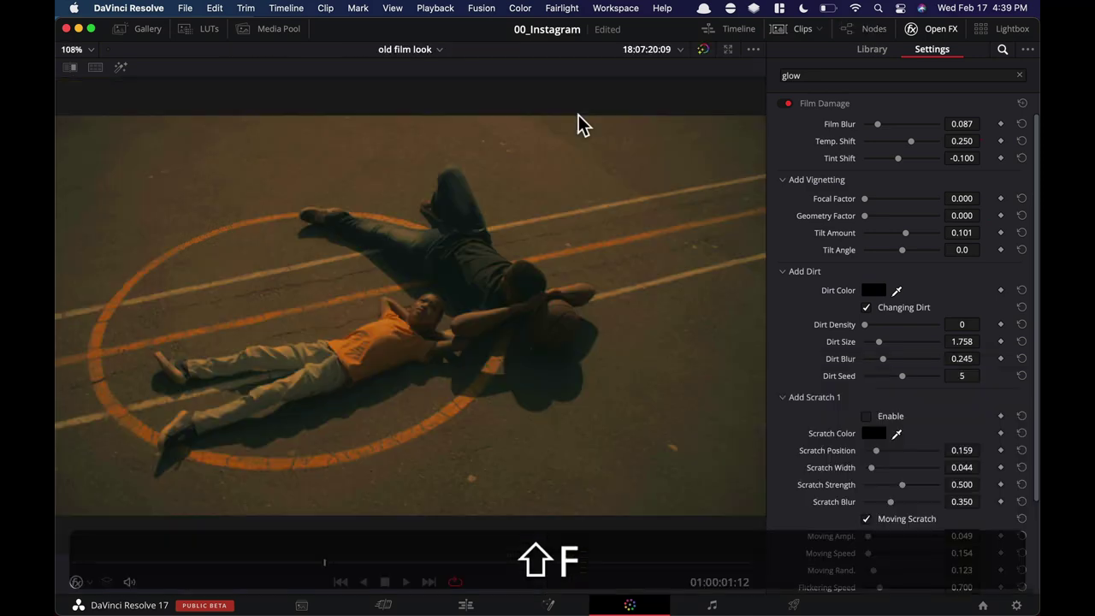
pyautogui.click(933, 29)
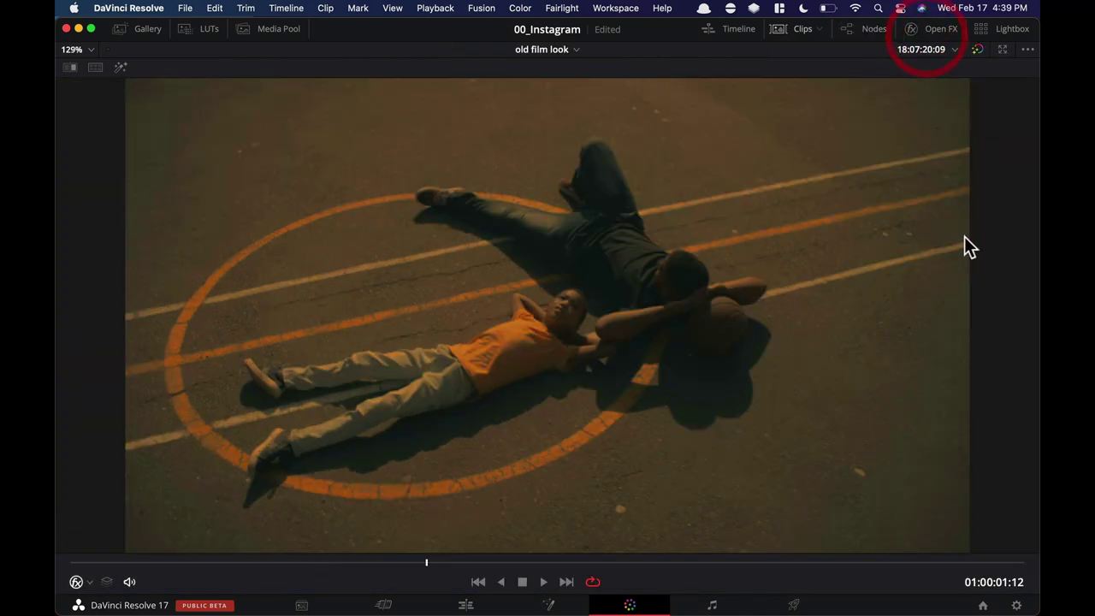
pyautogui.hotkey('shift', 'd')
pyautogui.hotkey('shift', 'd')
pyautogui.hotkey('shift', 'f')
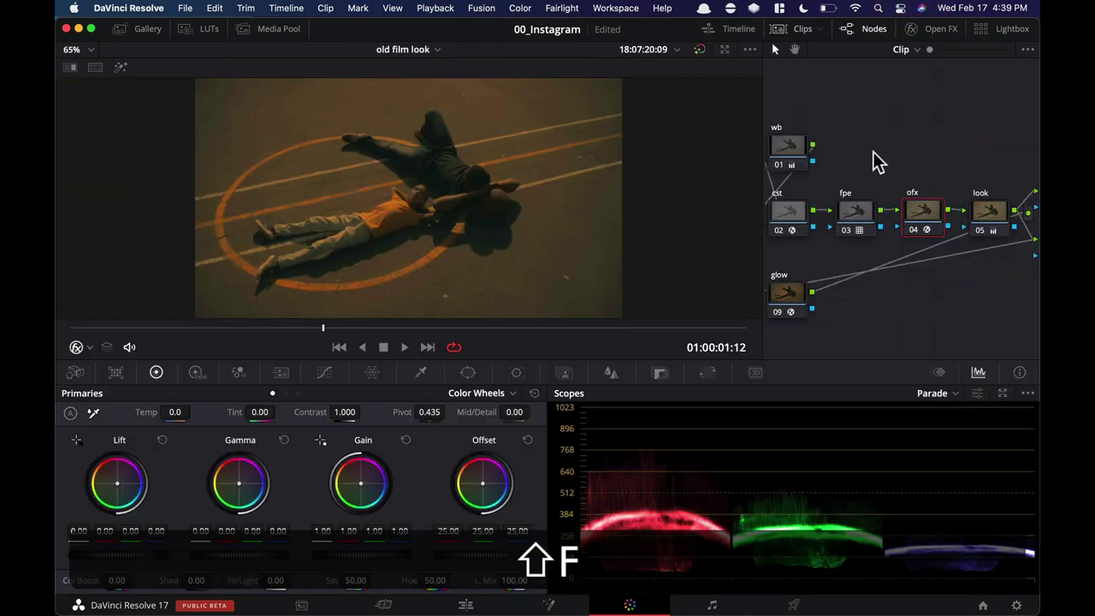
# Compare the image with all nodes disabled and re-enabled, and review the ofx node's Film Damage settings.
pyautogui.moveTo(757, 93); pyautogui.dragTo(940, 338)
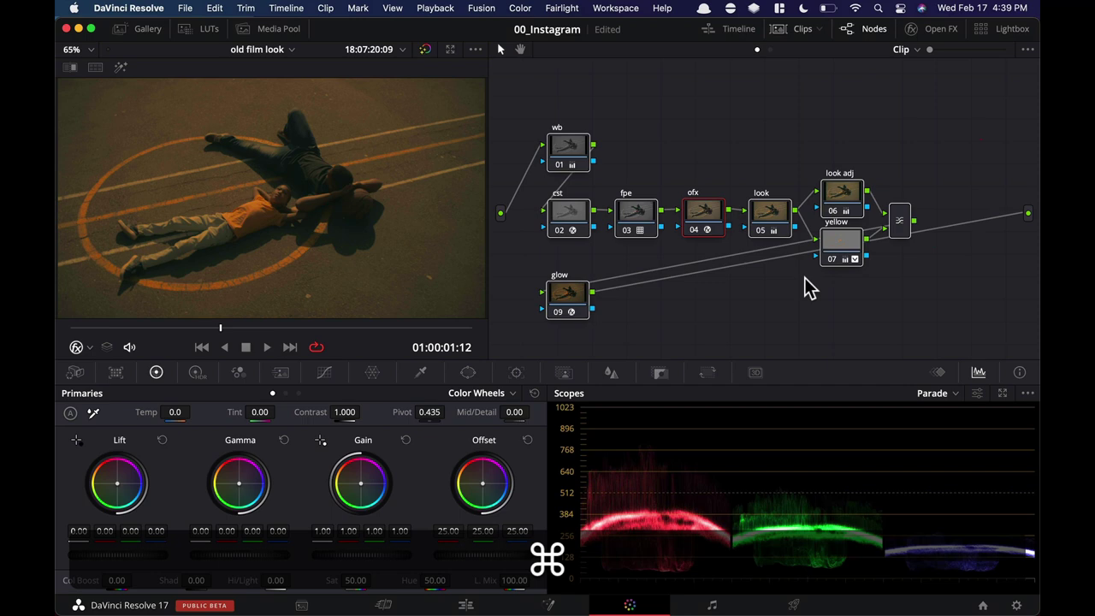
pyautogui.press('super+d')
pyautogui.click(716, 126)
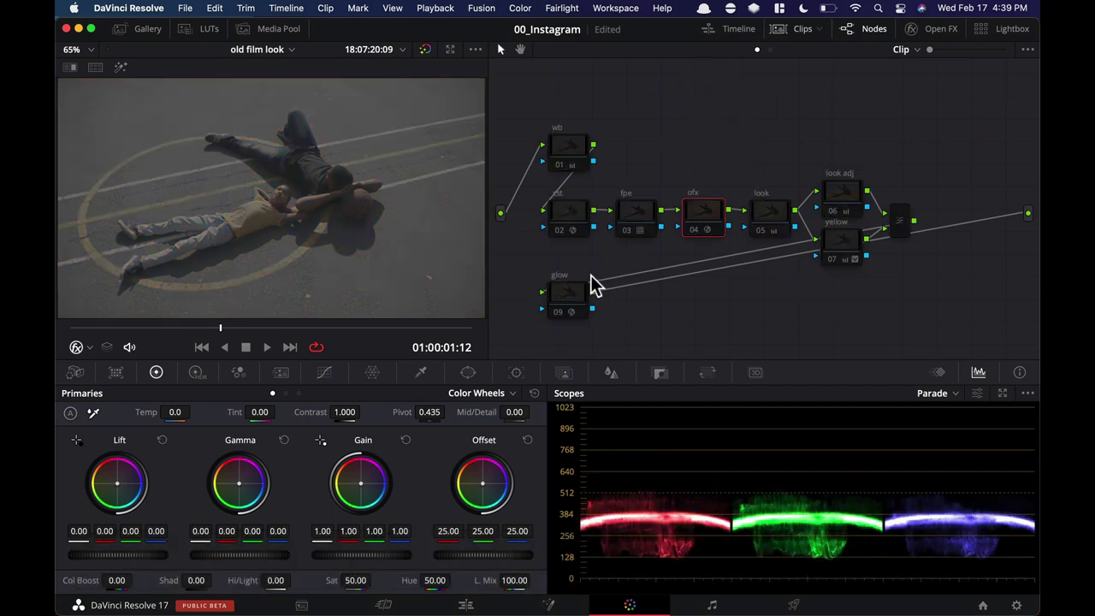
pyautogui.moveTo(547, 106); pyautogui.dragTo(921, 318)
pyautogui.press('super+d')
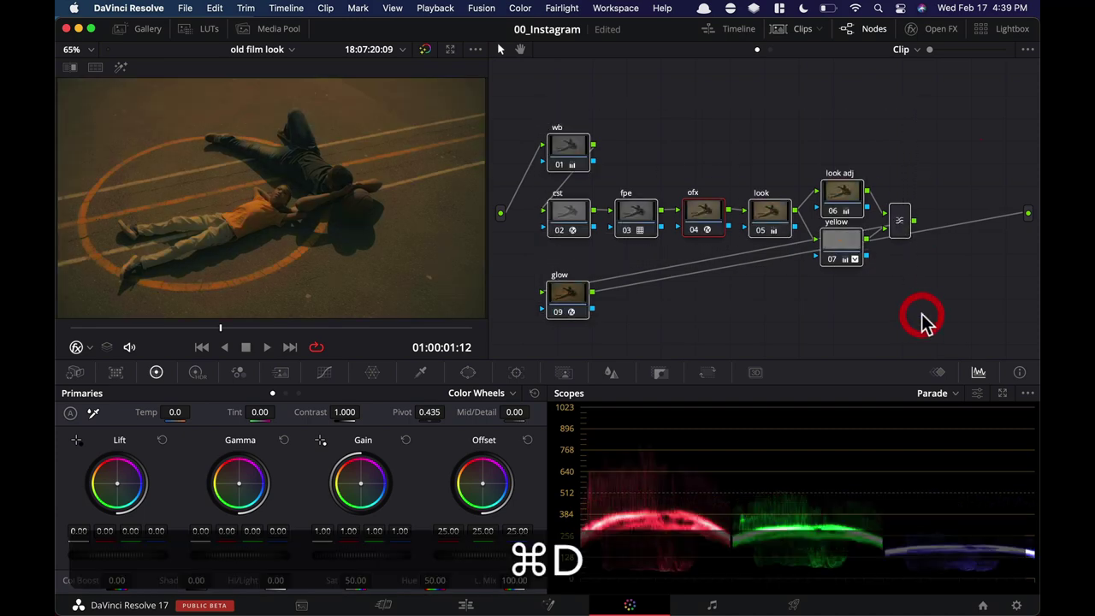
pyautogui.click(723, 167)
pyautogui.click(704, 212)
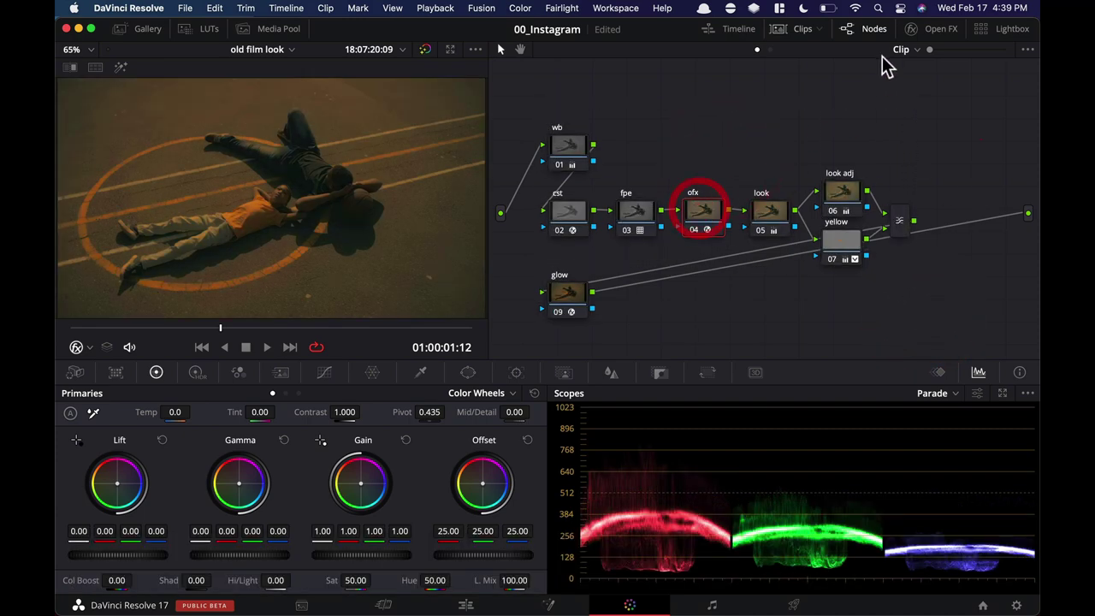
pyautogui.click(937, 28)
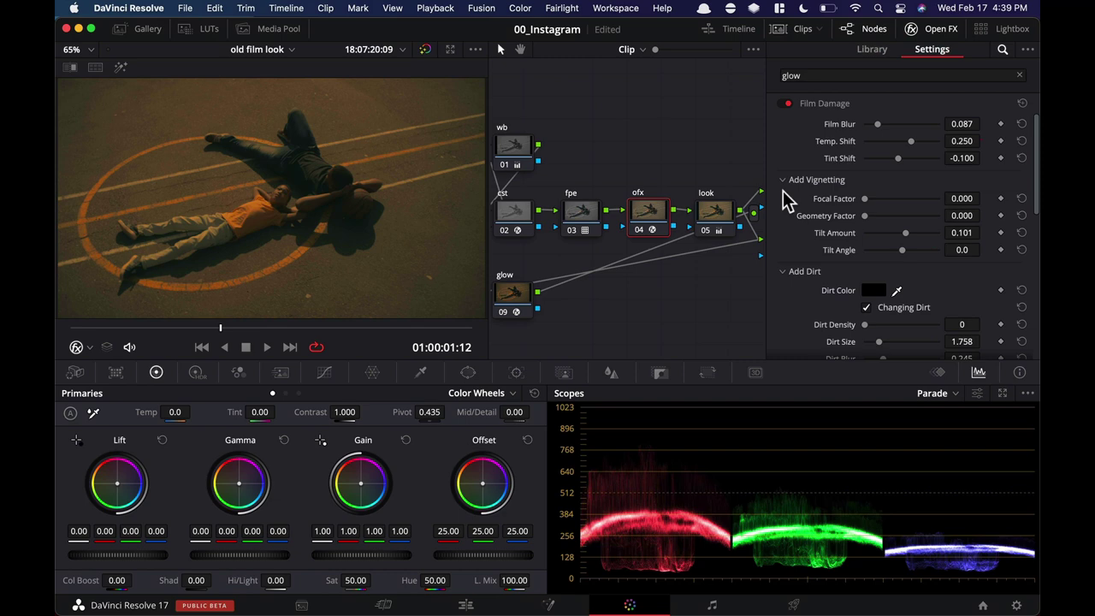
pyautogui.click(931, 30)
# Add a serial node after the glow node and apply the Film Grain effect to it.
pyautogui.click(579, 291)
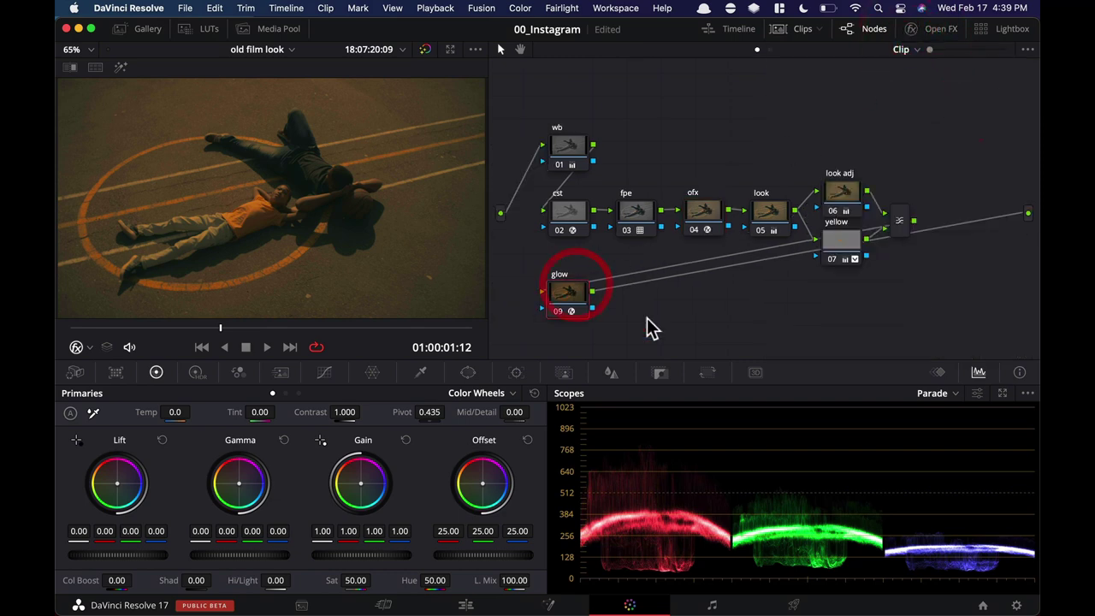
pyautogui.hotkey('alt', 's')
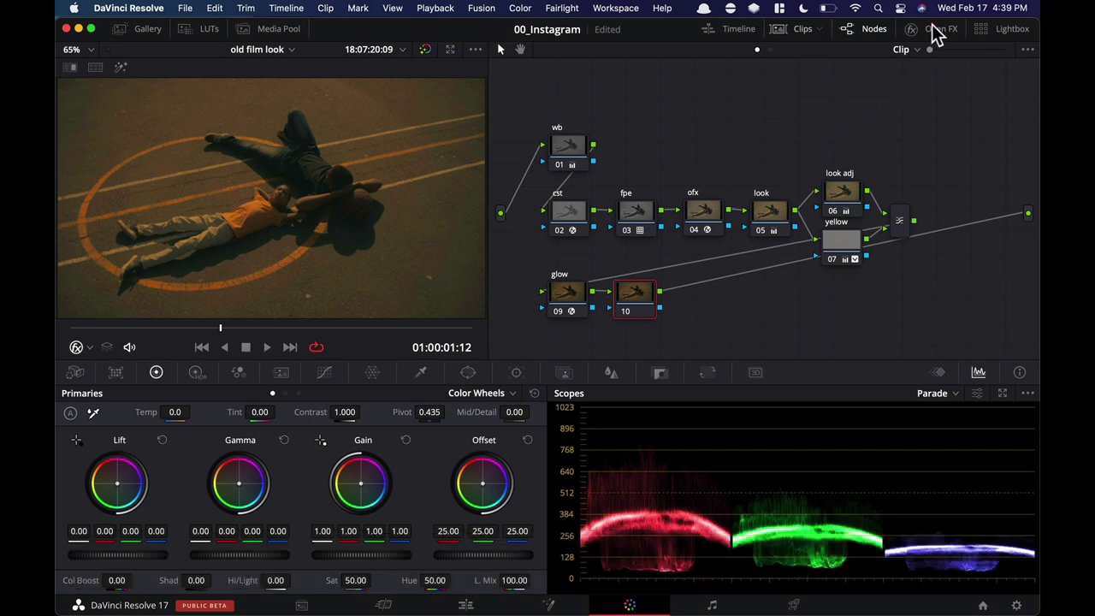
pyautogui.click(929, 31)
pyautogui.click(873, 74)
pyautogui.press('super+f')
pyautogui.write('film')
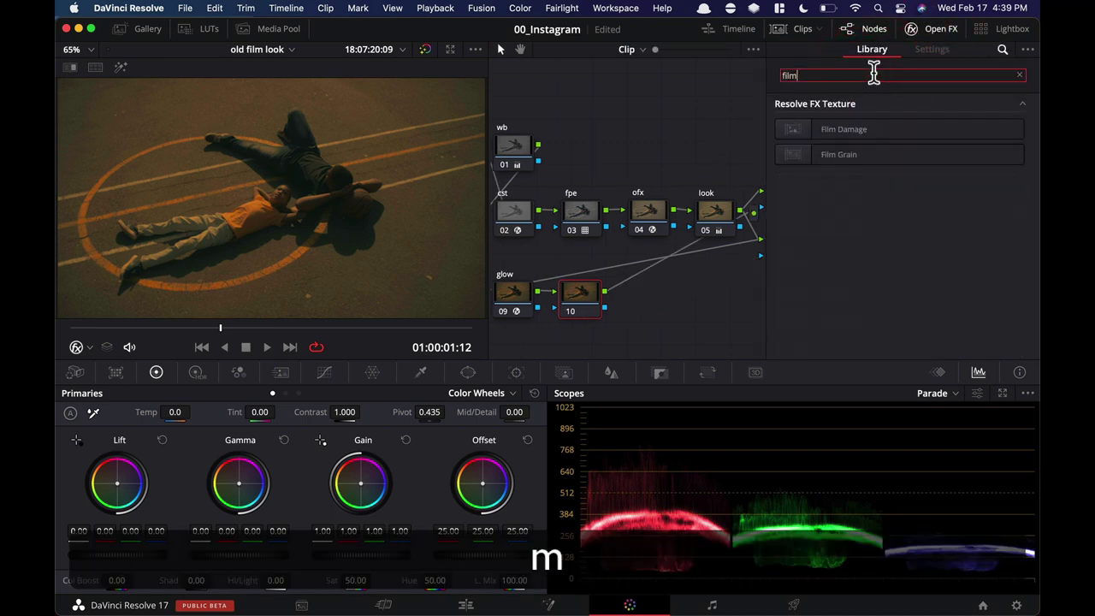
pyautogui.moveTo(835, 151); pyautogui.dragTo(591, 313)
# Choose the 16mm 500T Film Grain preset and raise Grain Strength to 0.349.
pyautogui.click(895, 124)
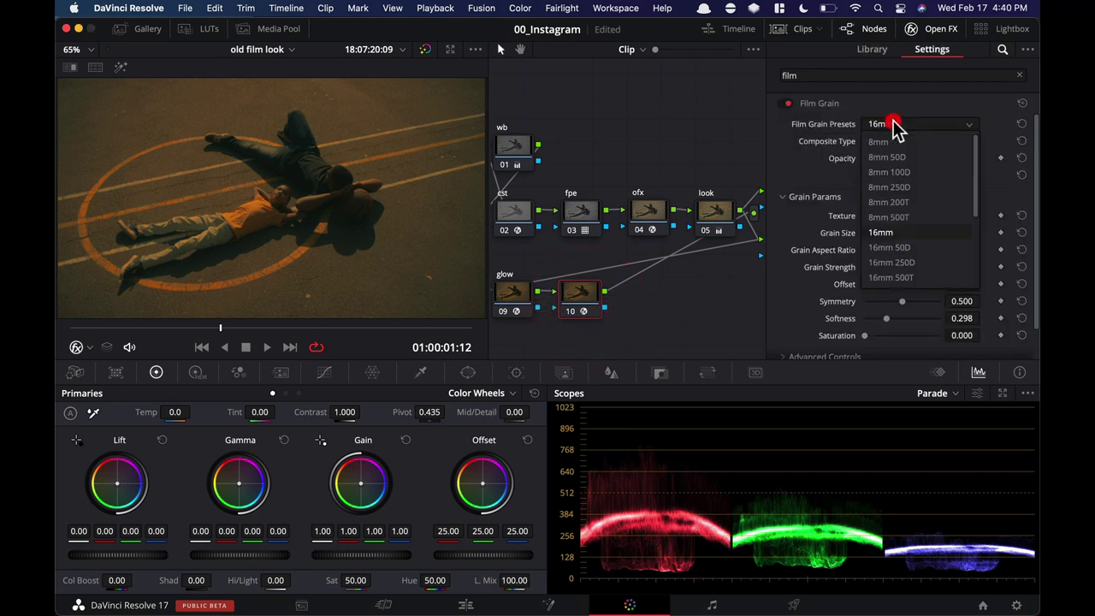
pyautogui.scroll(-4, 927, 278)
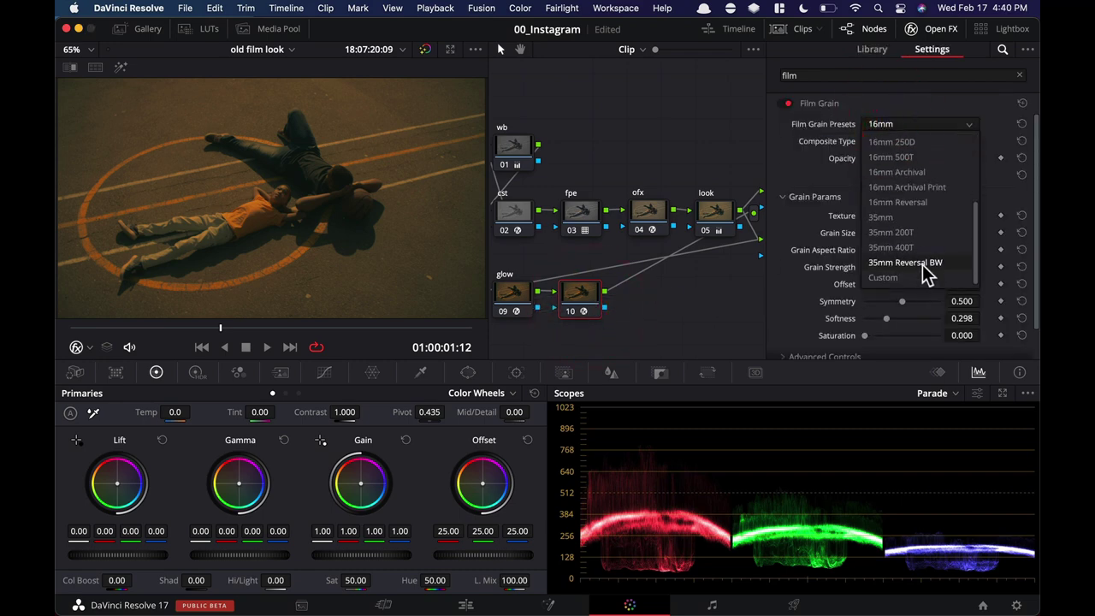
pyautogui.click(911, 168)
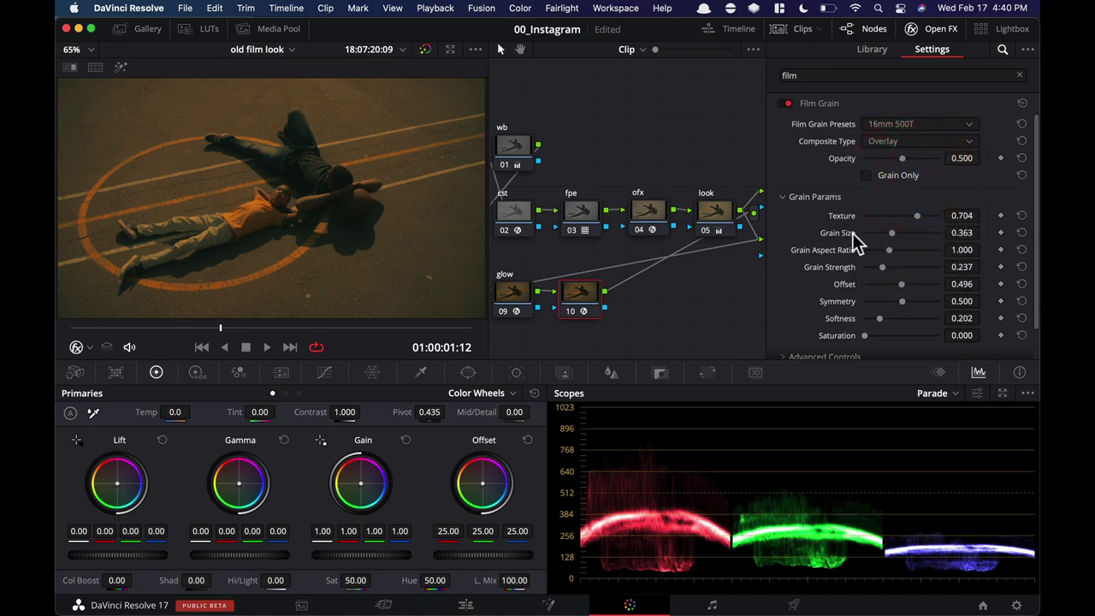
pyautogui.moveTo(887, 267); pyautogui.dragTo(892, 273)
# Examine the grain close up on the boy in the orange shirt, with the grain node toggled off and on.
pyautogui.hotkey('shift', 'f')
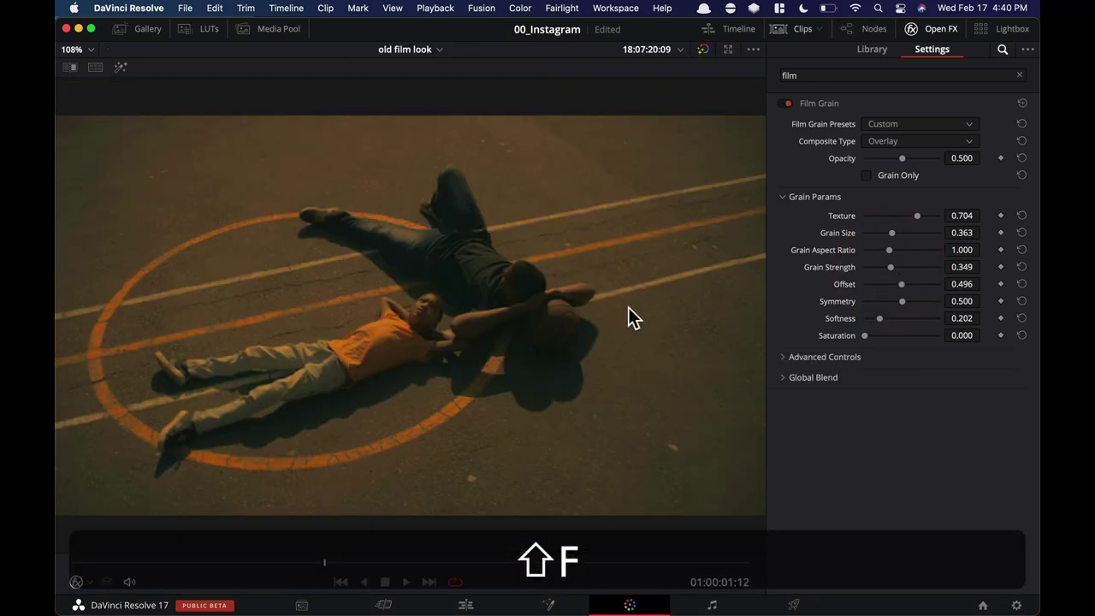
pyautogui.click(934, 29)
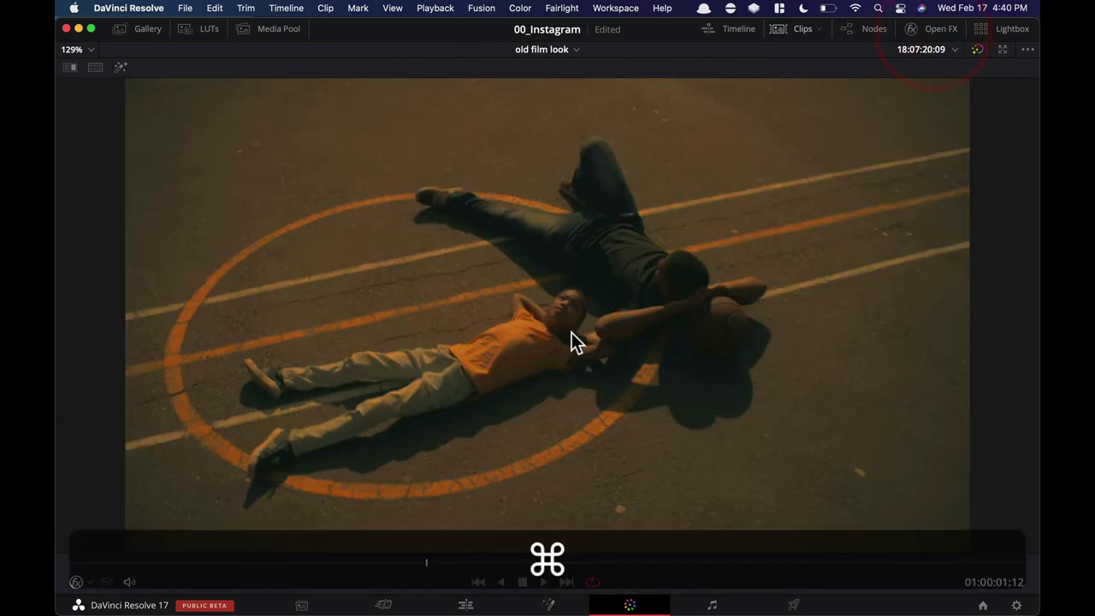
pyautogui.press('super+equal')
pyautogui.press('super+equal')
pyautogui.press('super+d')
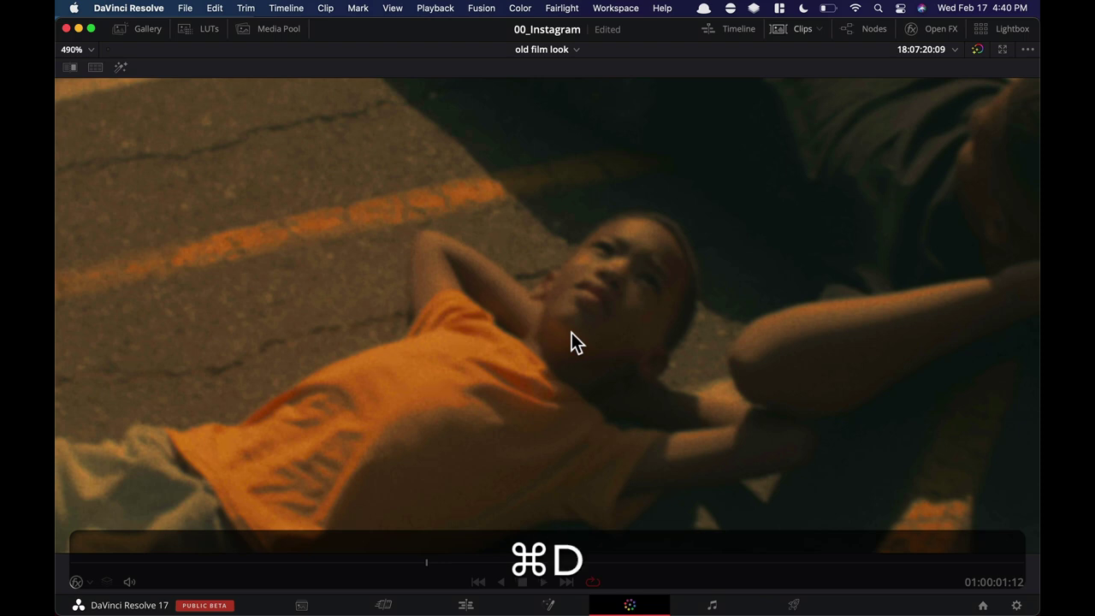
pyautogui.press('super+equal')
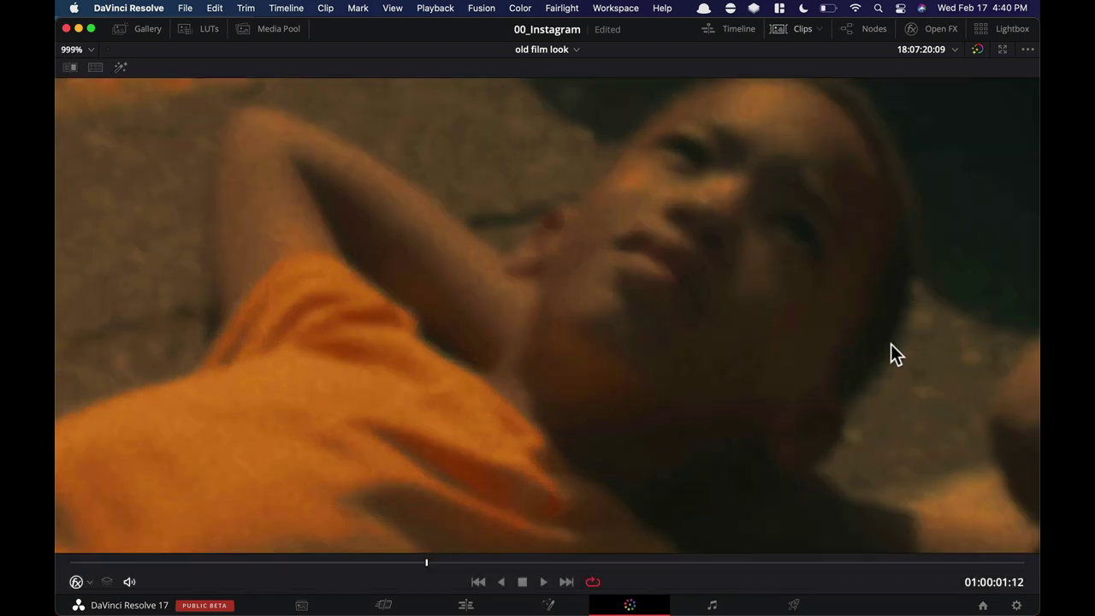
pyautogui.press('super+d')
pyautogui.press('super+d')
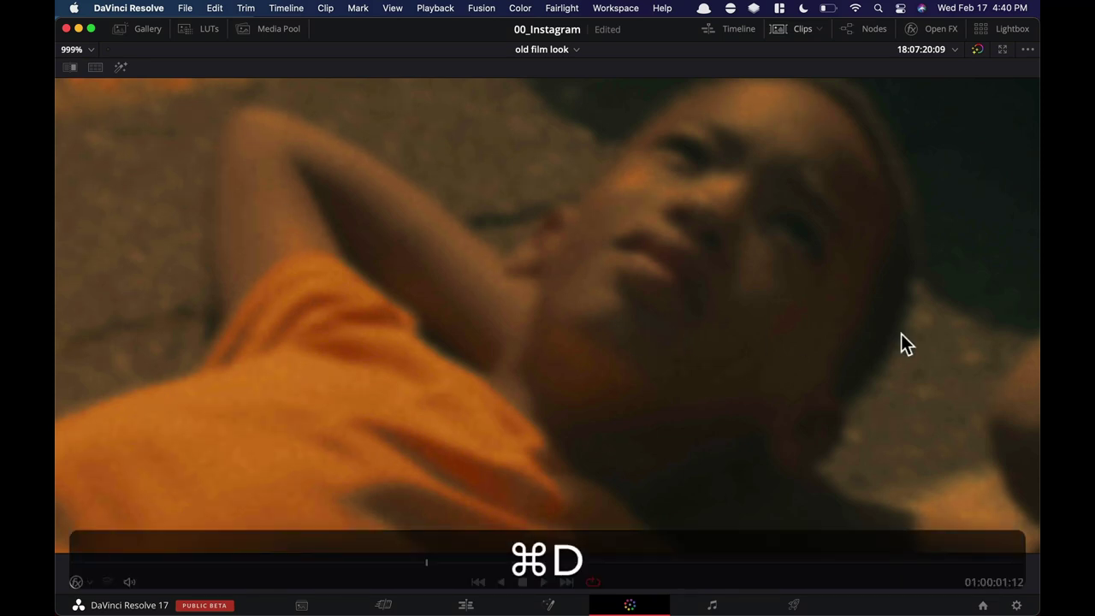
pyautogui.press('super+shift+f')
pyautogui.hotkey('shift', 'z')
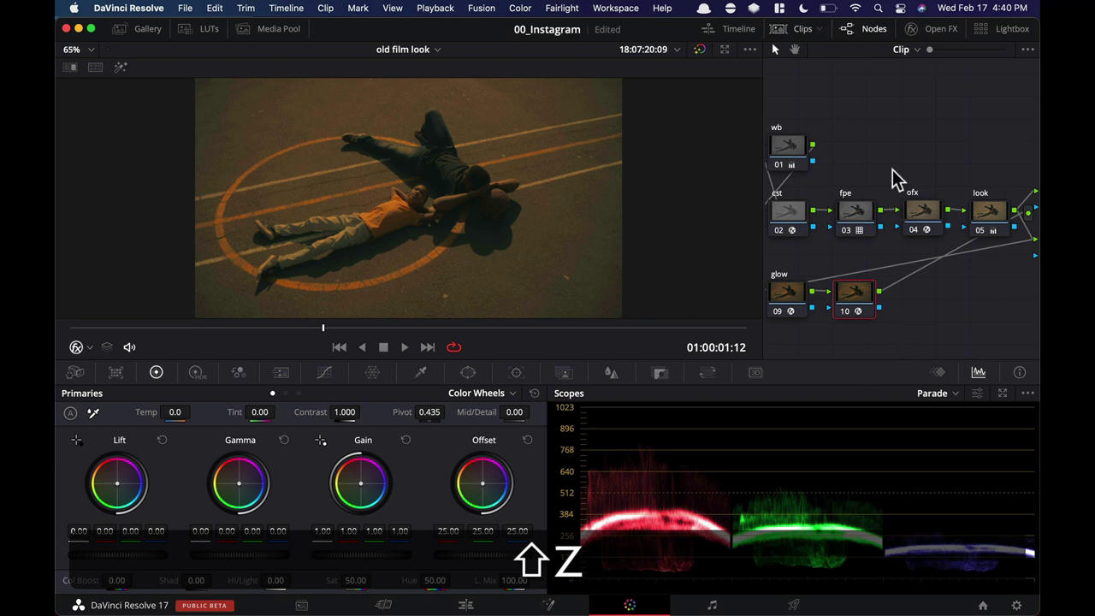
# Label the new Film Grain node "grain".
pyautogui.moveTo(763, 97); pyautogui.dragTo(483, 114)
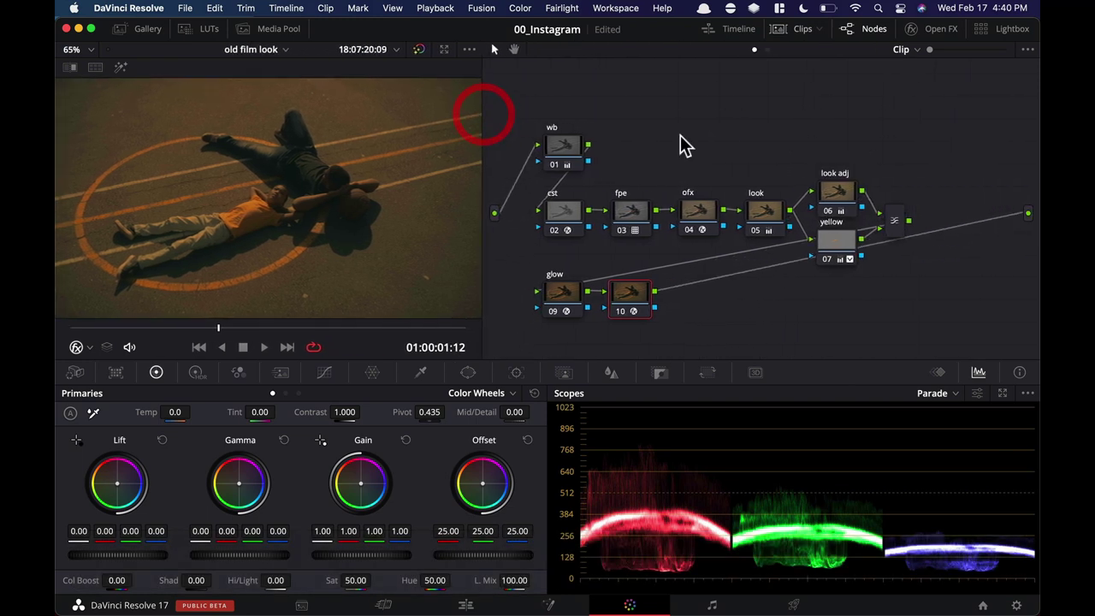
pyautogui.press('Tab')
pyautogui.write('grain')
pyautogui.press('Return')
# Disable all nodes of the grade and toggle the wb node to check its effect on its own.
pyautogui.moveTo(520, 100); pyautogui.dragTo(956, 347)
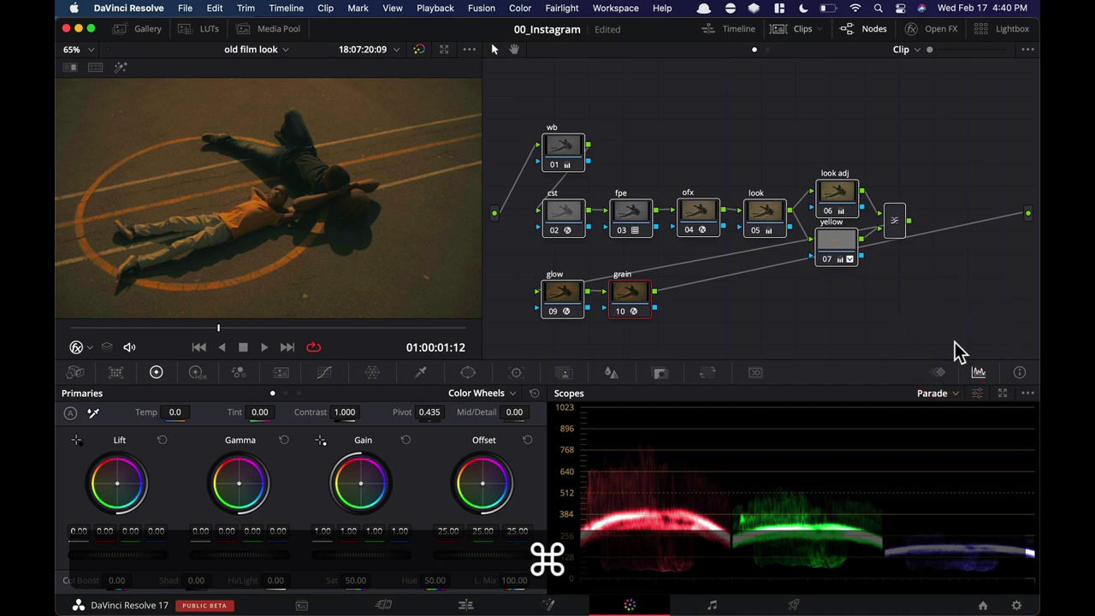
pyautogui.press('super+d')
pyautogui.click(692, 89)
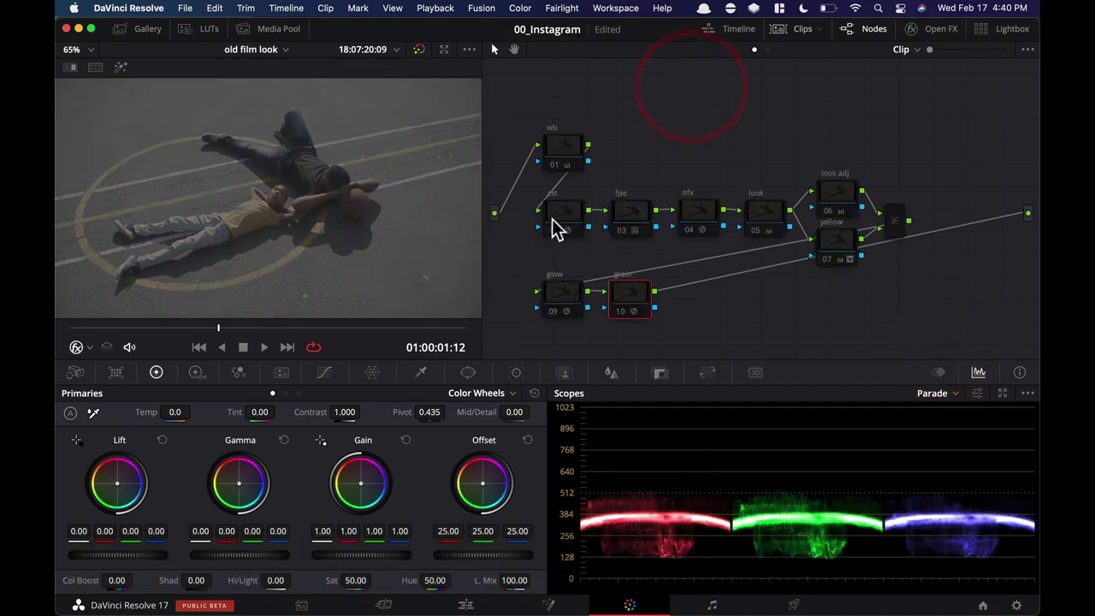
pyautogui.click(564, 145)
pyautogui.press('super+d')
# Enable the fpe and cst nodes one at a time to review what each contributes to the ungraded image.
pyautogui.click(631, 214)
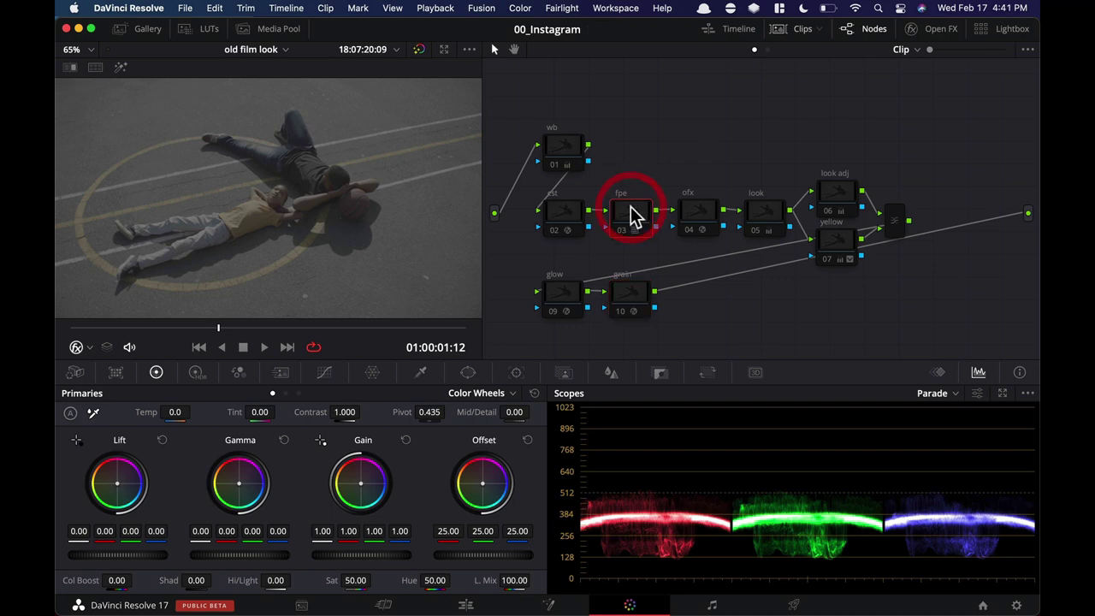
pyautogui.press('super+d')
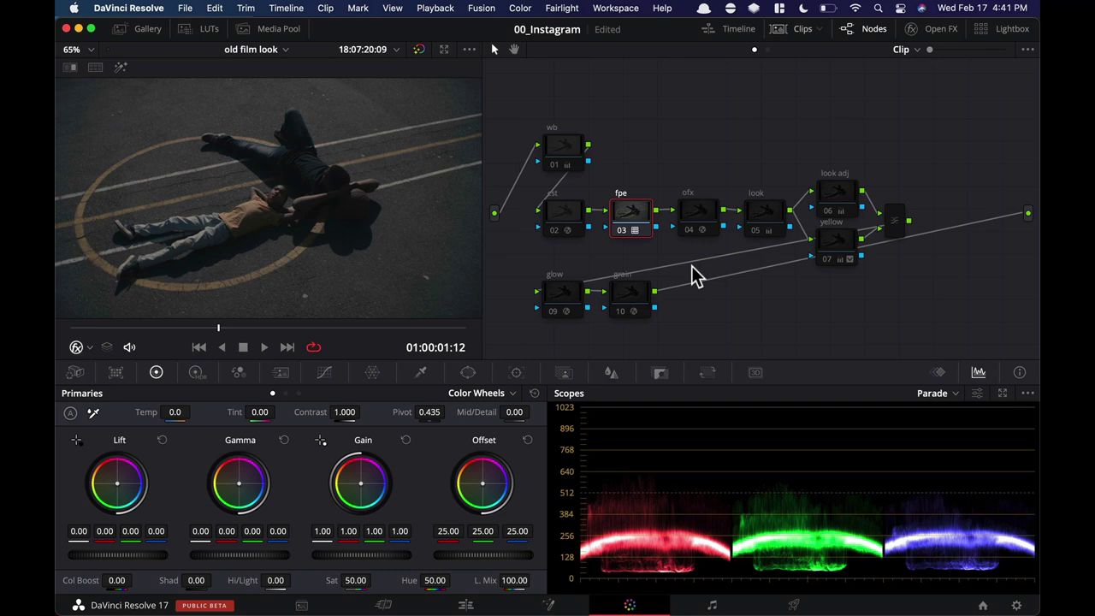
pyautogui.click(558, 215)
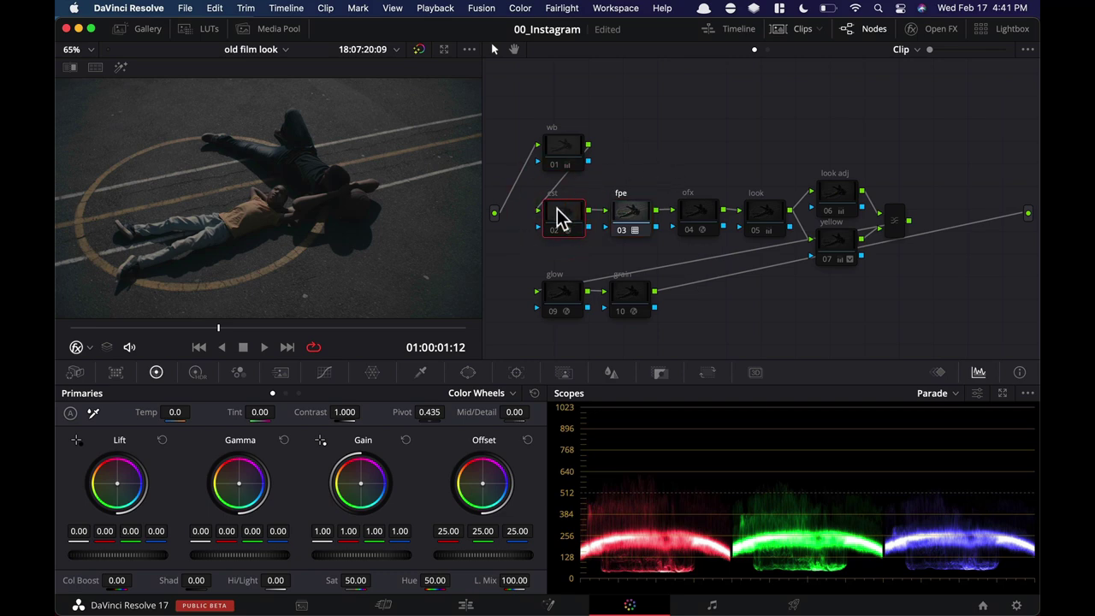
pyautogui.press('super+d')
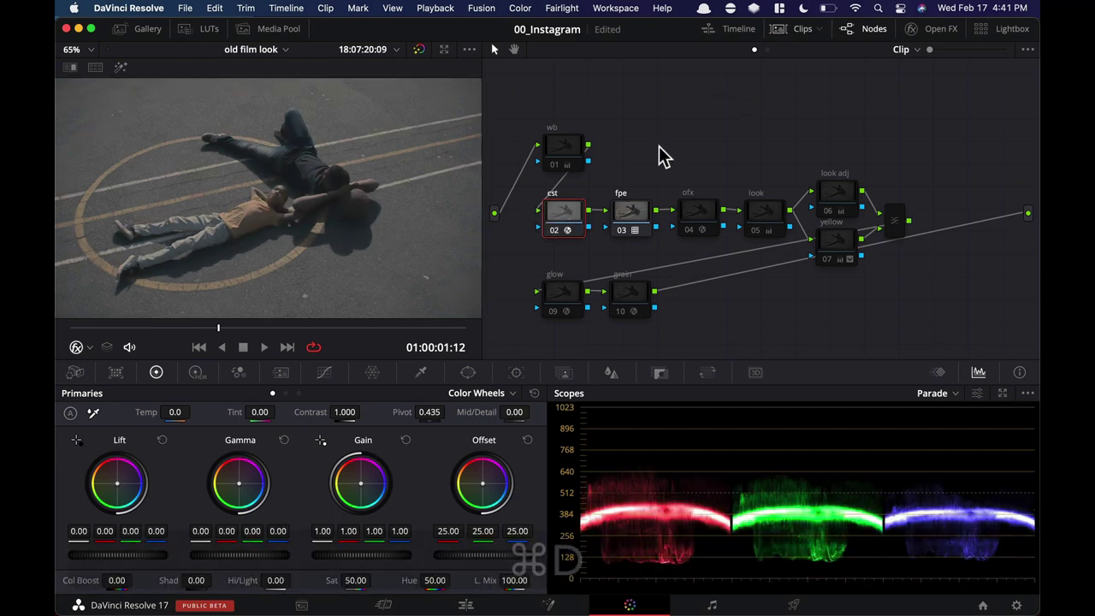
pyautogui.press('super+d')
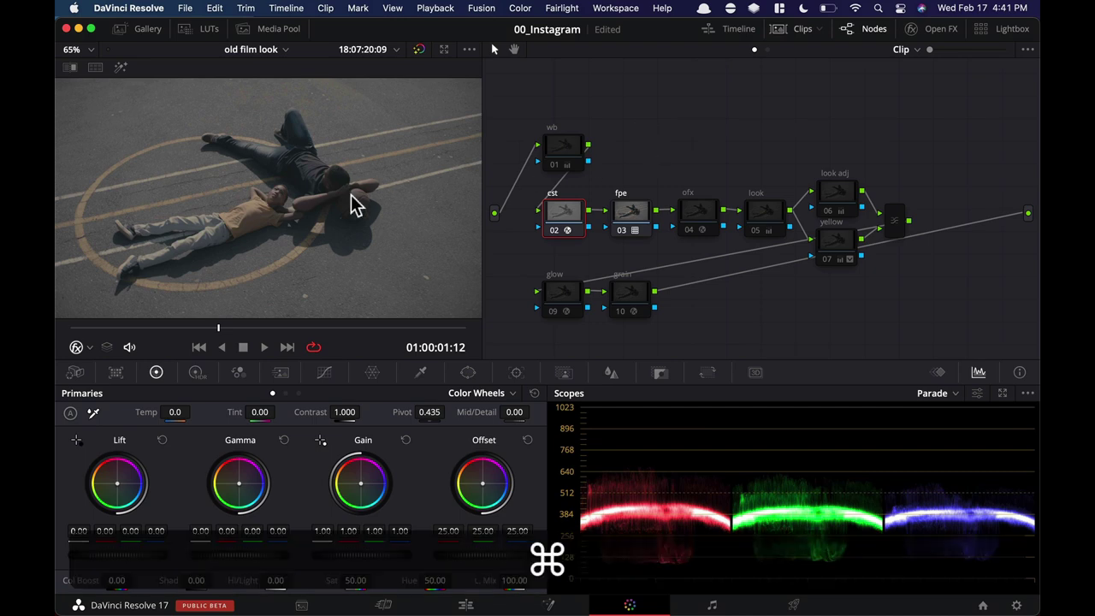
# Compare the image with the cst node off and on, and re-enable the ofx and look nodes.
pyautogui.press('super+d')
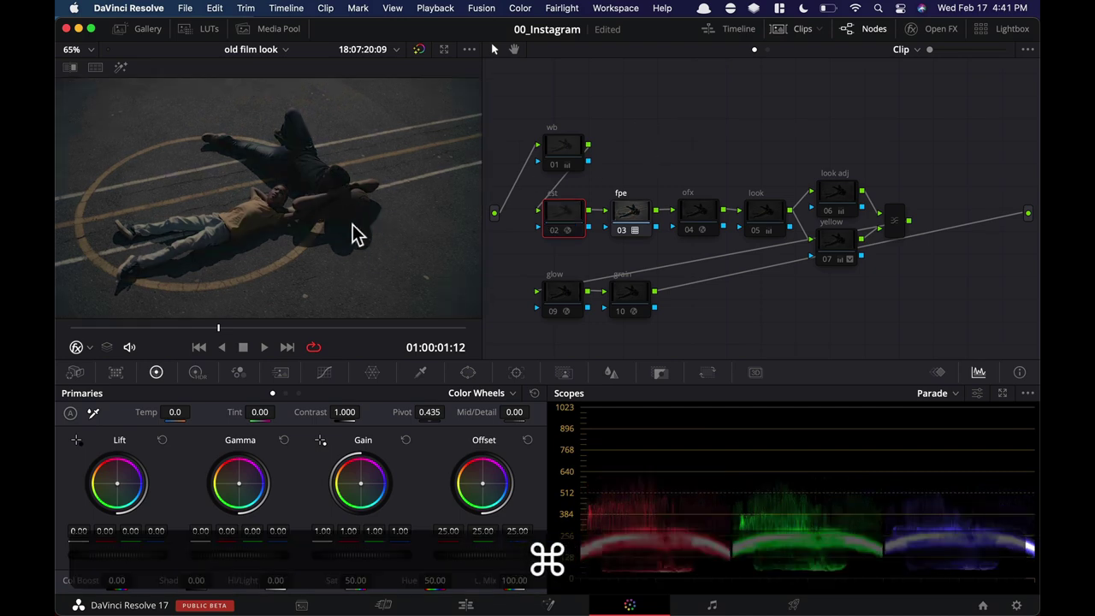
pyautogui.press('super+d')
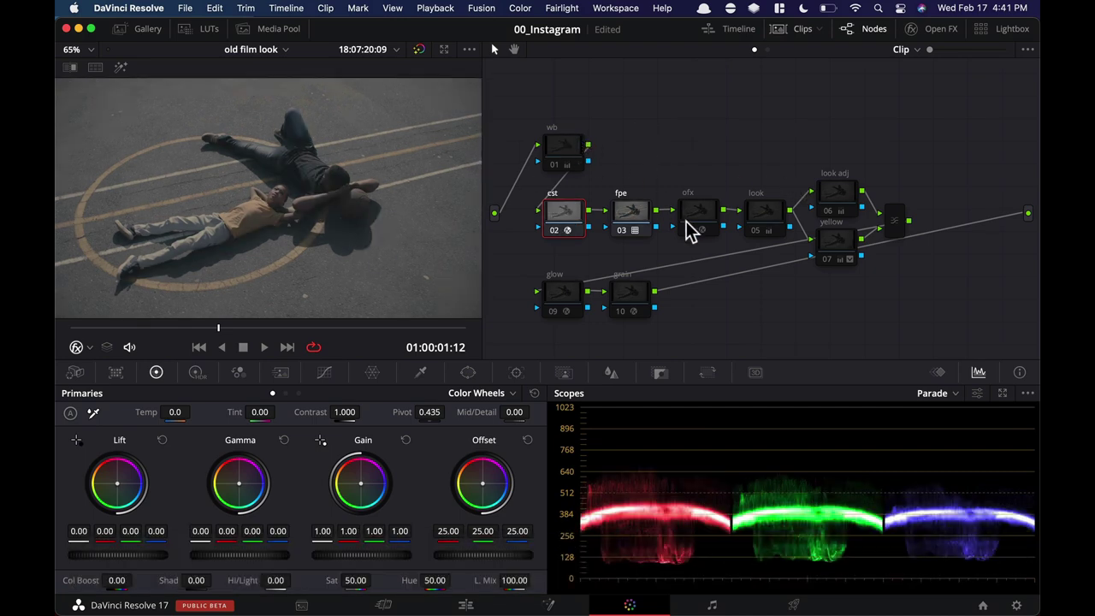
pyautogui.click(700, 225)
pyautogui.press('super+d')
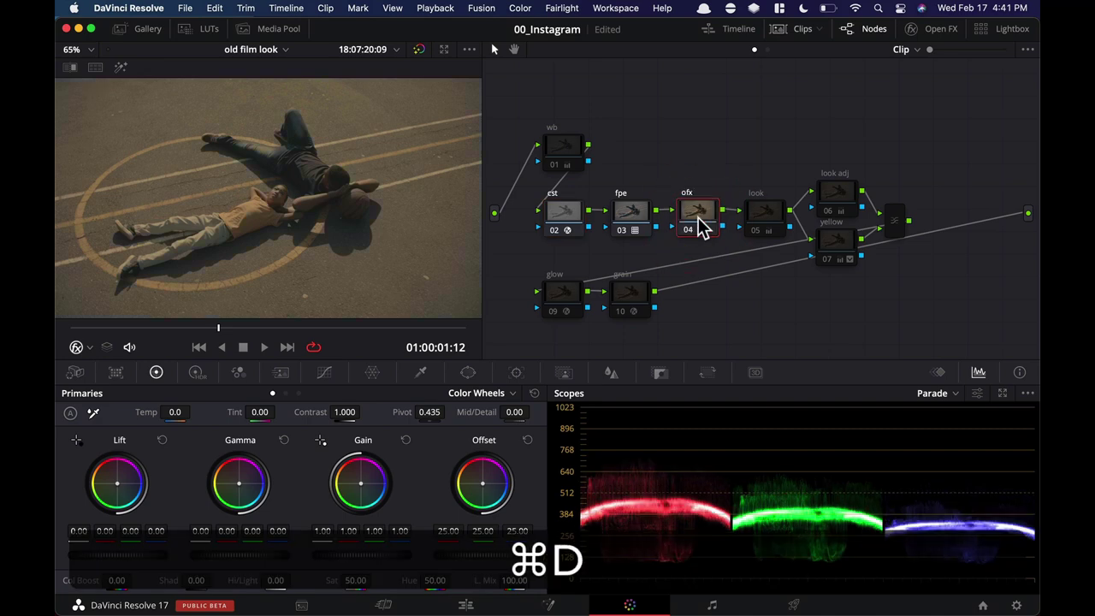
pyautogui.click(766, 216)
pyautogui.press('super+d')
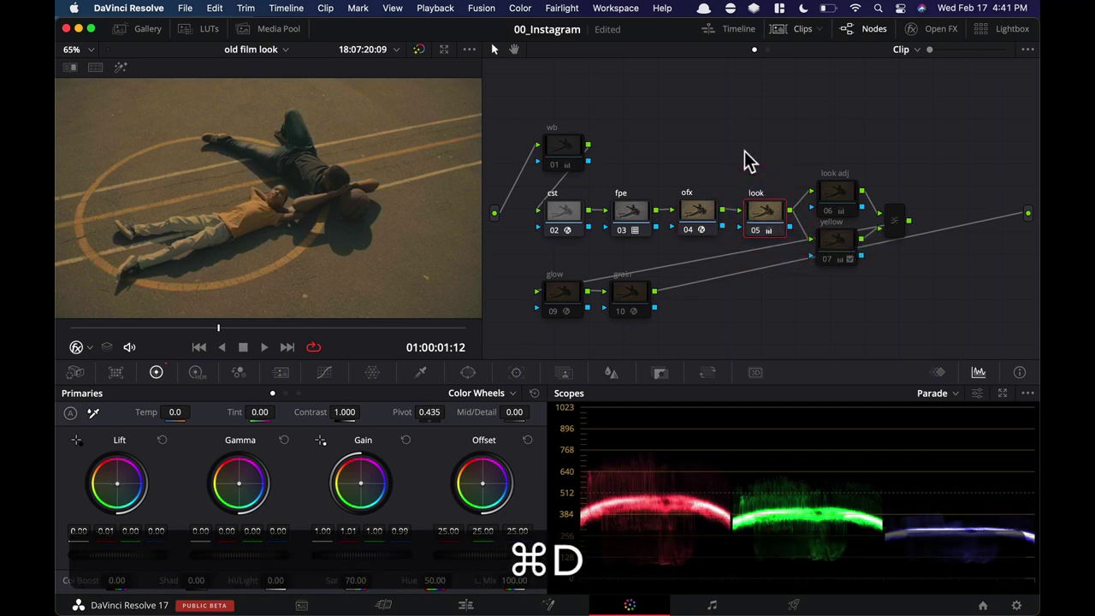
# Re-enable the parallel yellow and look adj nodes to review what each adds to the image.
pyautogui.click(833, 248)
pyautogui.press('super+d')
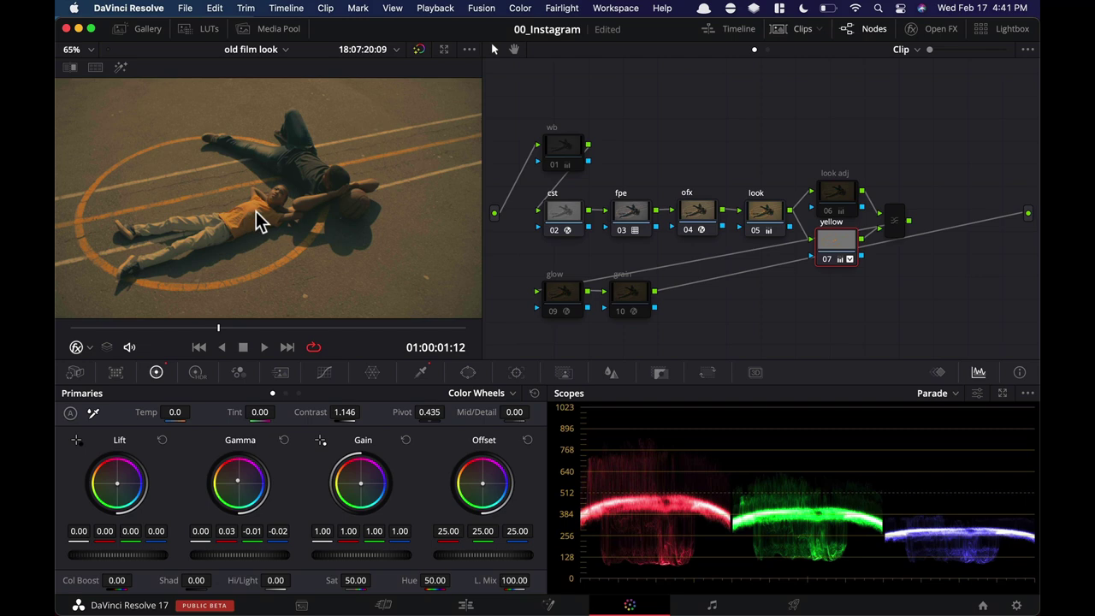
pyautogui.click(838, 195)
pyautogui.press('super+d')
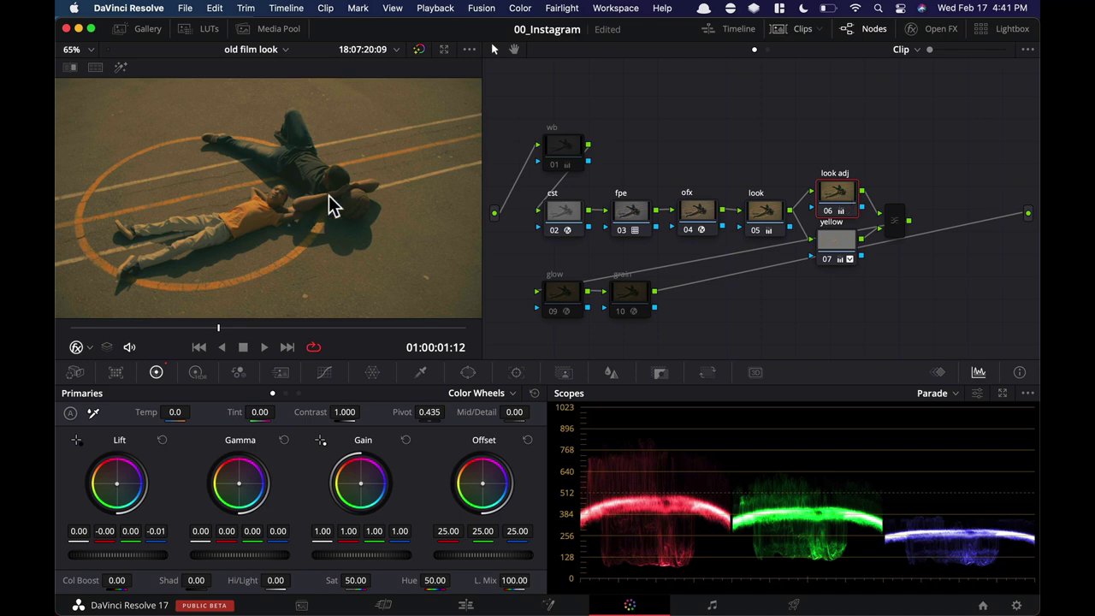
# Re-enable the glow node and toggle it off and on to check its effect.
pyautogui.click(557, 300)
pyautogui.press('super+d')
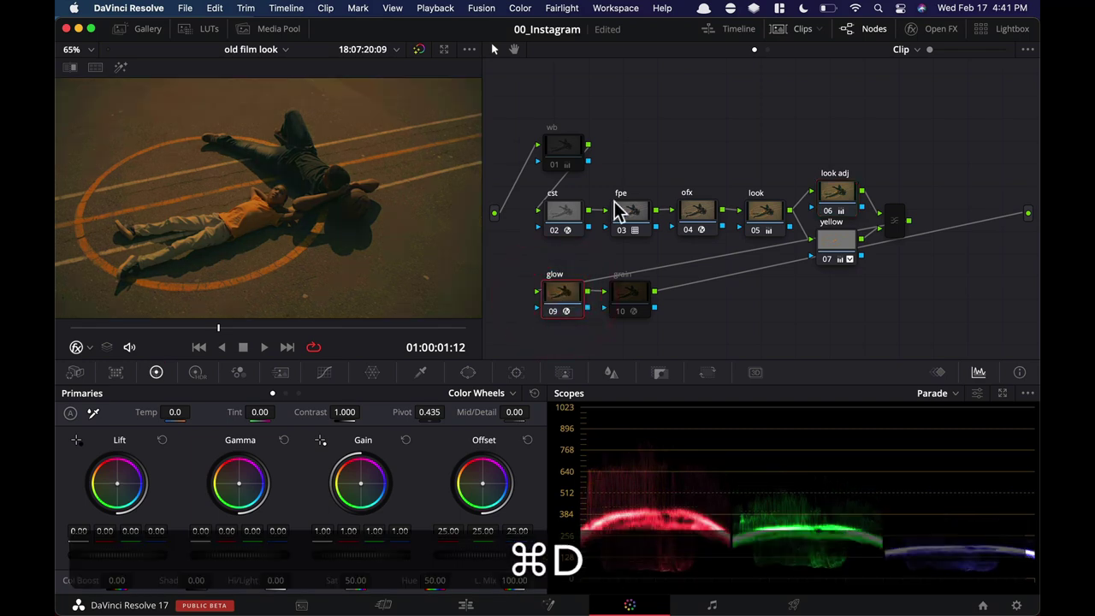
pyautogui.press('super+d')
pyautogui.press('super+d')
pyautogui.press('super+d')
# Review the image in the enlarged and full-screen viewers, bypassing and restoring the grade for comparison.
pyautogui.hotkey('shift', 'f')
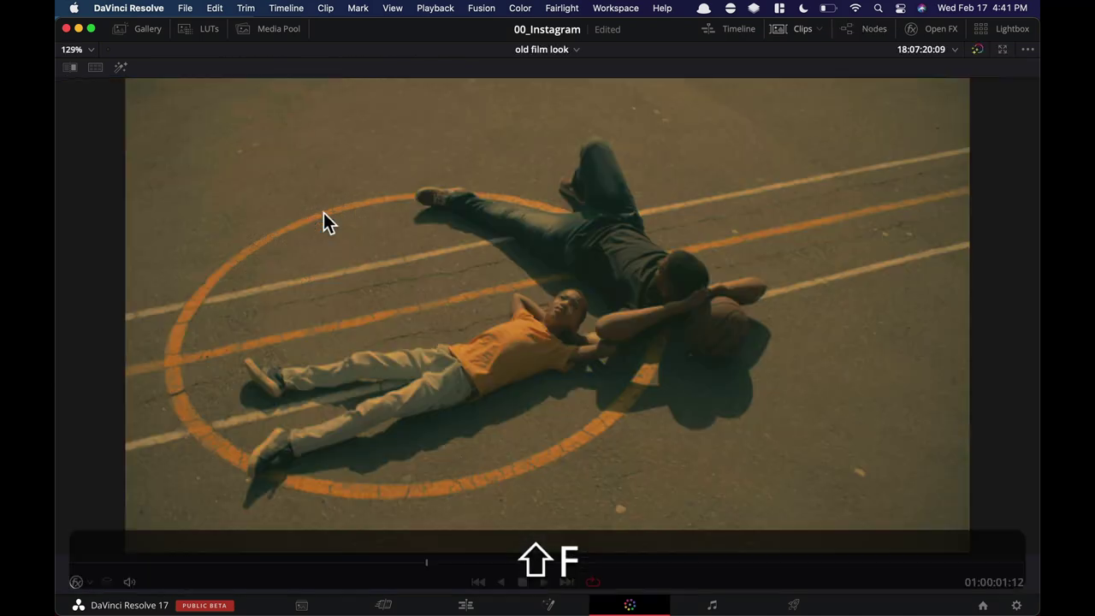
pyautogui.hotkey('shift', 'd')
pyautogui.hotkey('shift', 'd')
pyautogui.hotkey('shift', 'd')
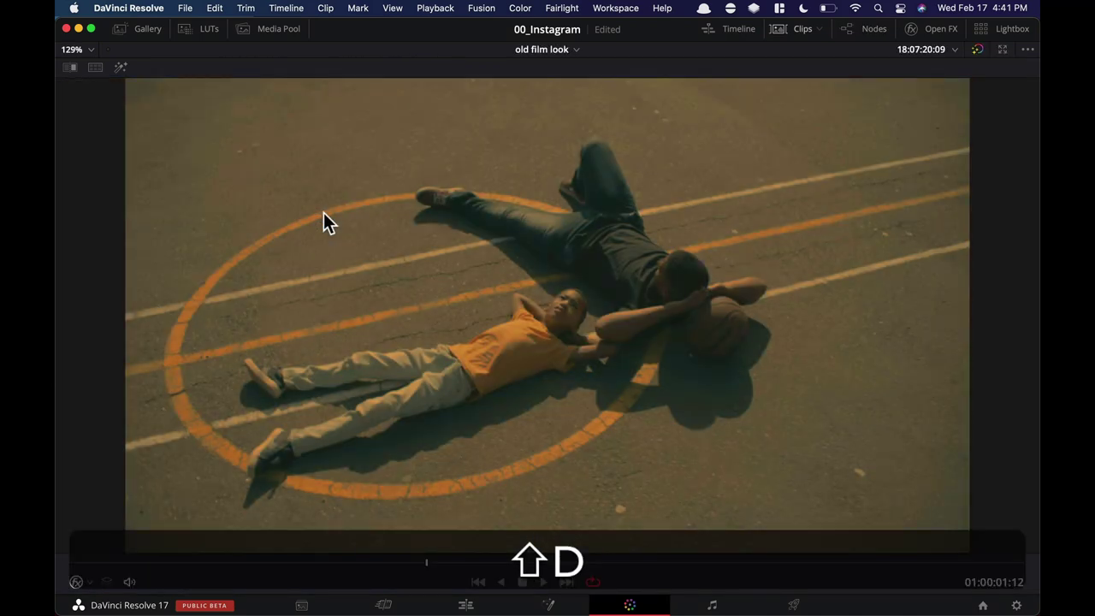
pyautogui.hotkey('shift', 'd')
pyautogui.press('shift+super+f')
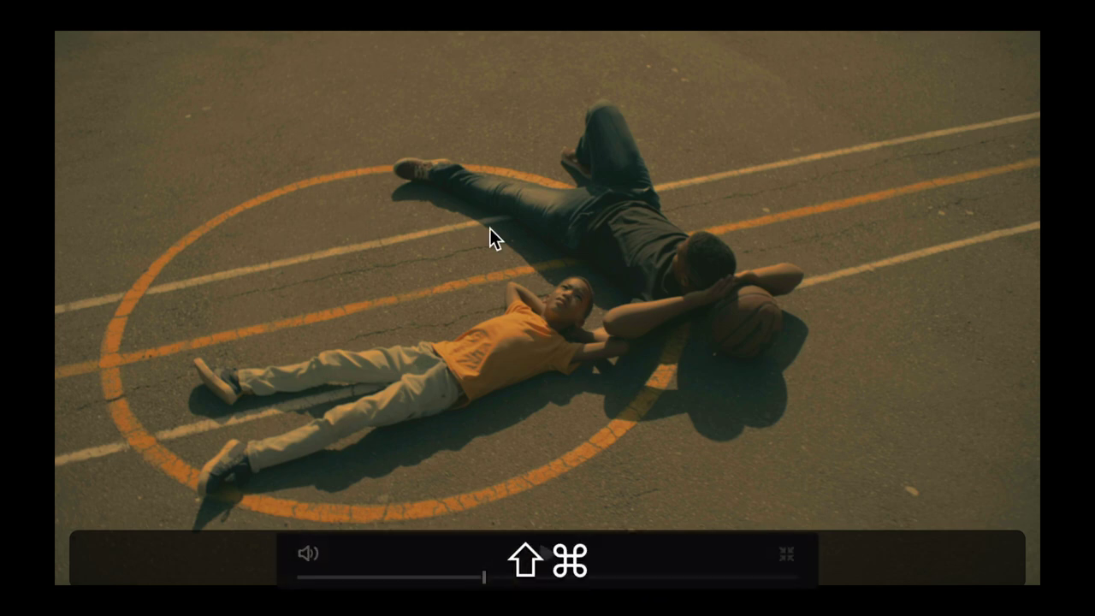
pyautogui.press('super+f')
pyautogui.press('shift+super+f')
pyautogui.hotkey('shift', 'd')
pyautogui.hotkey('shift', 'd')
pyautogui.hotkey('shift', 'f')
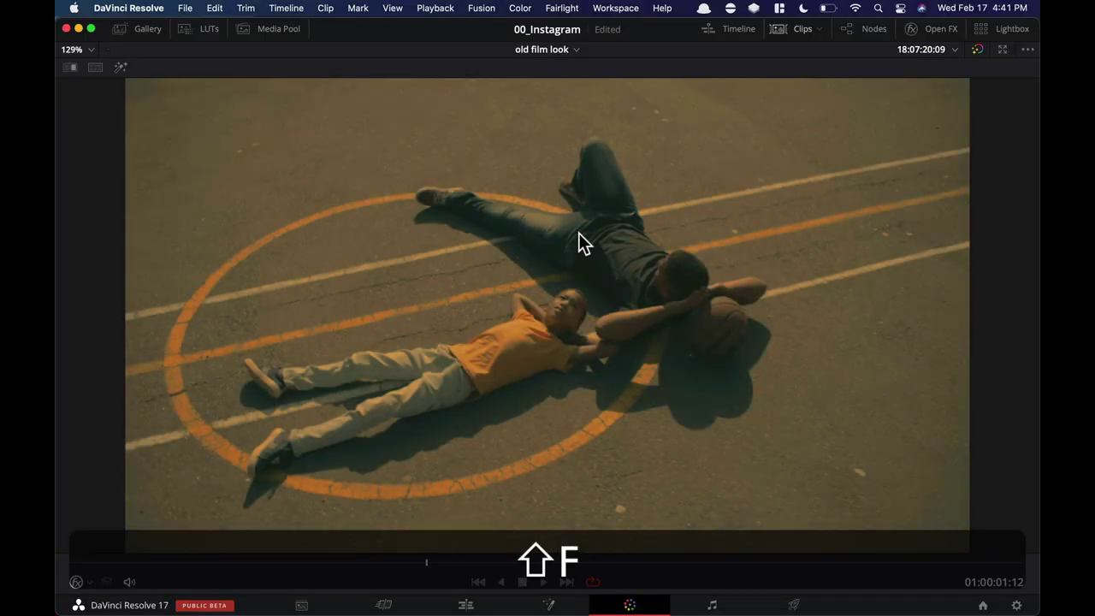
pyautogui.press('super+f')
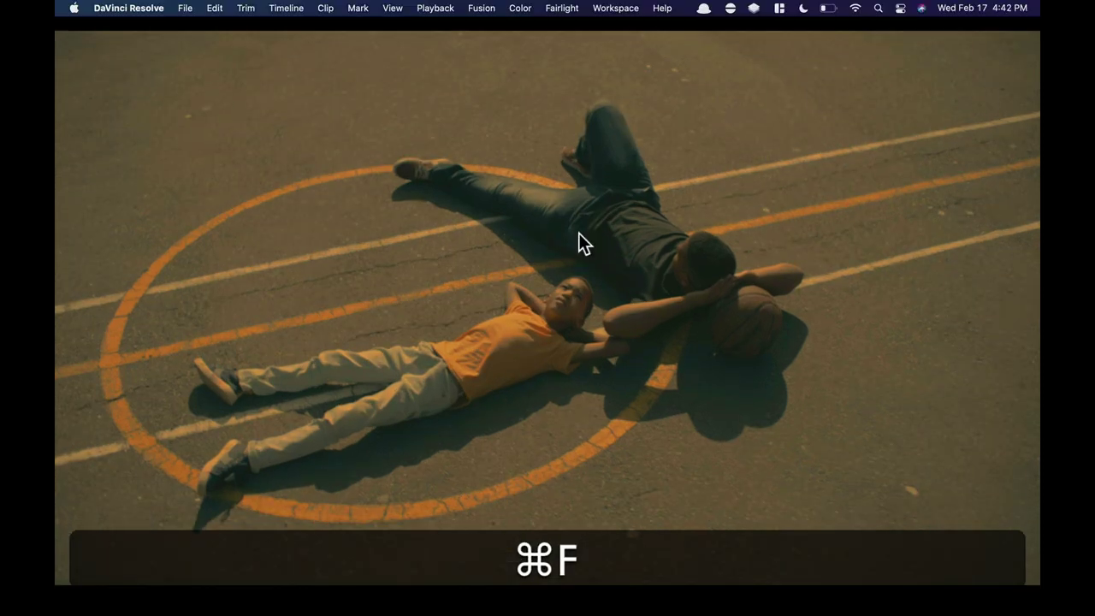
pyautogui.press('shift+super+f')
# Compare the image with the glow node off and on in the enlarged viewer.
pyautogui.press('super+d')
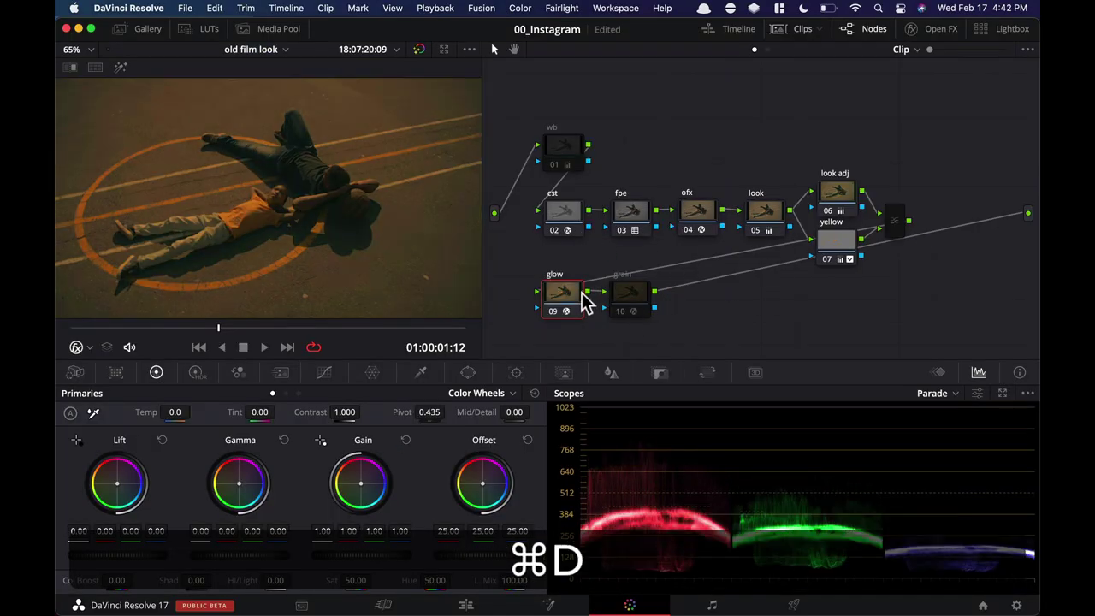
pyautogui.press('shift+super+f')
pyautogui.hotkey('shift', 'f')
pyautogui.press('shift+super+d')
pyautogui.press('super+d')
pyautogui.press('super+d')
pyautogui.press('shift+super+d')
pyautogui.press('shift+super+f')
pyautogui.hotkey('shift', 'f')
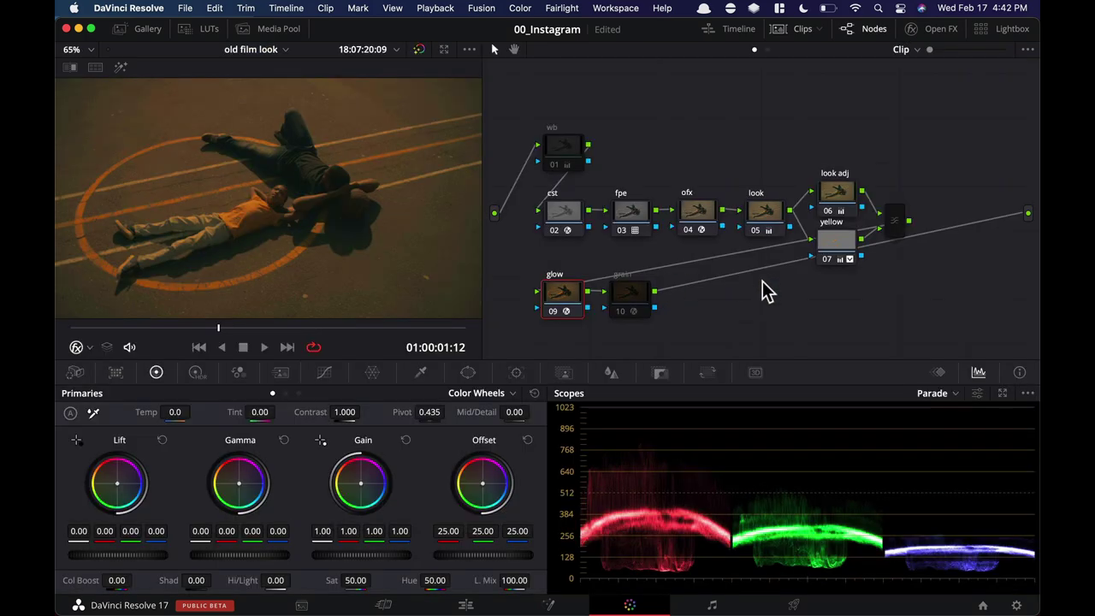
# Re-enable the grain and wb nodes, comparing the grained image with the bypassed grade in the enlarged viewer.
pyautogui.click(637, 287)
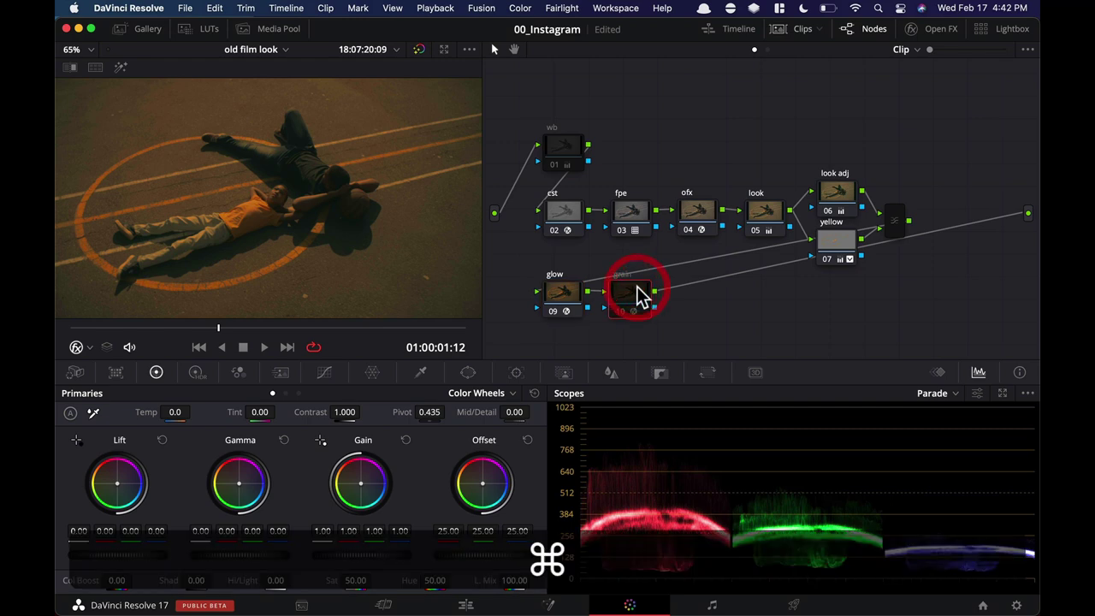
pyautogui.press('super+d')
pyautogui.hotkey('shift', 'f')
pyautogui.hotkey('shift', 'd')
pyautogui.hotkey('shift', 'd')
pyautogui.hotkey('shift', 'f')
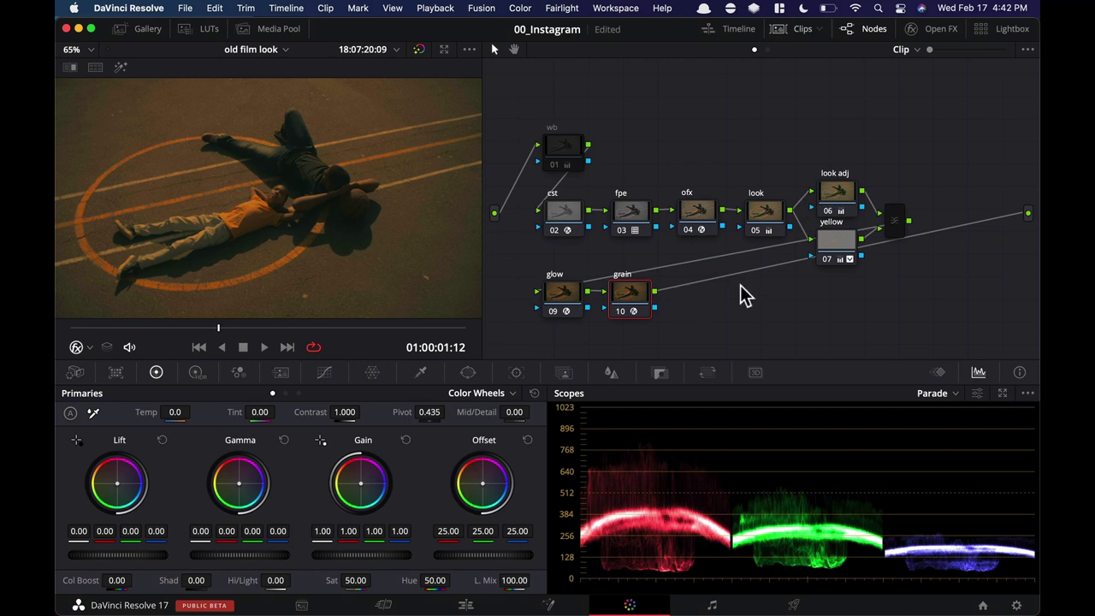
pyautogui.click(579, 153)
pyautogui.press('super+d')
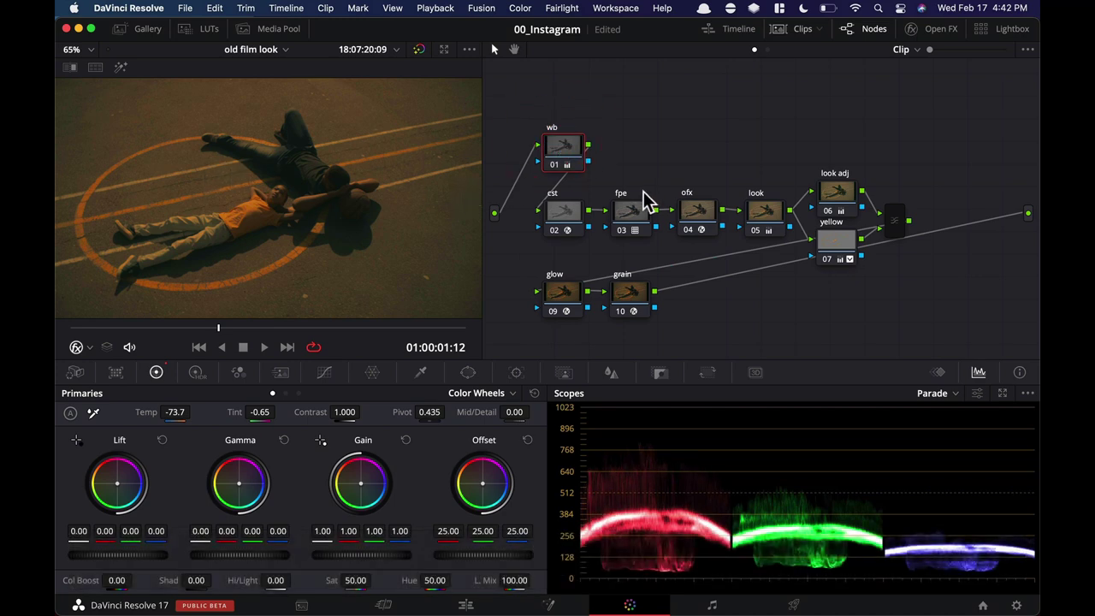
# Add a serial node after the mixer that joins look adj and yellow, and re-enable the mixer.
pyautogui.click(764, 215)
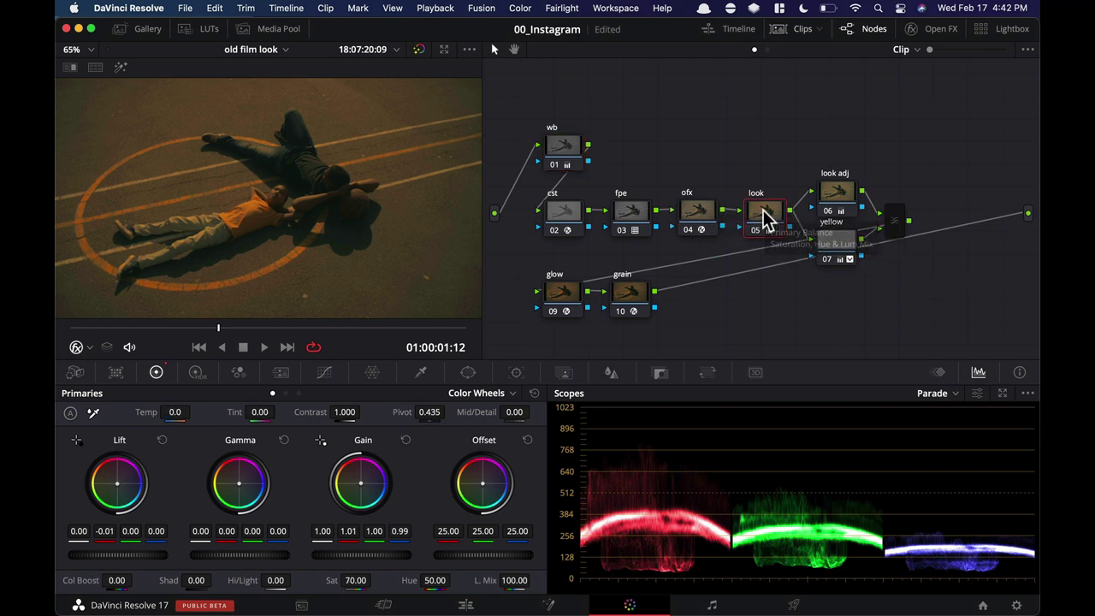
pyautogui.click(894, 223)
pyautogui.hotkey('alt', 's')
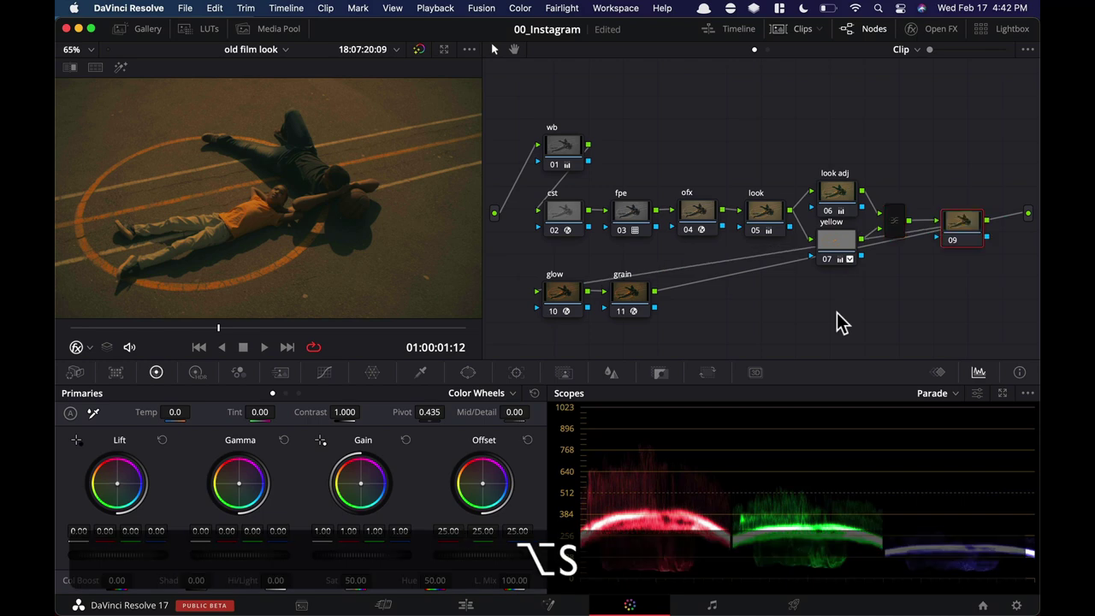
pyautogui.click(894, 219)
pyautogui.press('super+d')
pyautogui.click(957, 229)
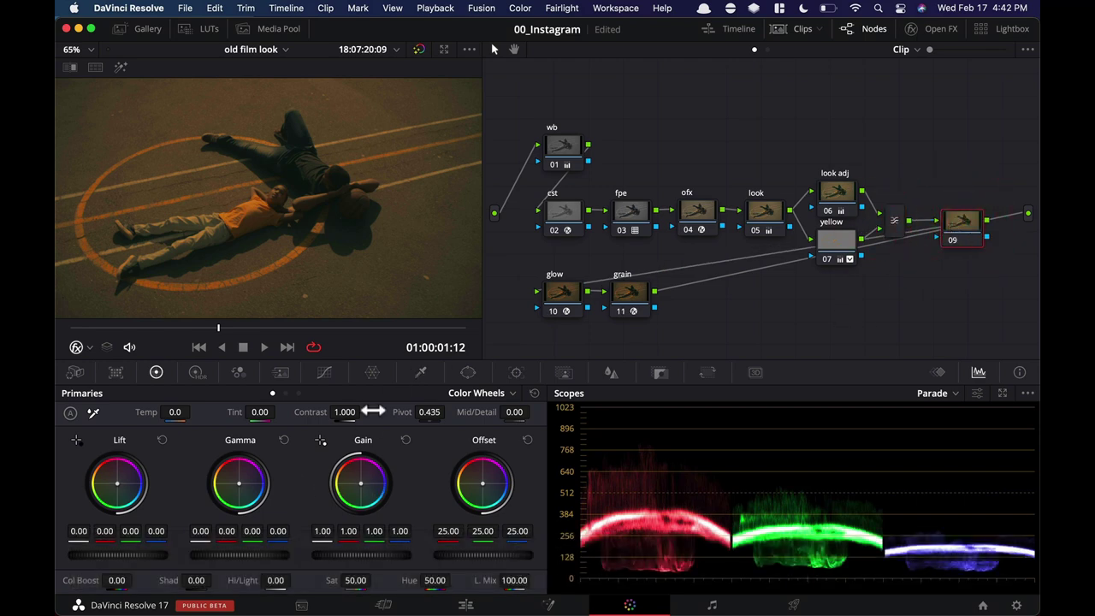
# Brighten the image on the new node by pulling the custom curve's white point inward along the upper edge.
pyautogui.click(324, 373)
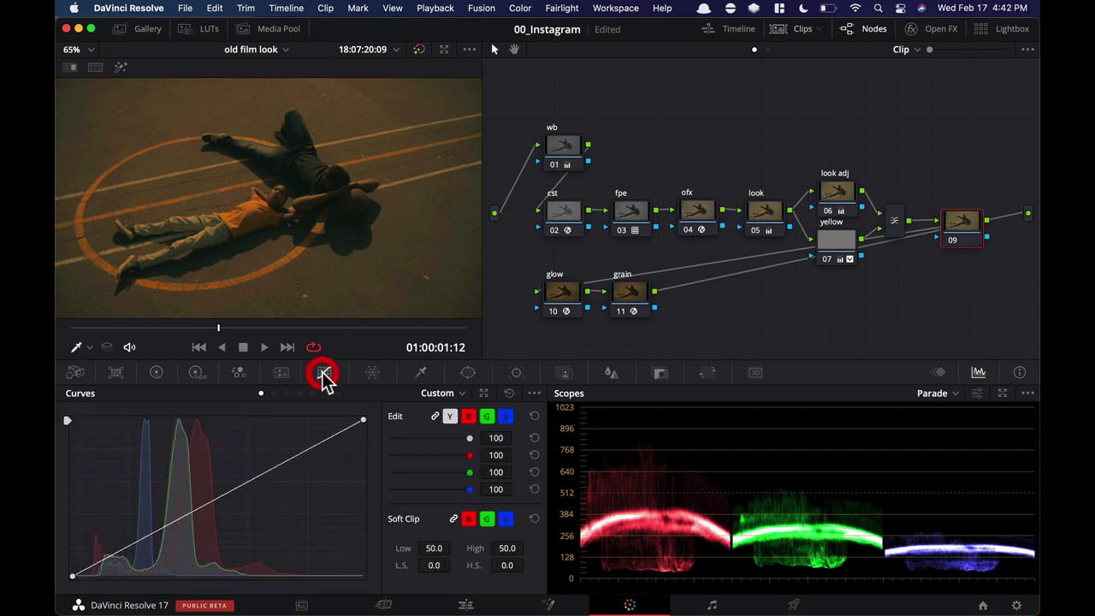
pyautogui.click(534, 399)
pyautogui.click(534, 398)
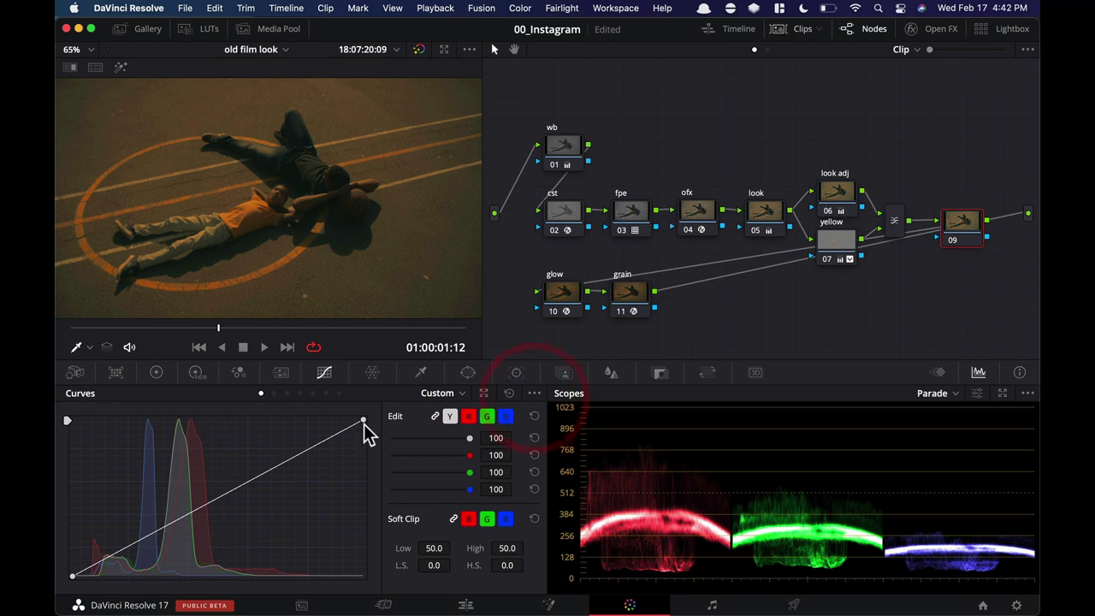
pyautogui.moveTo(364, 420); pyautogui.dragTo(322, 412)
# Compare the image with the curve node off and on in the enlarged viewer and check the parade scope.
pyautogui.hotkey('shift', 'f')
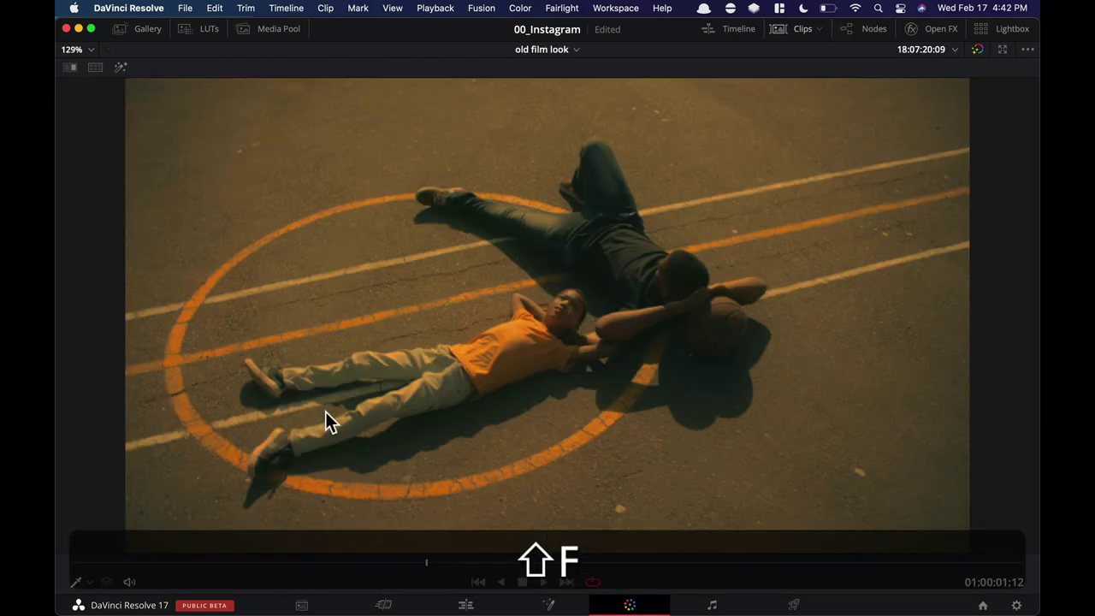
pyautogui.press('shift+super+d')
pyautogui.press('super+d')
pyautogui.press('shift+super+f')
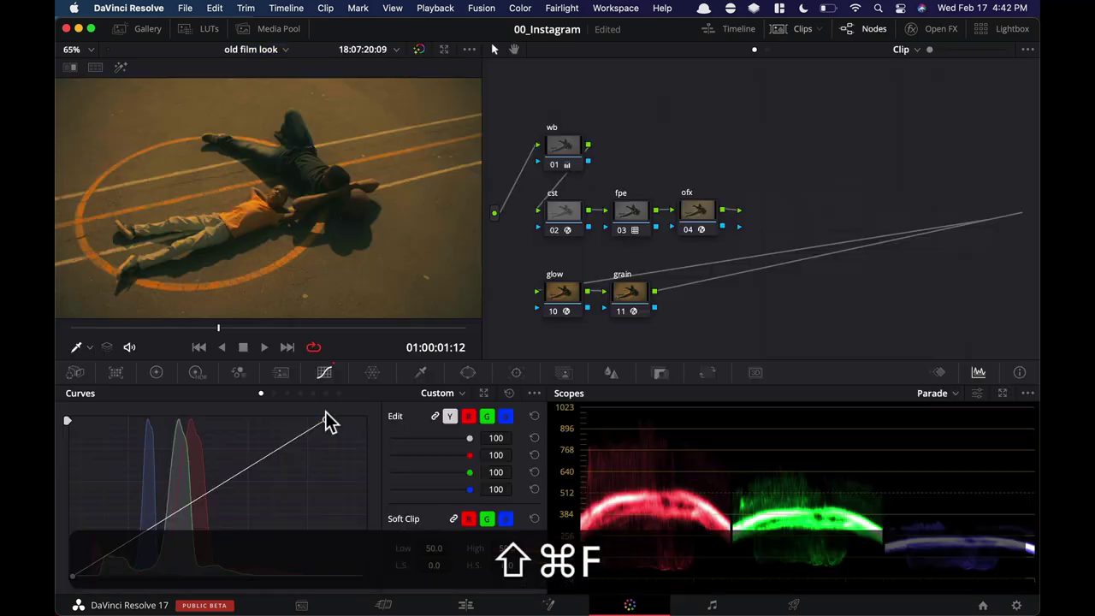
pyautogui.hotkey('shift', 'f')
pyautogui.press('shift+super+d')
pyautogui.press('super+d')
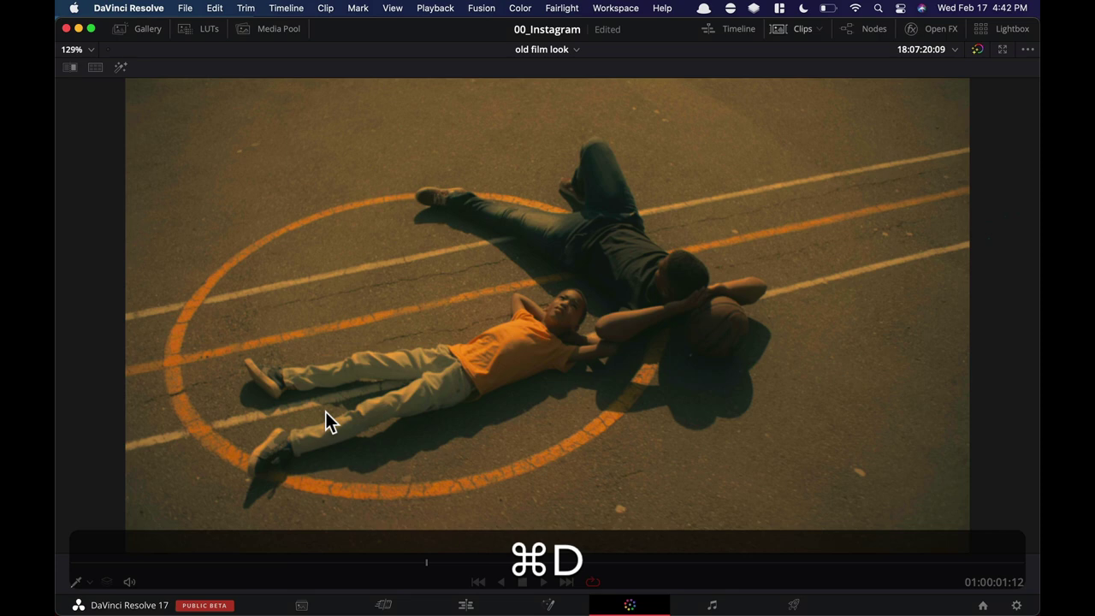
pyautogui.press('shift+super+f')
pyautogui.press('super+d')
pyautogui.press('super+d')
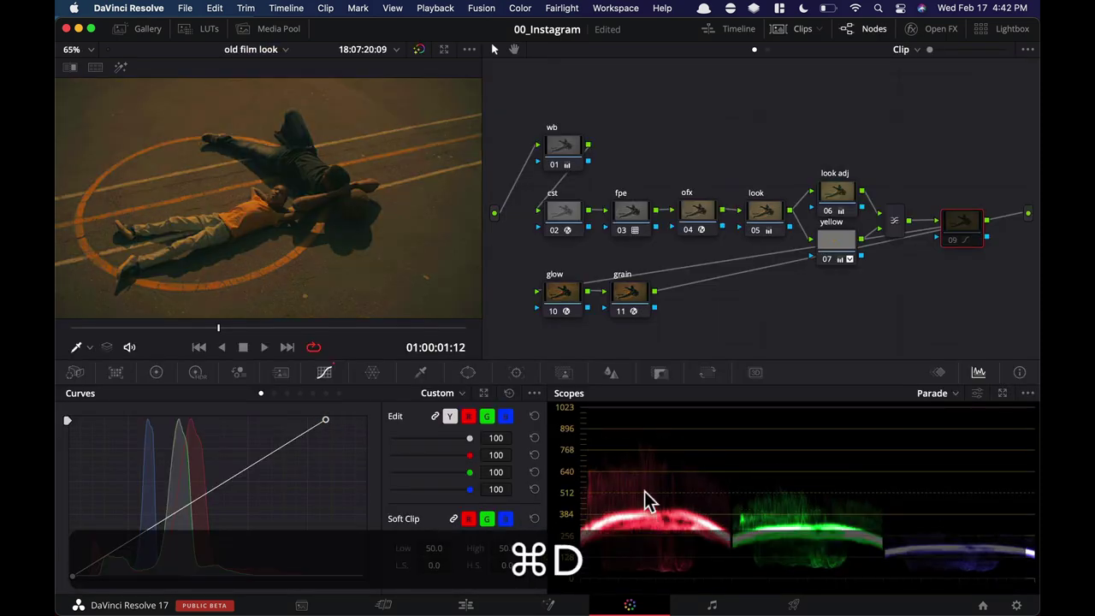
# Soften the brightening by easing the custom curve's white point slightly back outward, and compare the node off and on.
pyautogui.moveTo(324, 418)
pyautogui.mouseDown()
pyautogui.moveTo(308, 418)
pyautogui.moveTo(335, 419)
pyautogui.mouseUp()
pyautogui.press('super+d')
pyautogui.press('super+d')
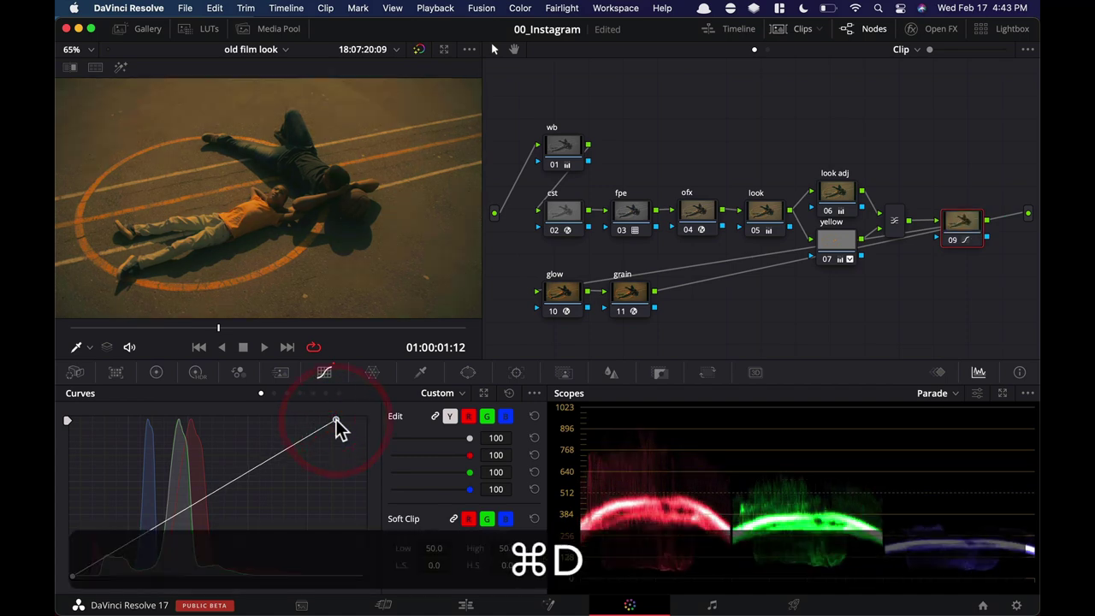
pyautogui.press('shift+super+f')
pyautogui.press('shift+super+f')
pyautogui.press('super+d')
pyautogui.press('super+d')
# Label the curve node "global adj" and compare the finished grade with the bypassed image.
pyautogui.doubleClick(956, 208)
pyautogui.write('gl')
pyautogui.press('Tab')
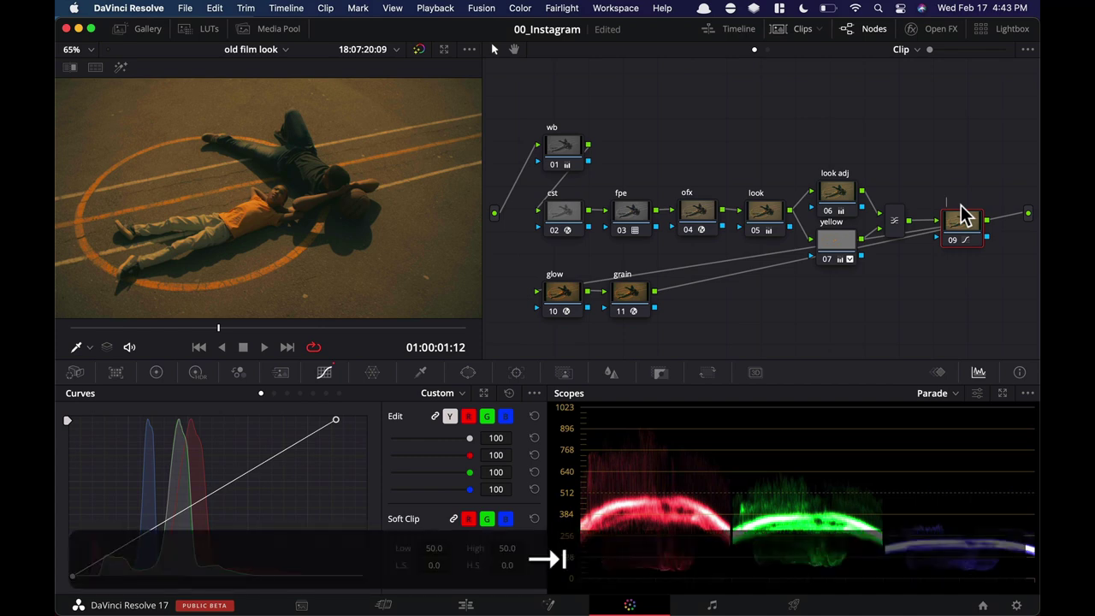
pyautogui.write('obal adj')
pyautogui.press('Return')
pyautogui.hotkey('shift', 'd')
pyautogui.hotkey('shift', 'd')
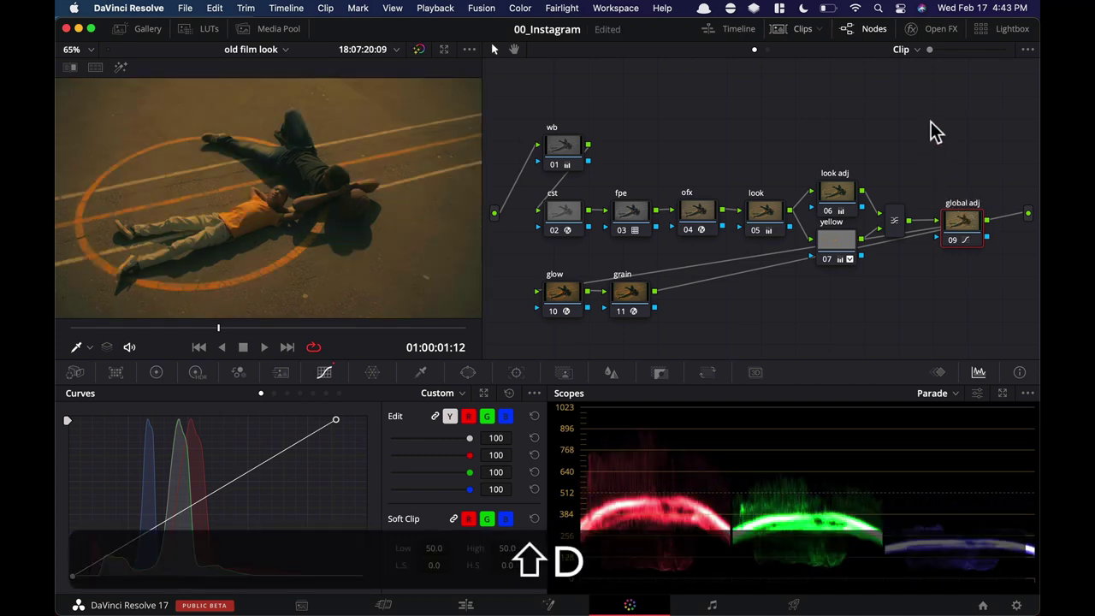